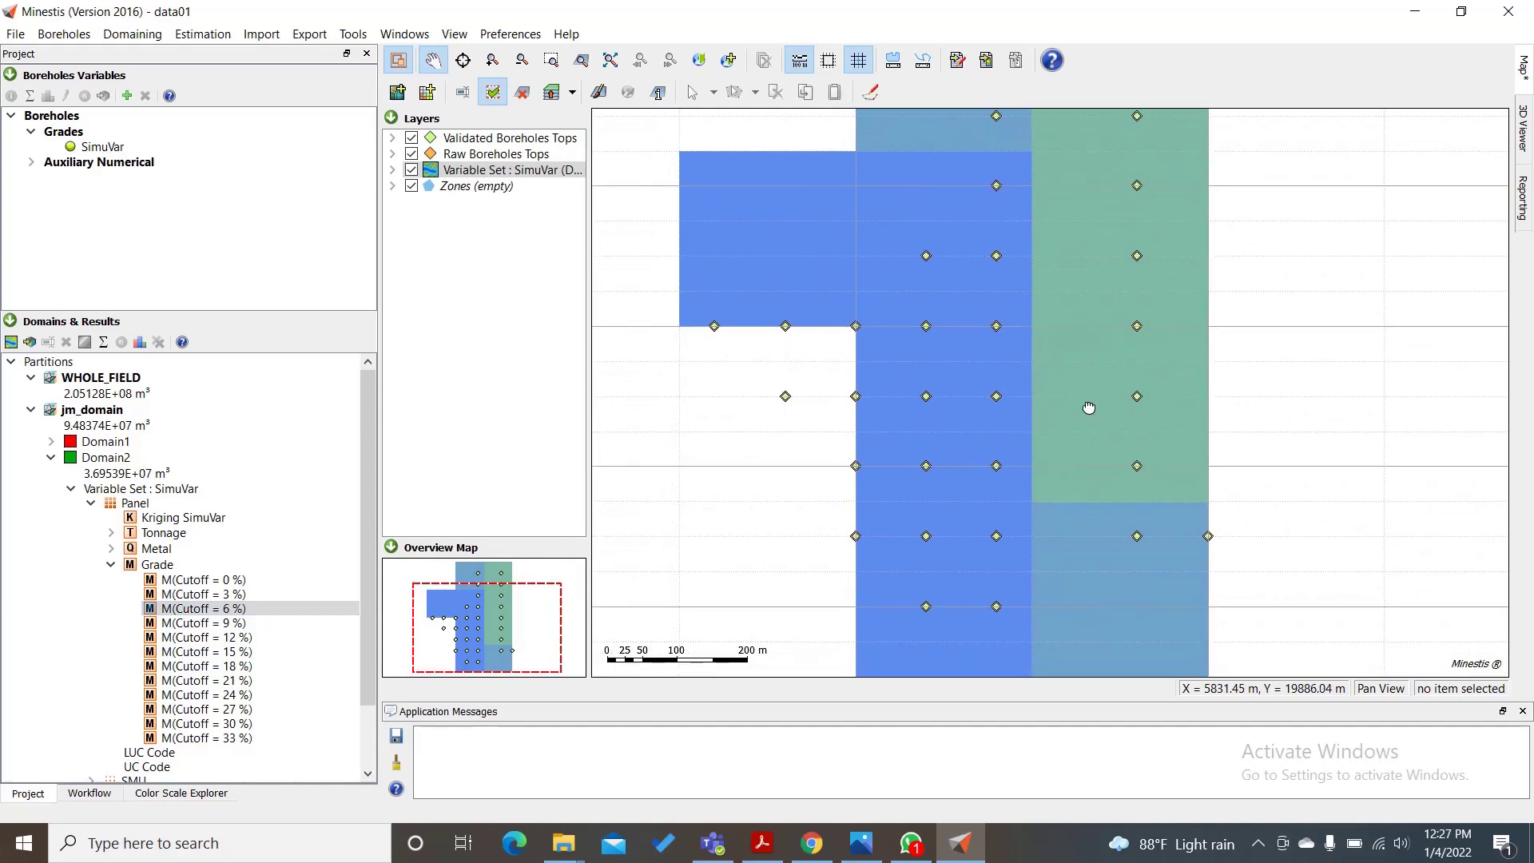
Display Domain2's panel grade M(Cutoff = 6 %) in the 3D viewer and rotate the model to inspect it
click(1522, 132)
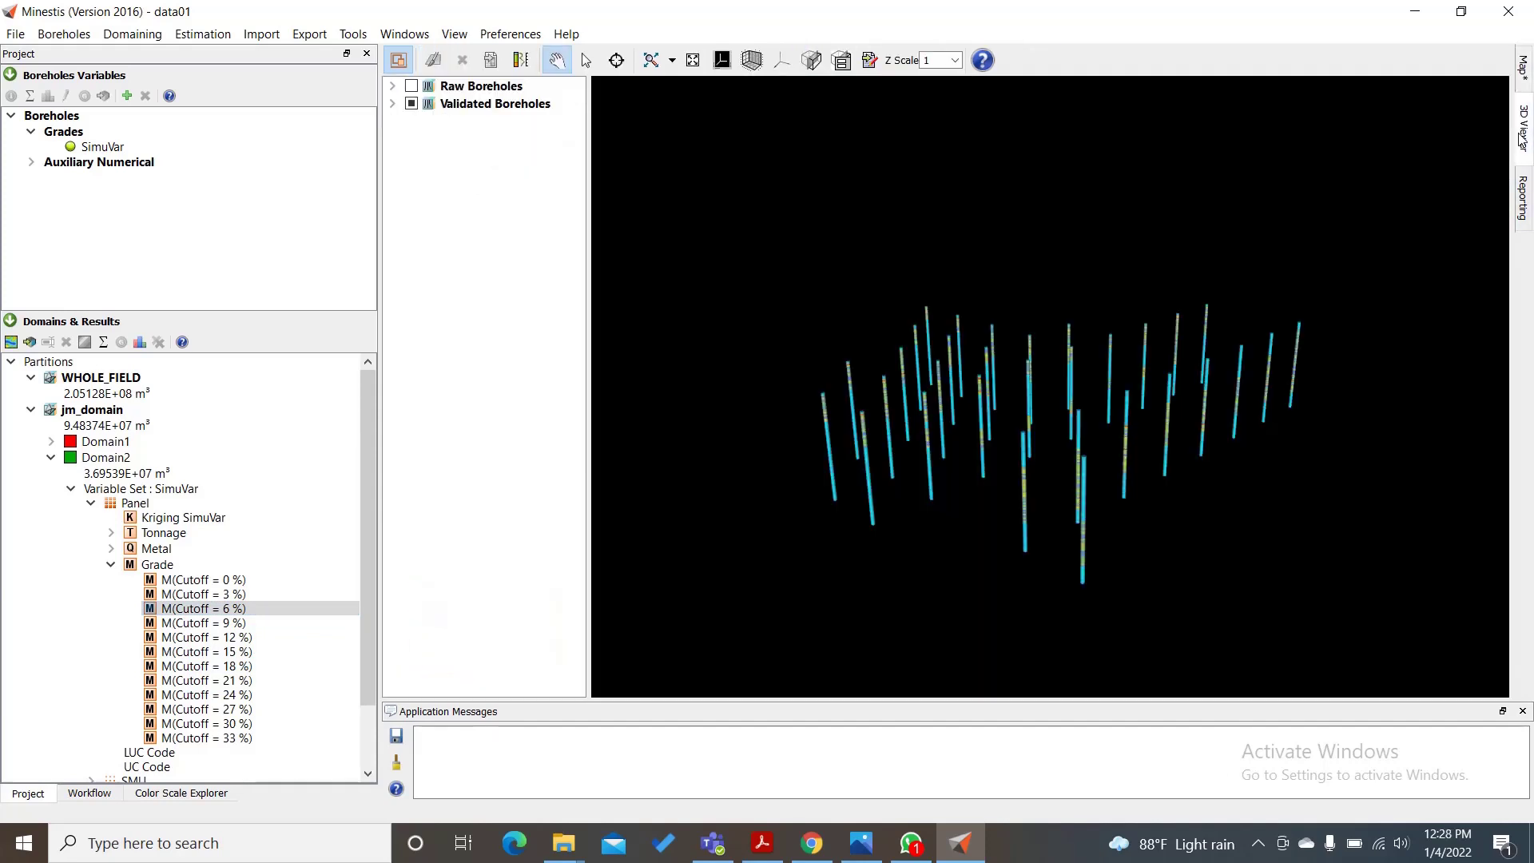
right_click(178, 610)
click(244, 685)
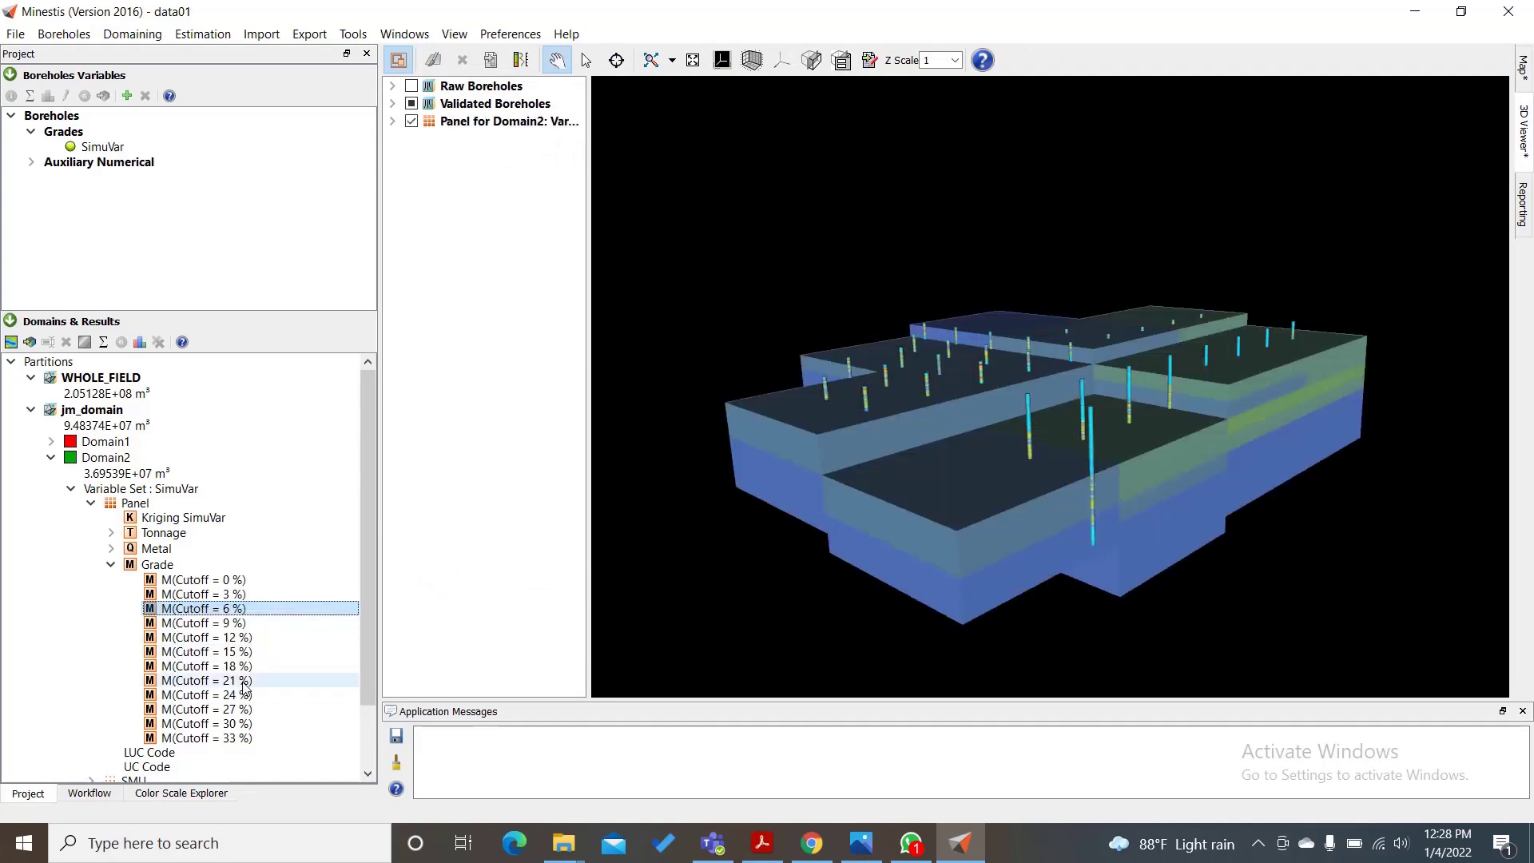
drag(1130, 533, 1023, 226)
drag(1158, 404, 932, 447)
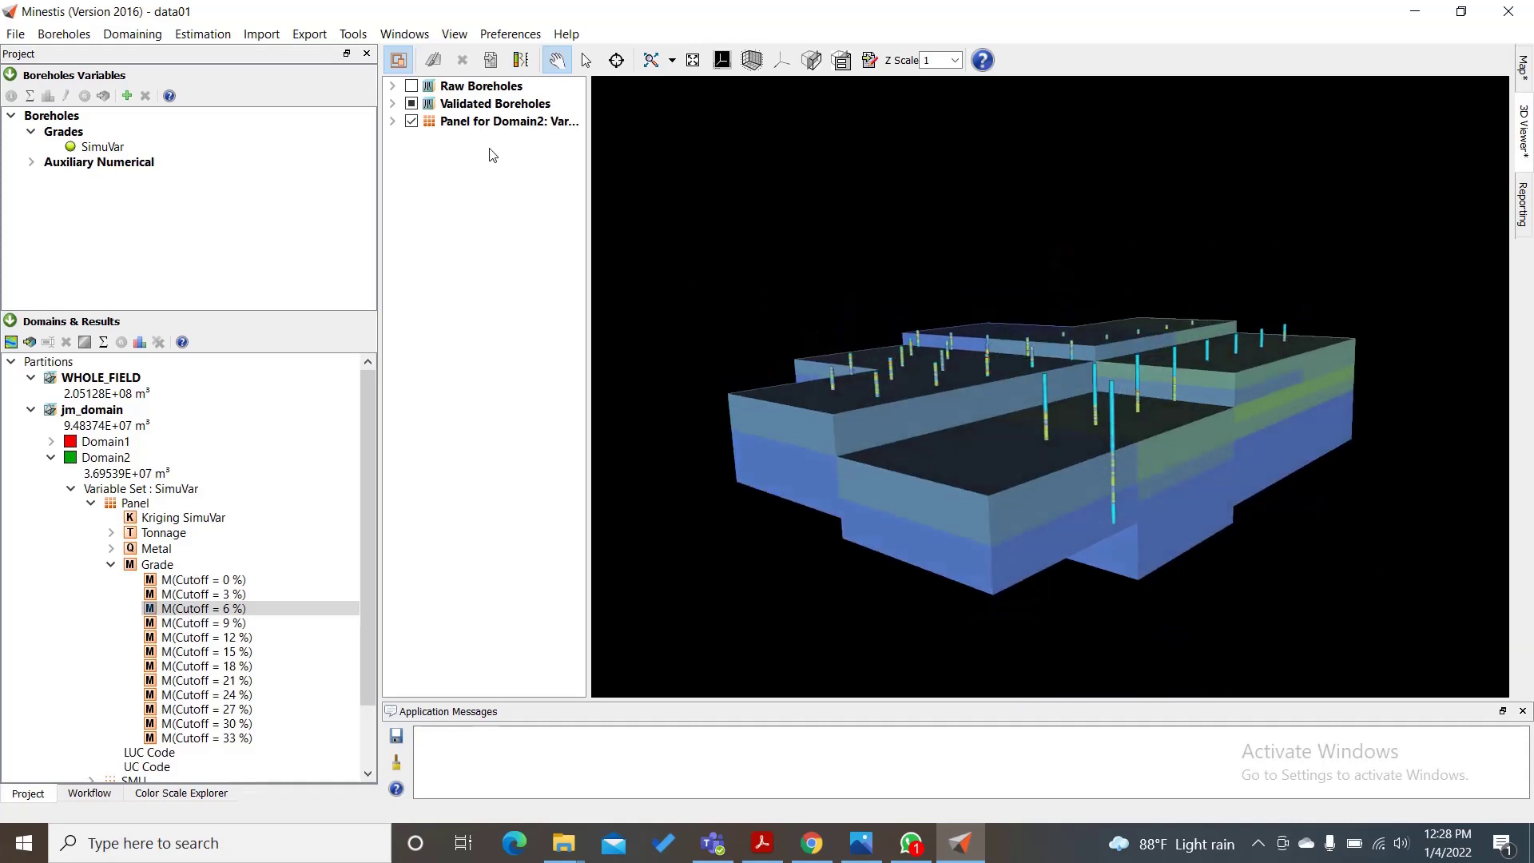
Show the raw boreholes tops labels above the panel model in the 3D view
click(391, 85)
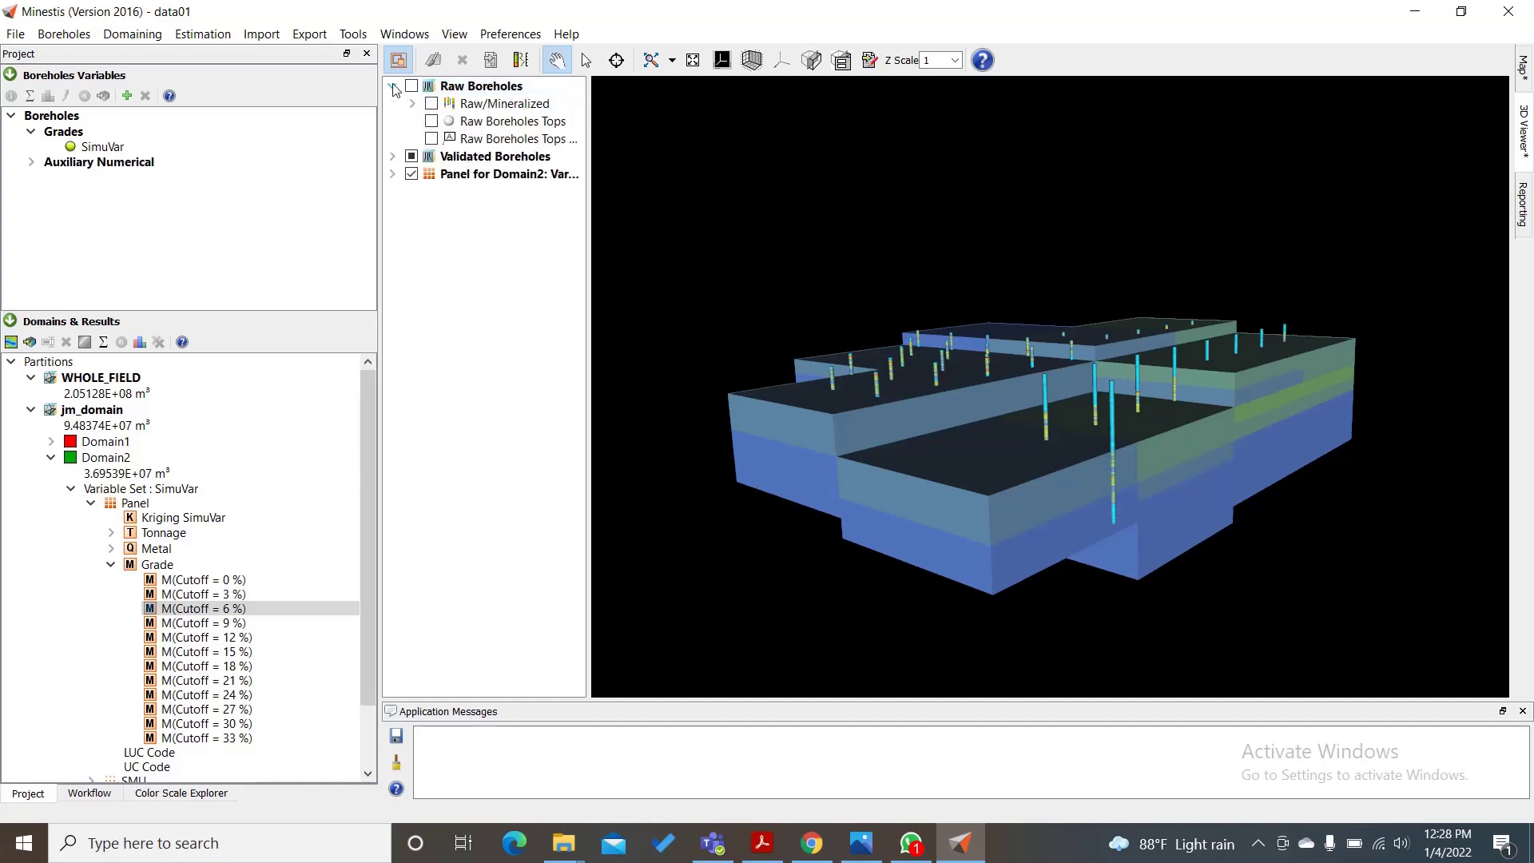
click(431, 139)
drag(969, 356, 942, 373)
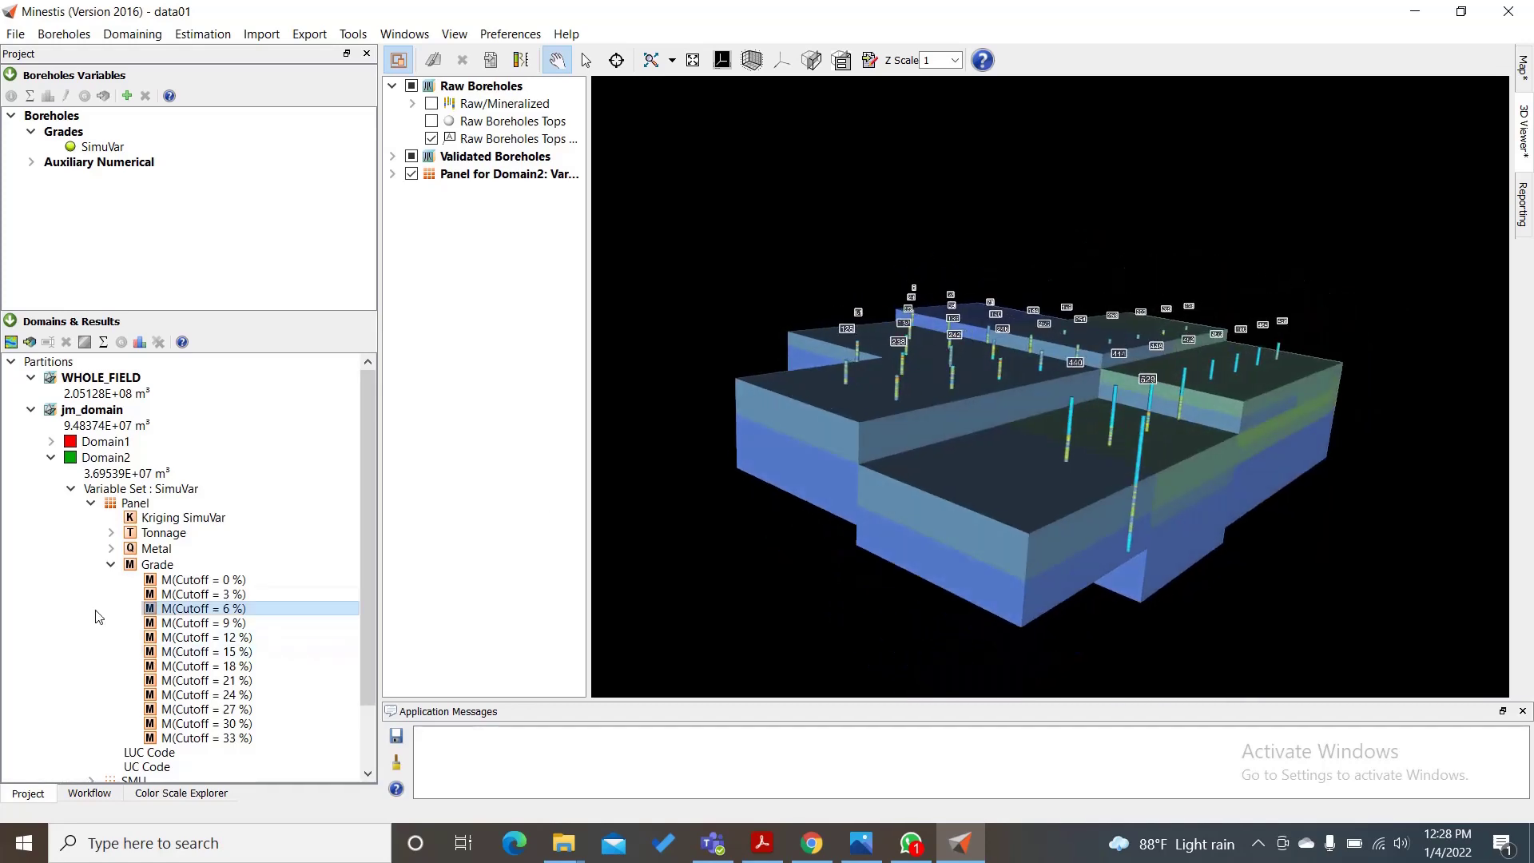
Collapse the Domain2 results and both the jm_domain and WHOLE_FIELD partitions in the project tree
click(111, 564)
click(51, 457)
mouse_move(907, 530)
mouse_down()
mouse_move(893, 513)
mouse_move(925, 477)
mouse_move(887, 515)
mouse_up()
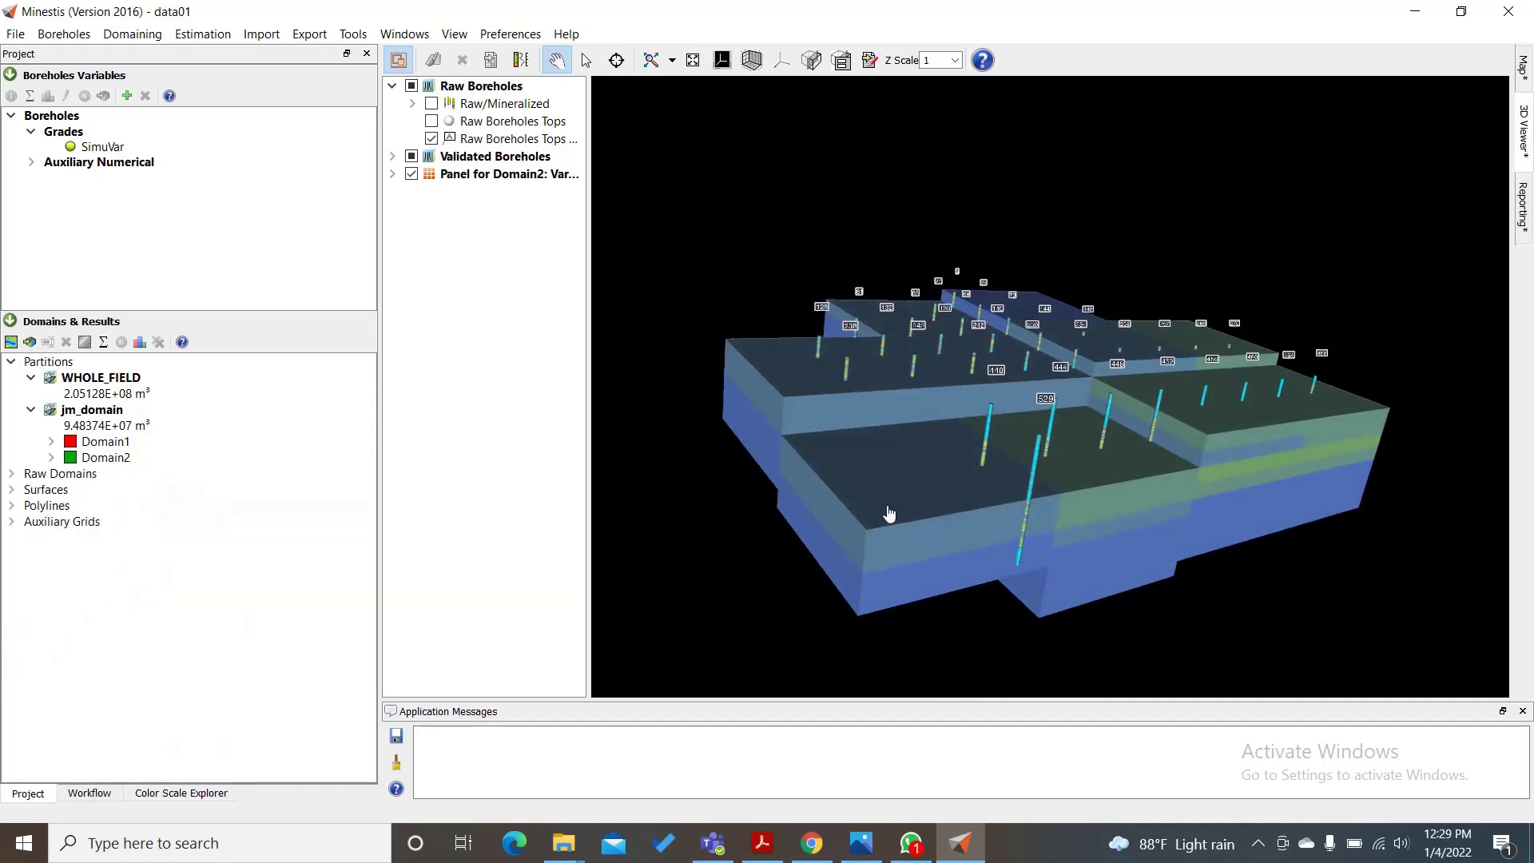
click(31, 410)
click(30, 377)
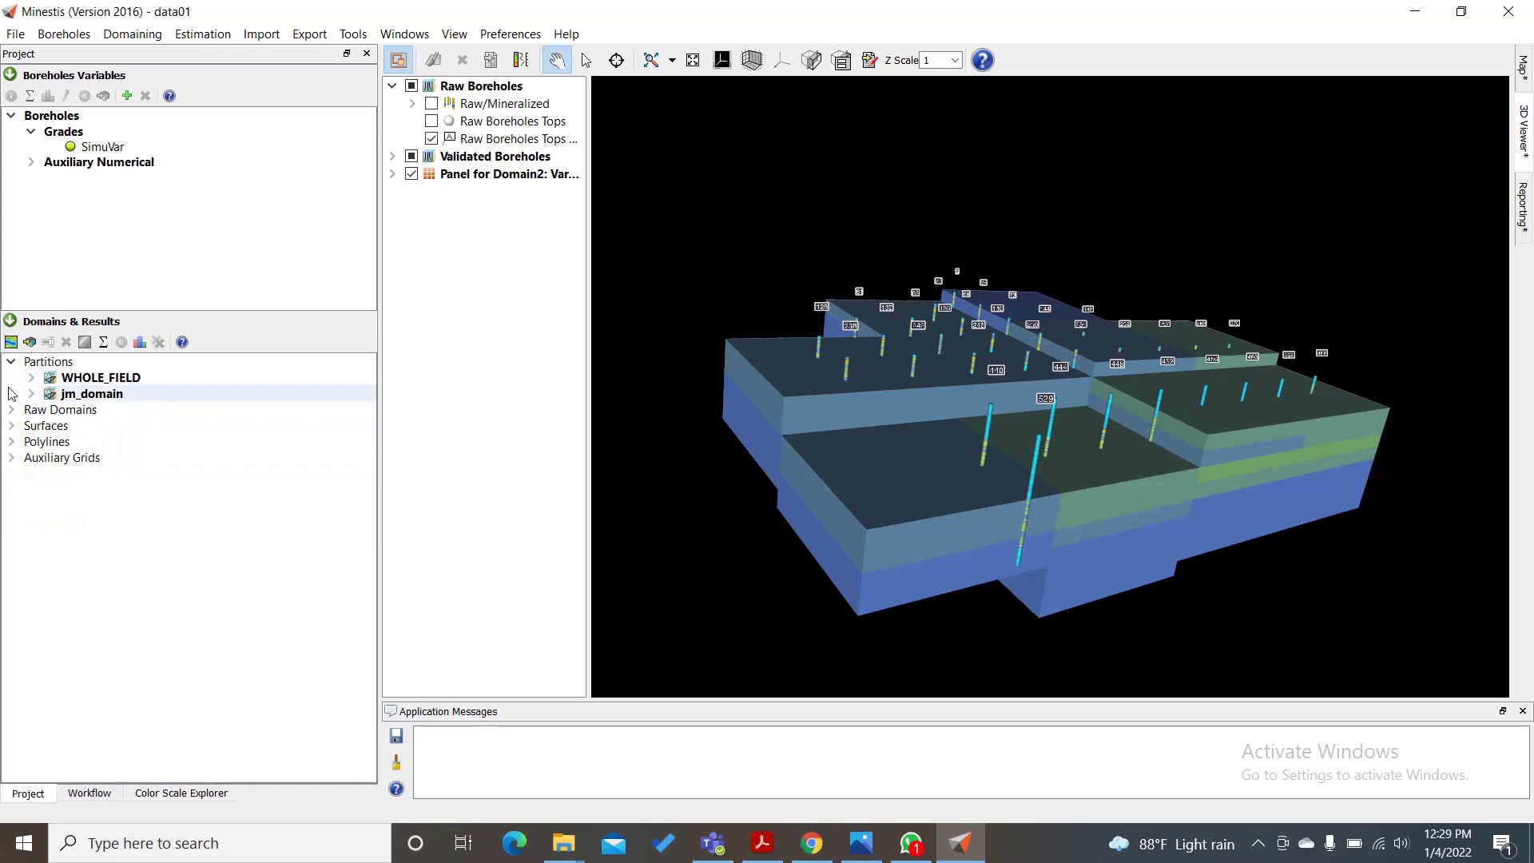
Start Recoverable Resources reporting with Variable Set : SimuVar as the main grade and proceed to the estimation results summary
click(203, 35)
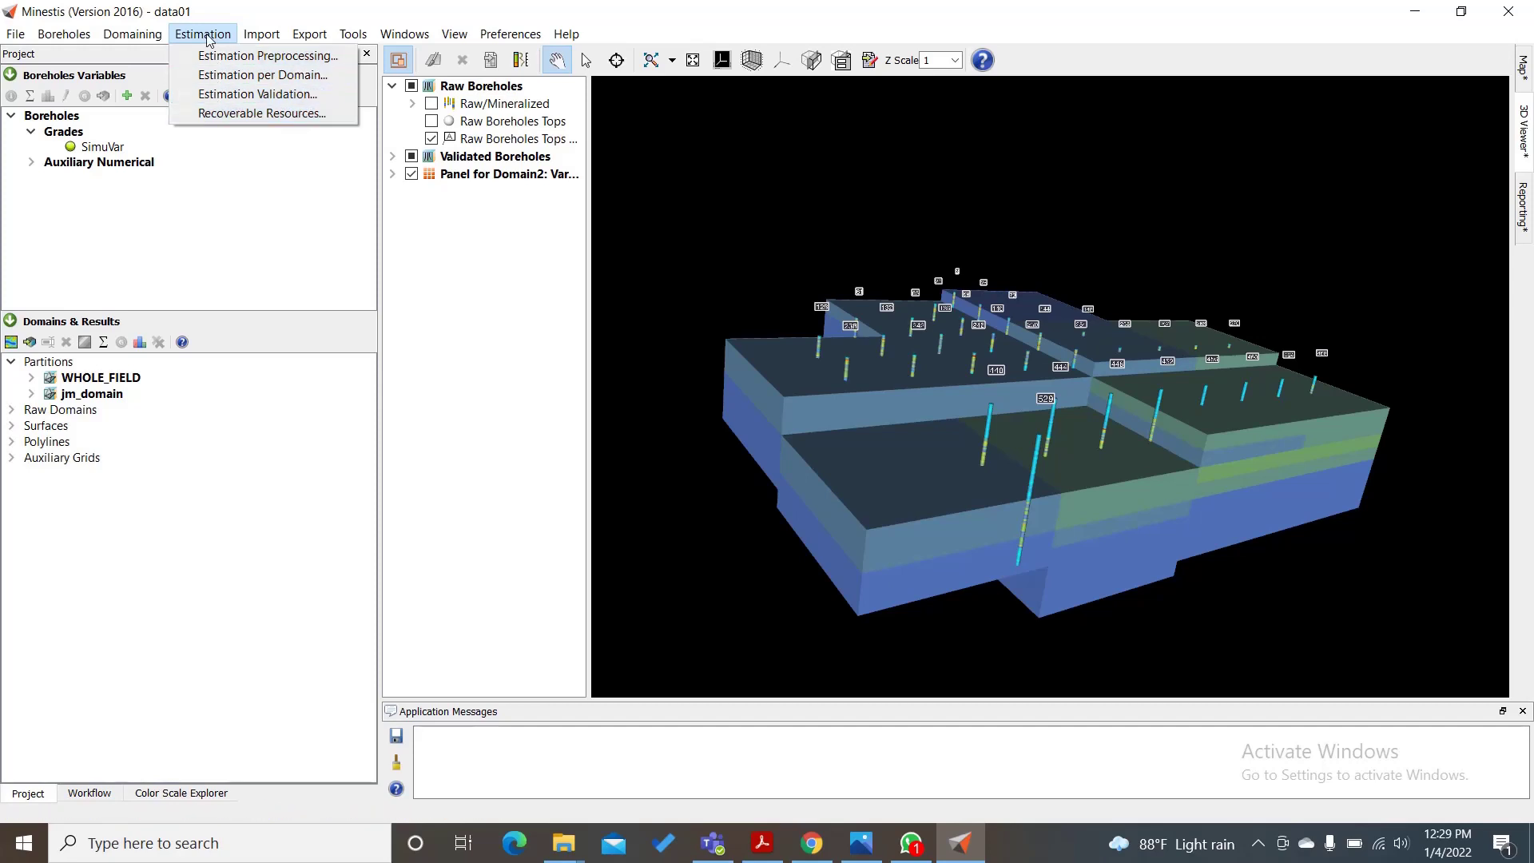
click(249, 114)
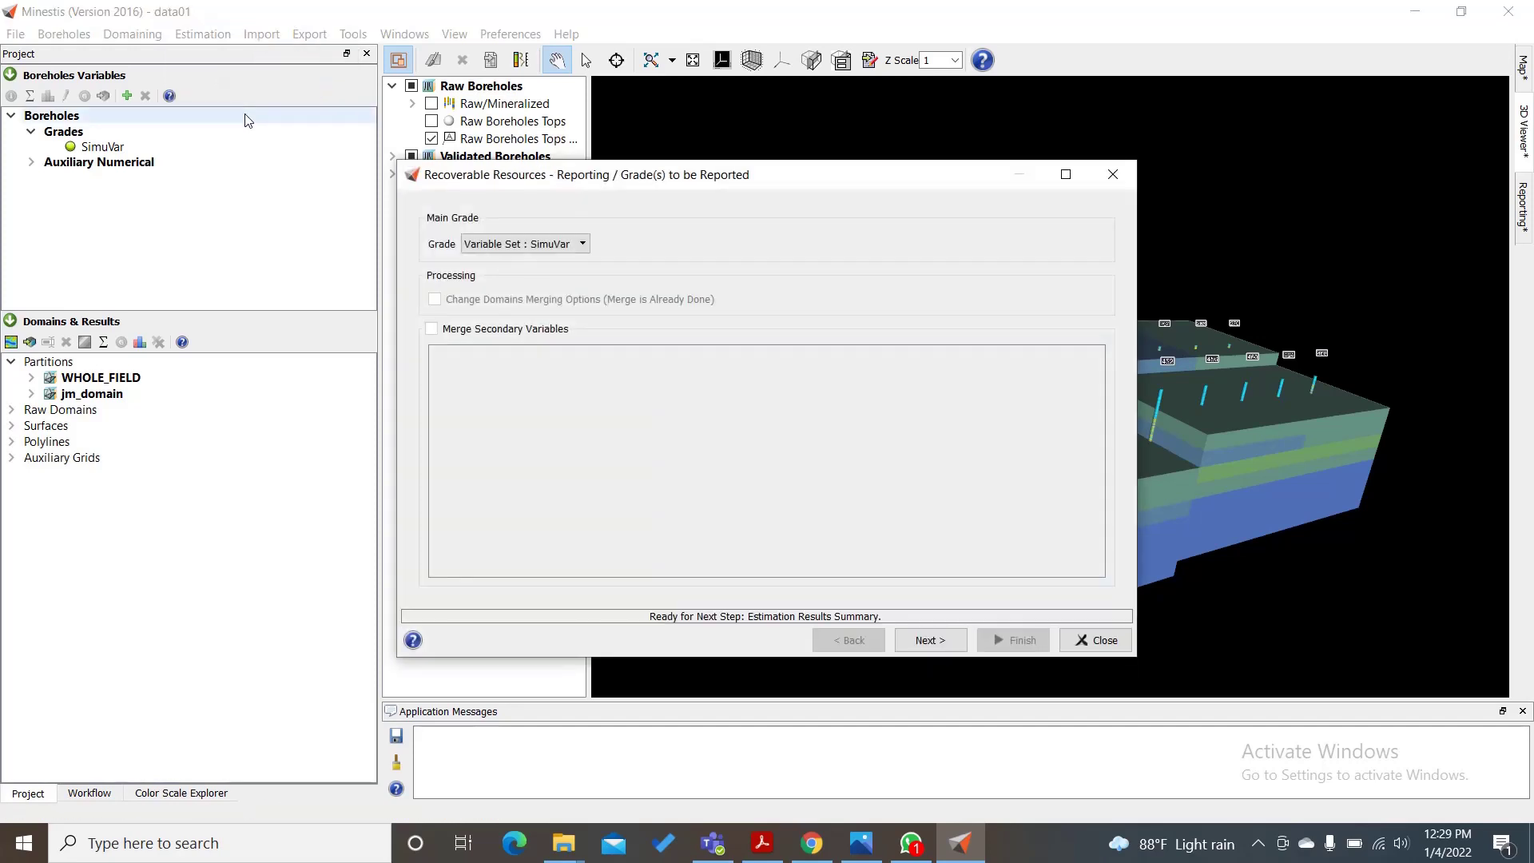
drag(766, 179, 791, 158)
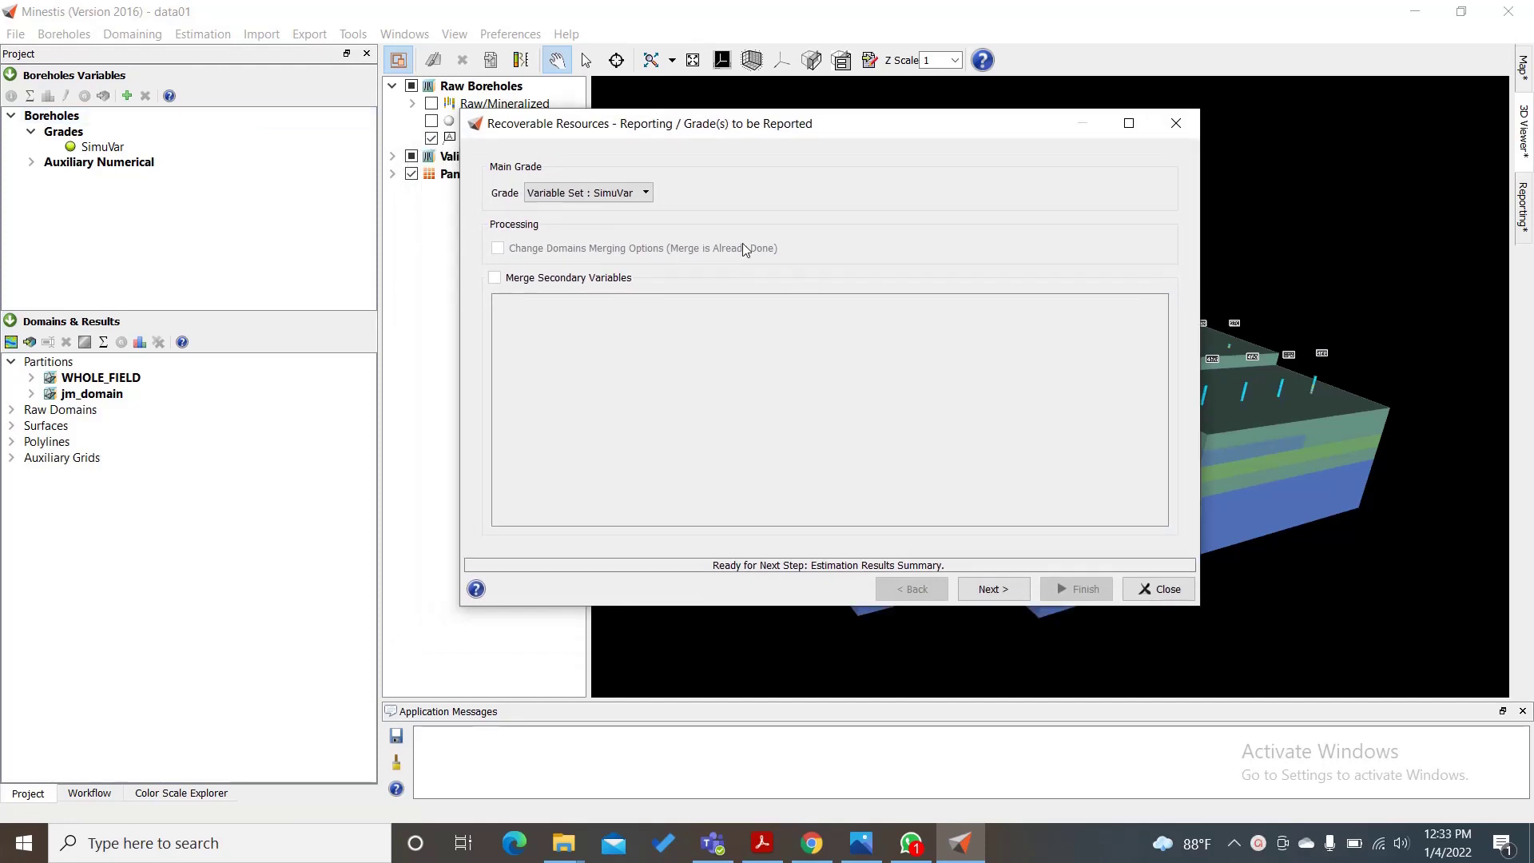
click(646, 193)
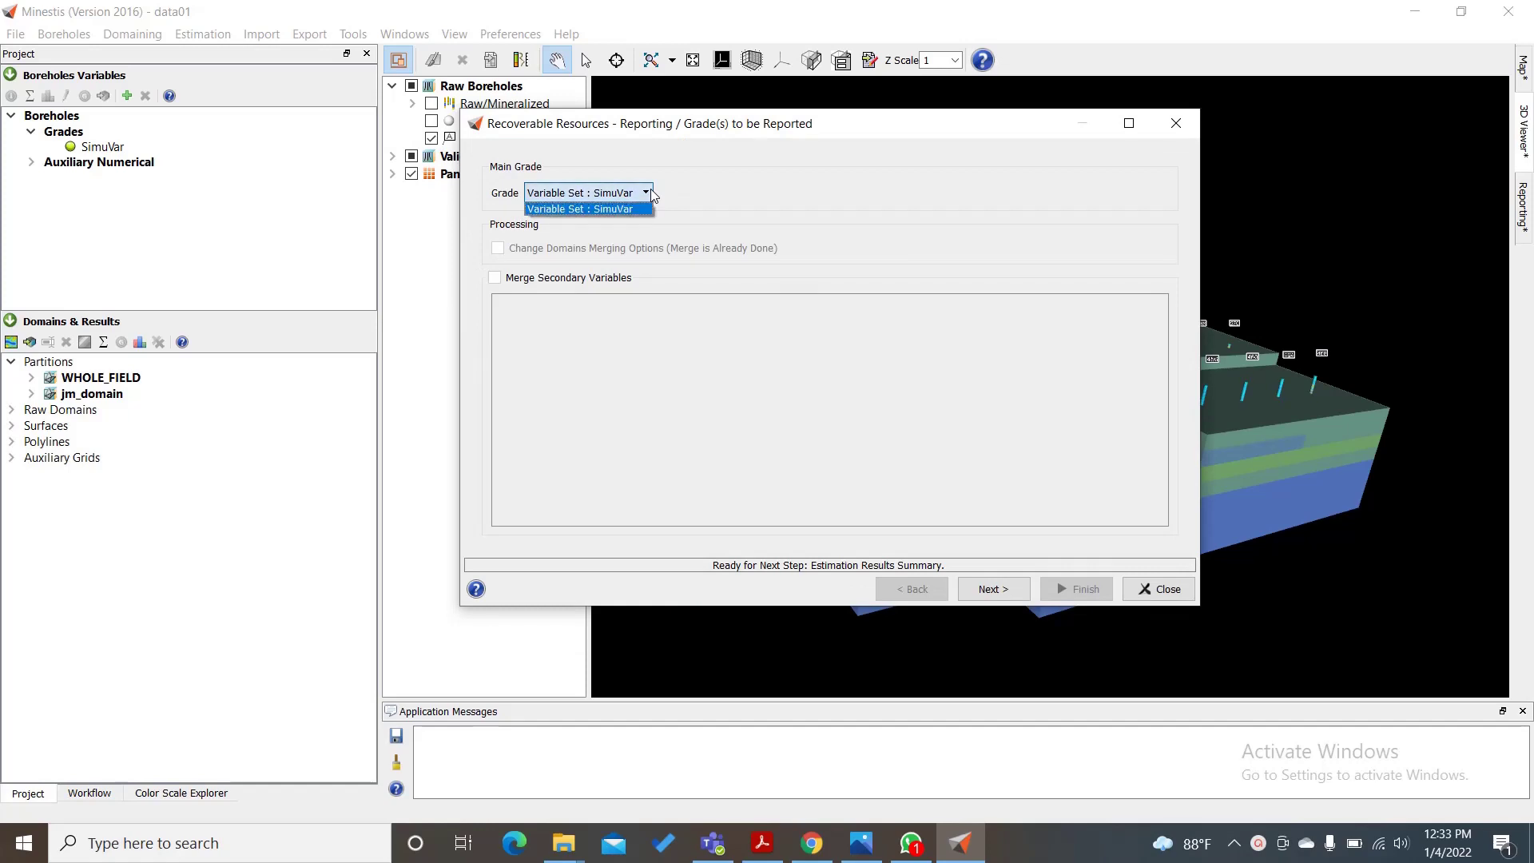
click(647, 195)
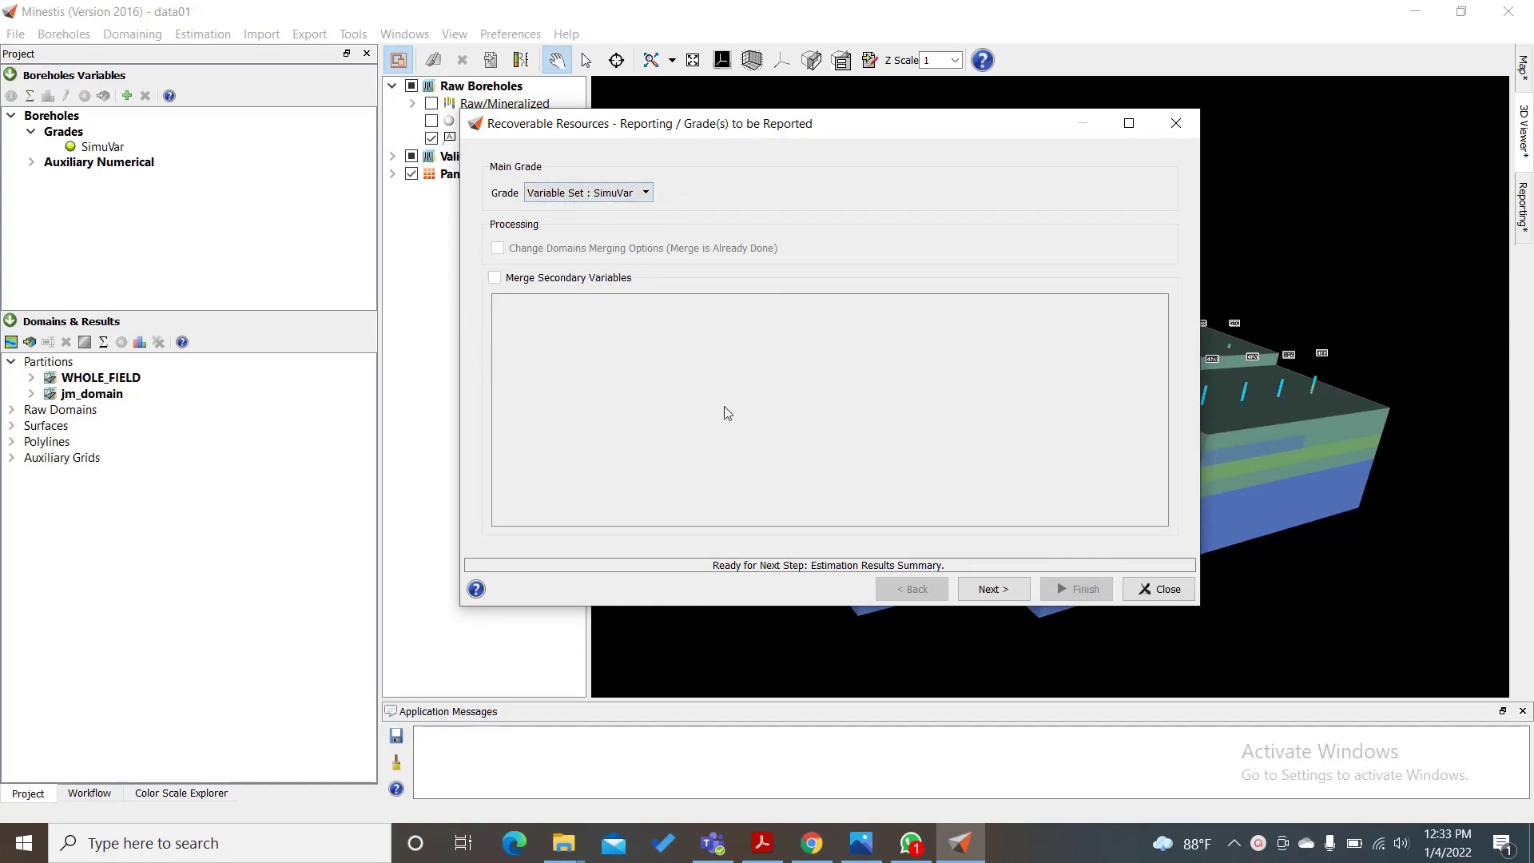
click(1000, 591)
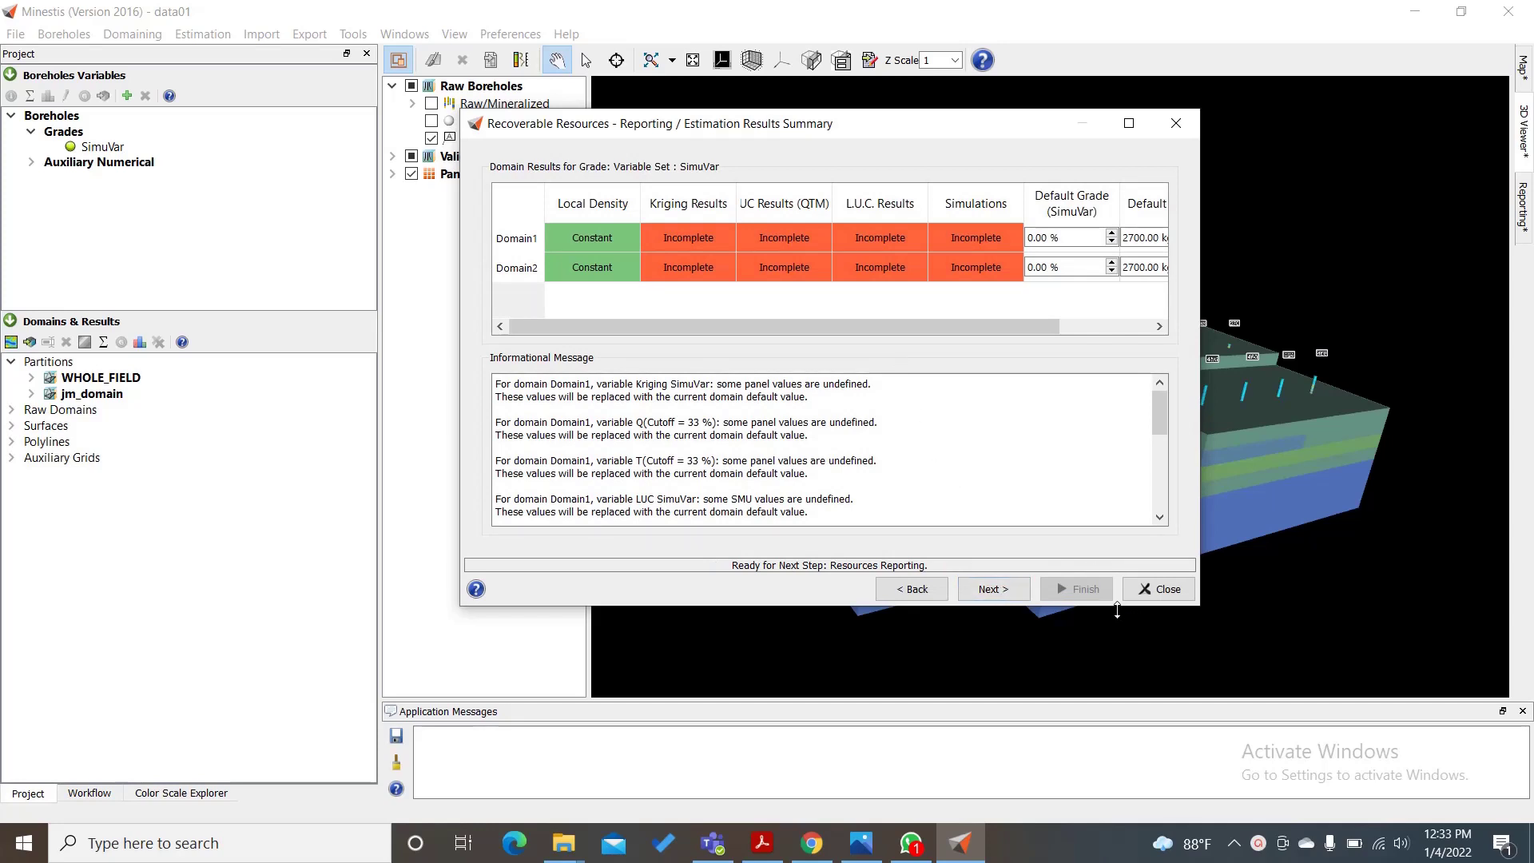
Review the estimation results summary for both domains, including the informational messages and the default grade and density columns
drag(1117, 606, 1118, 683)
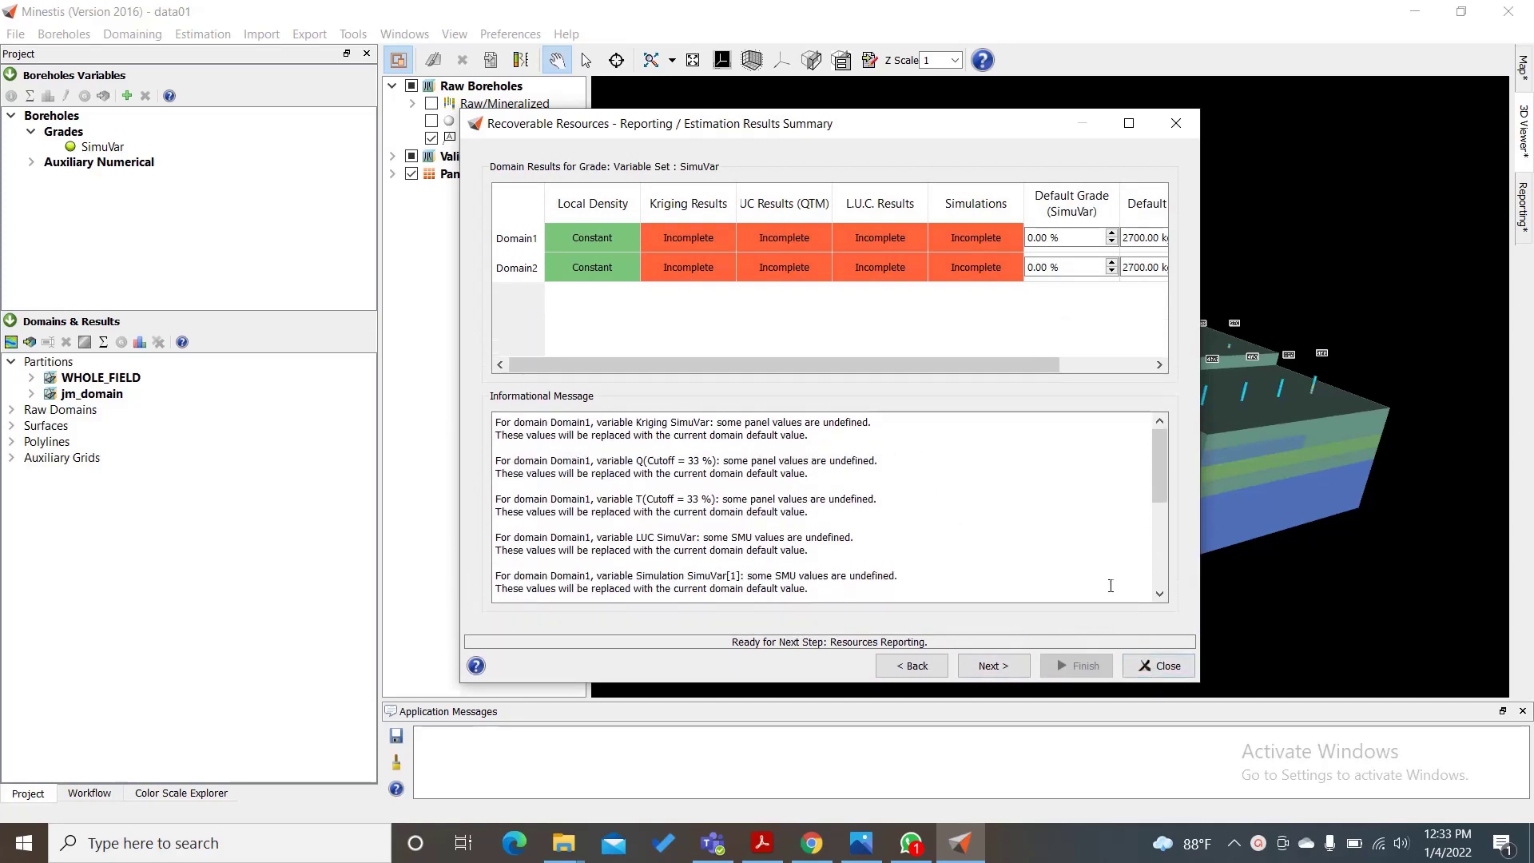
drag(1043, 364, 1120, 364)
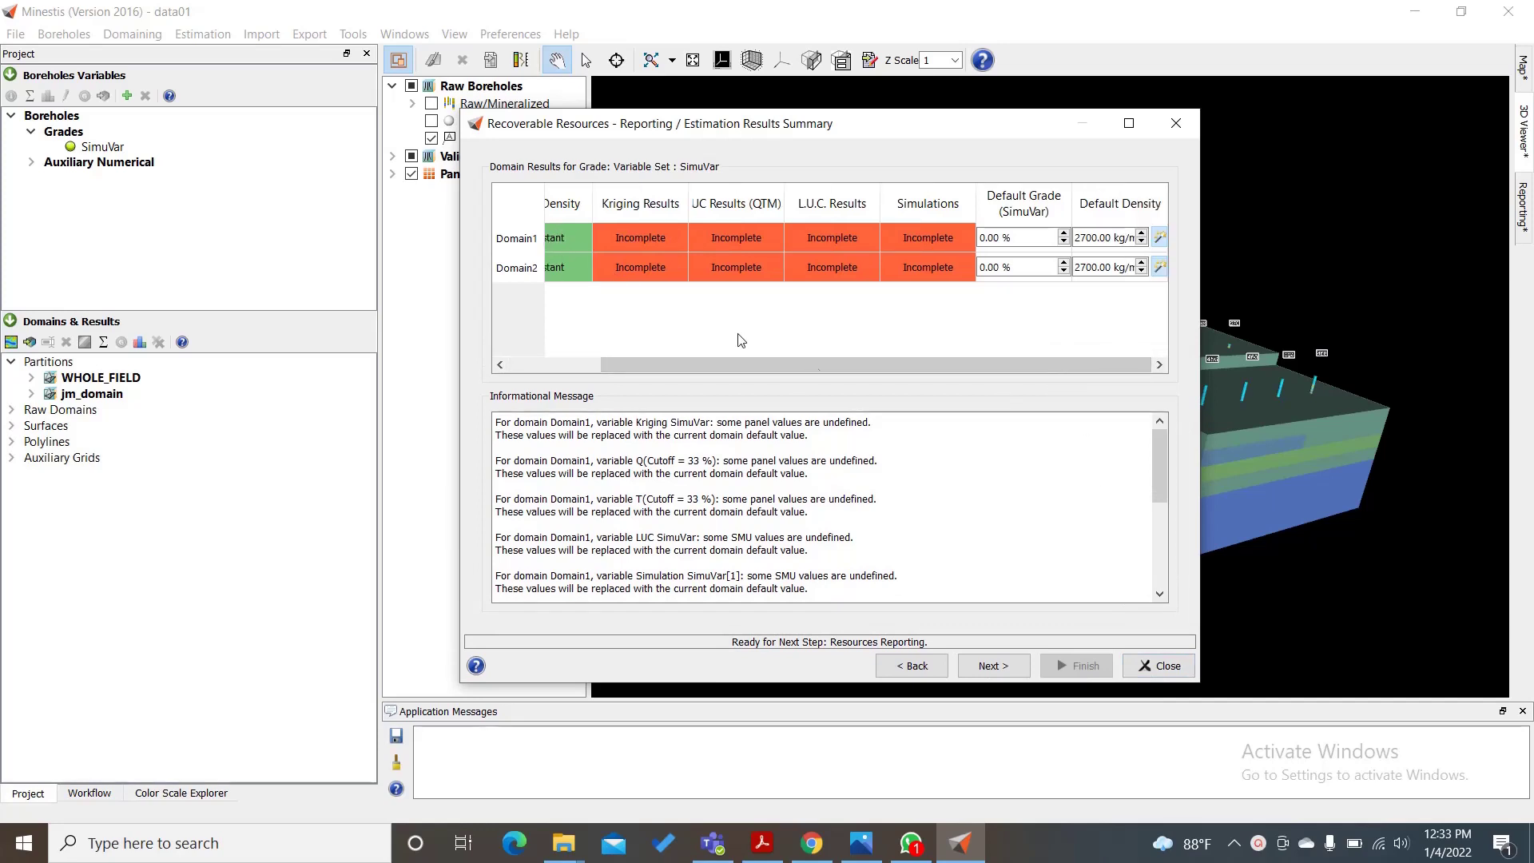
drag(858, 364, 803, 376)
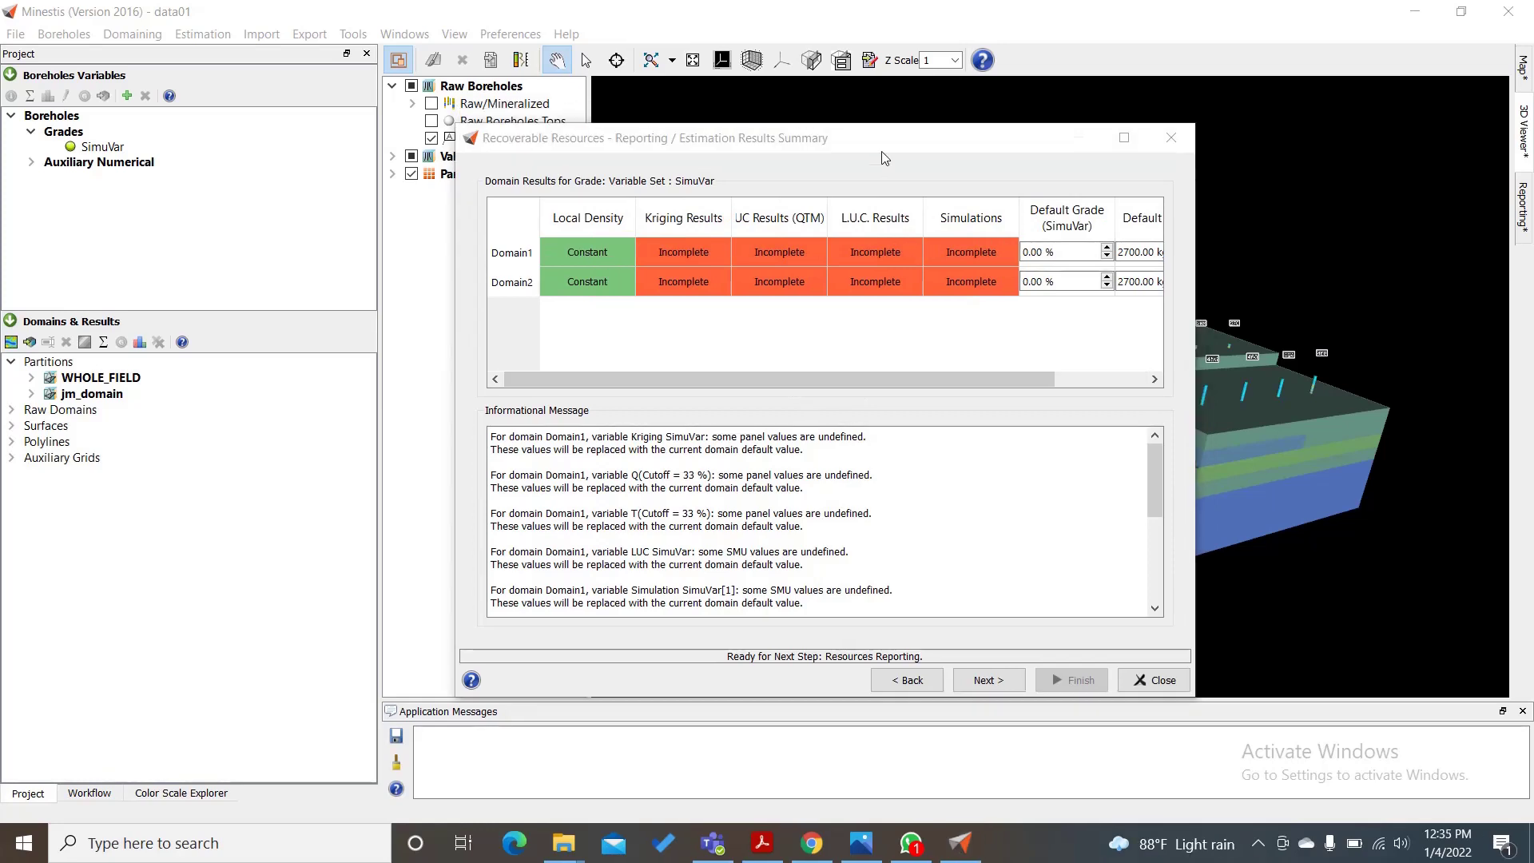
click(656, 513)
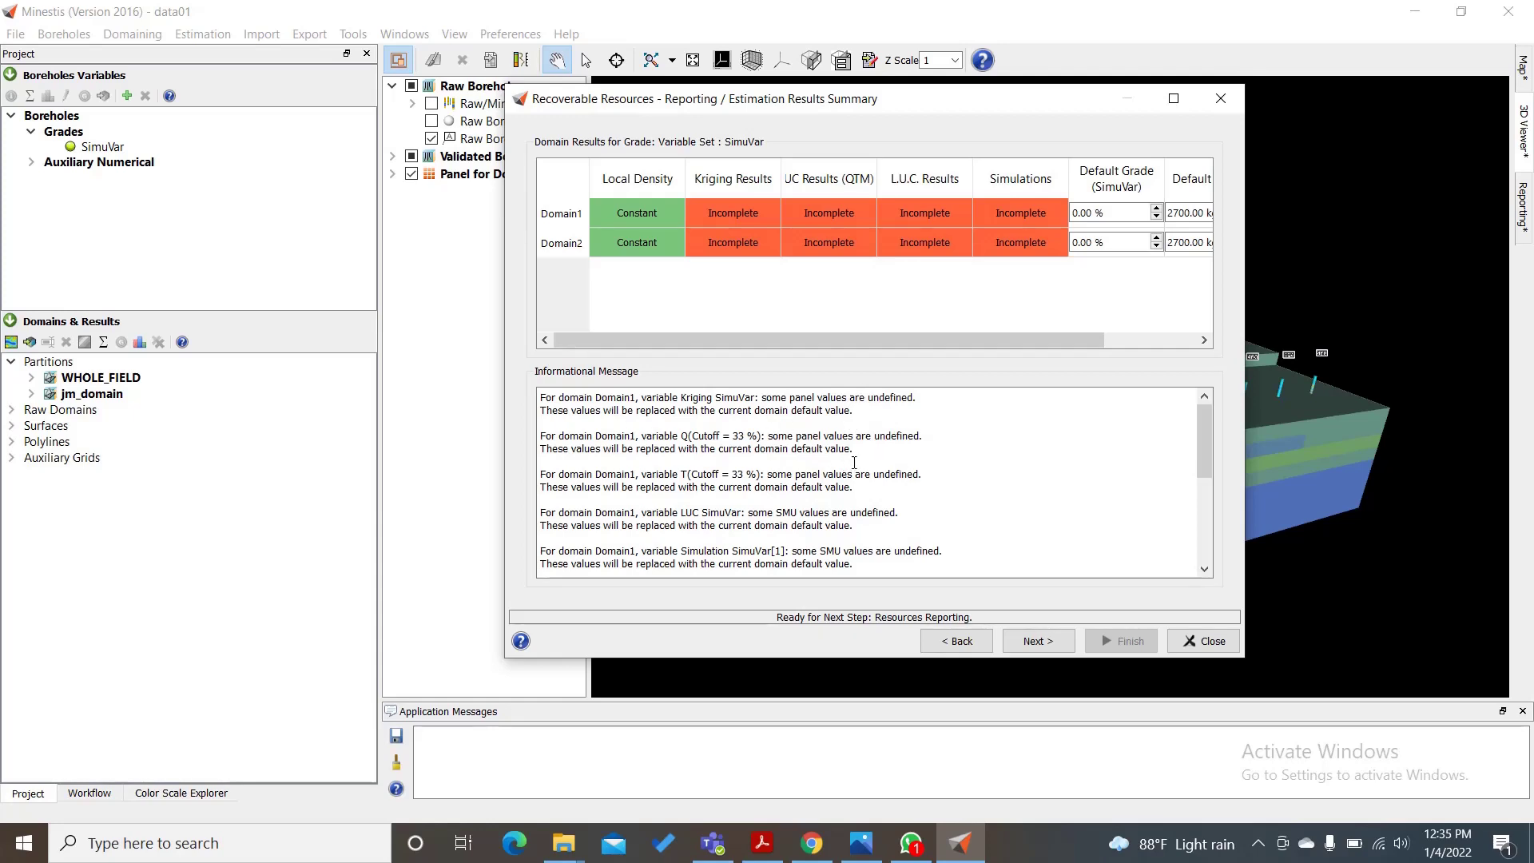
drag(912, 105, 893, 117)
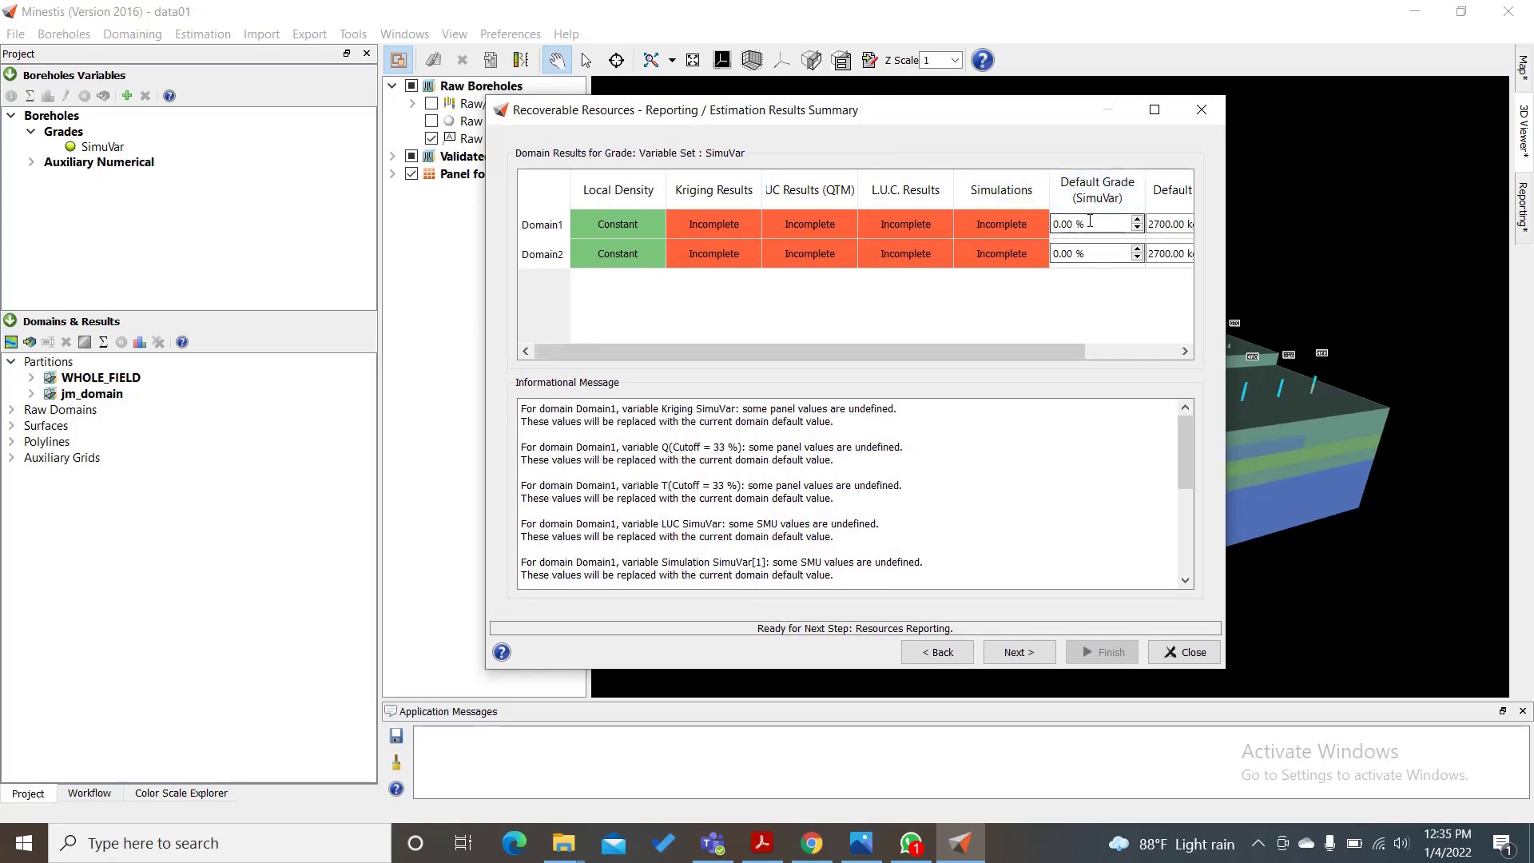
drag(1055, 347, 1146, 350)
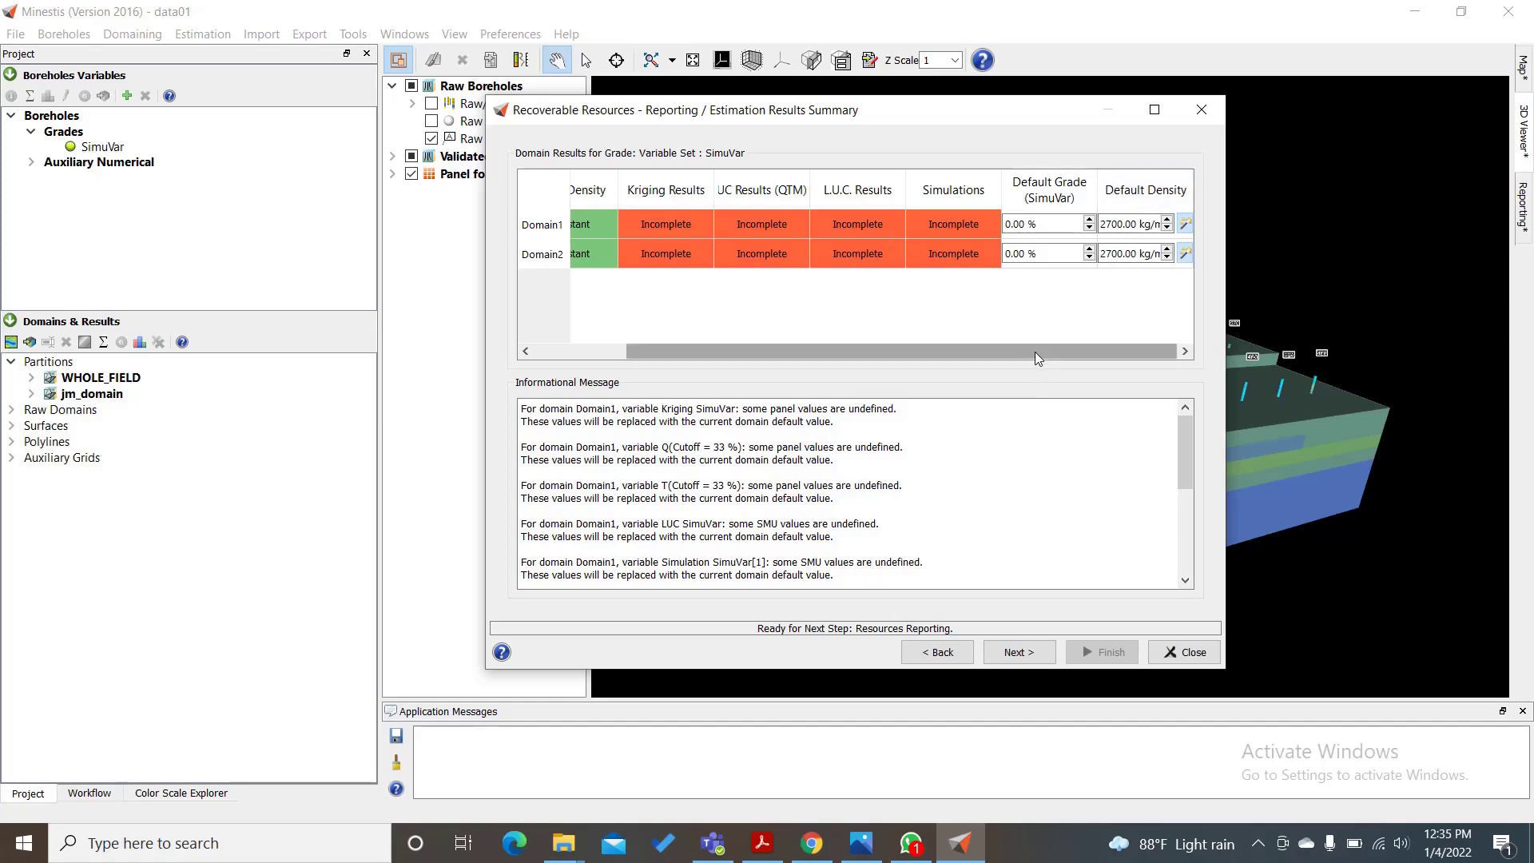
drag(1034, 352, 887, 348)
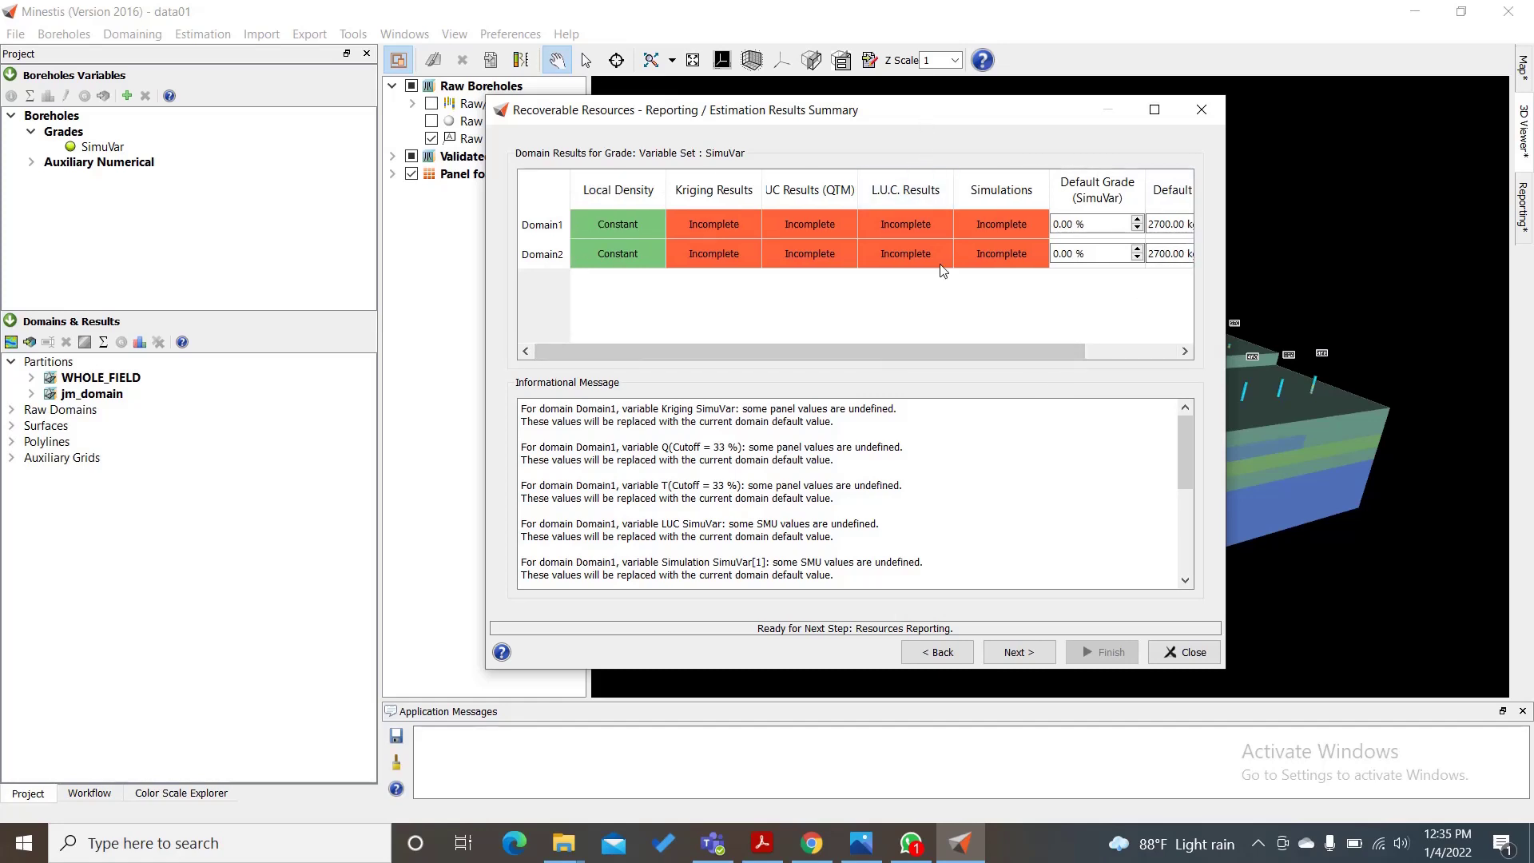
Continue to the reporting parameters and choose SMU Support as the support
click(1004, 654)
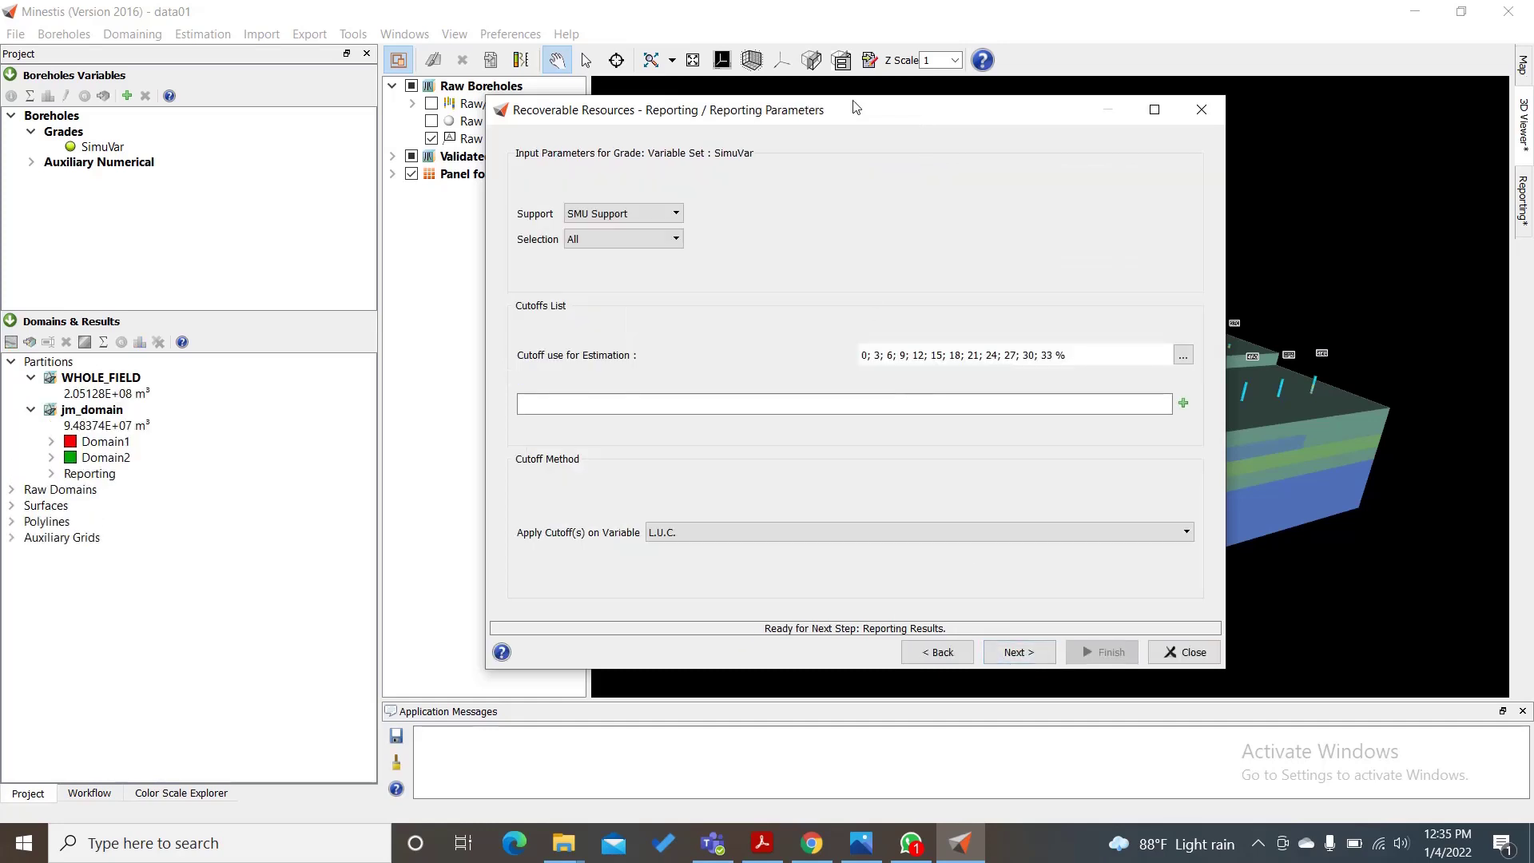
drag(862, 113, 890, 68)
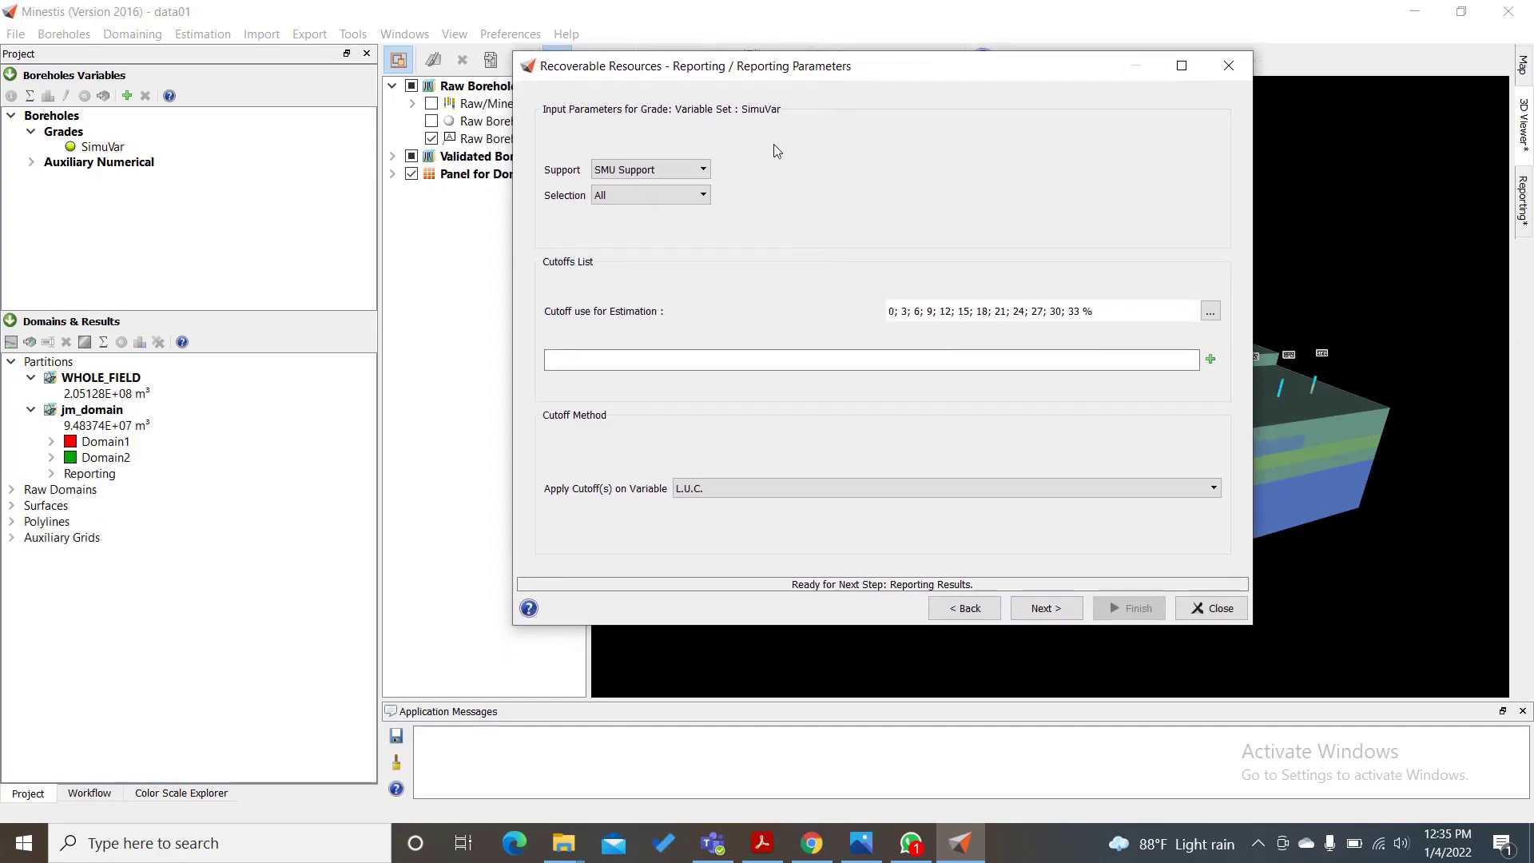
click(704, 174)
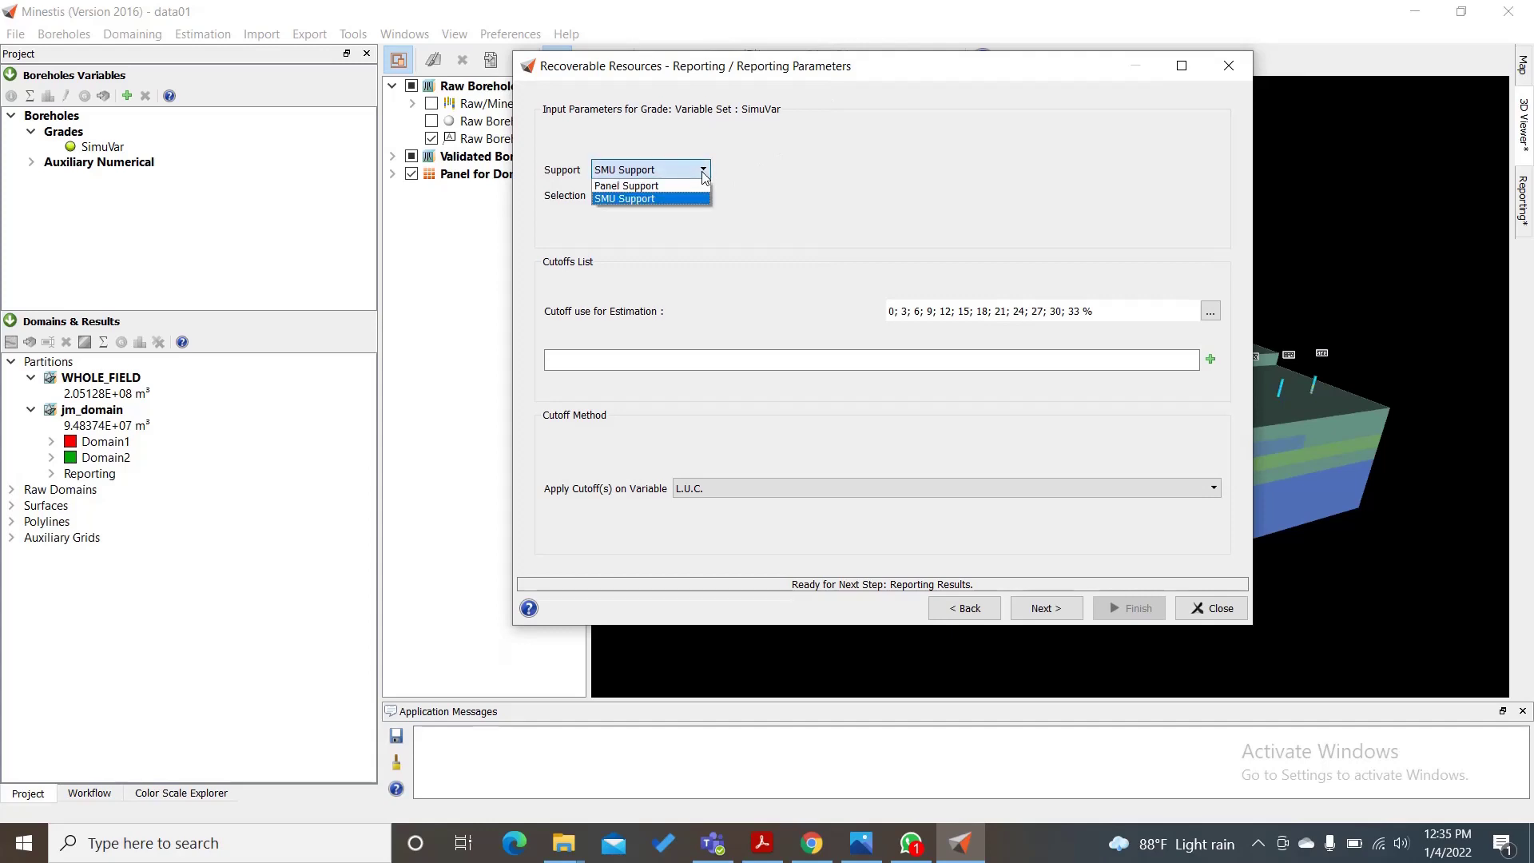
click(646, 200)
click(663, 170)
click(654, 199)
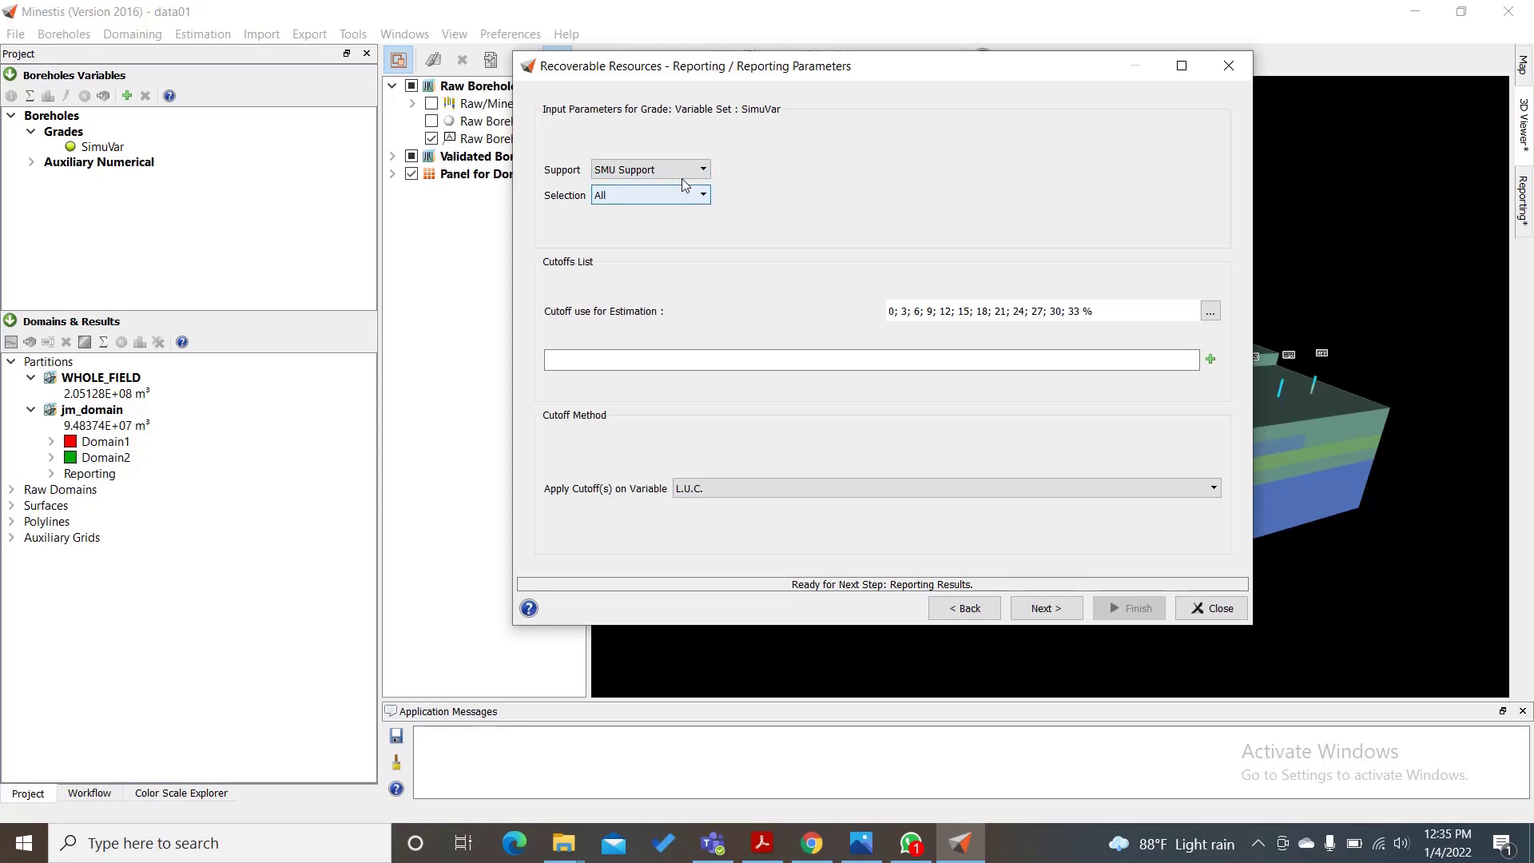
Try restricting the report selection to a domain, and return the selection to All
click(703, 196)
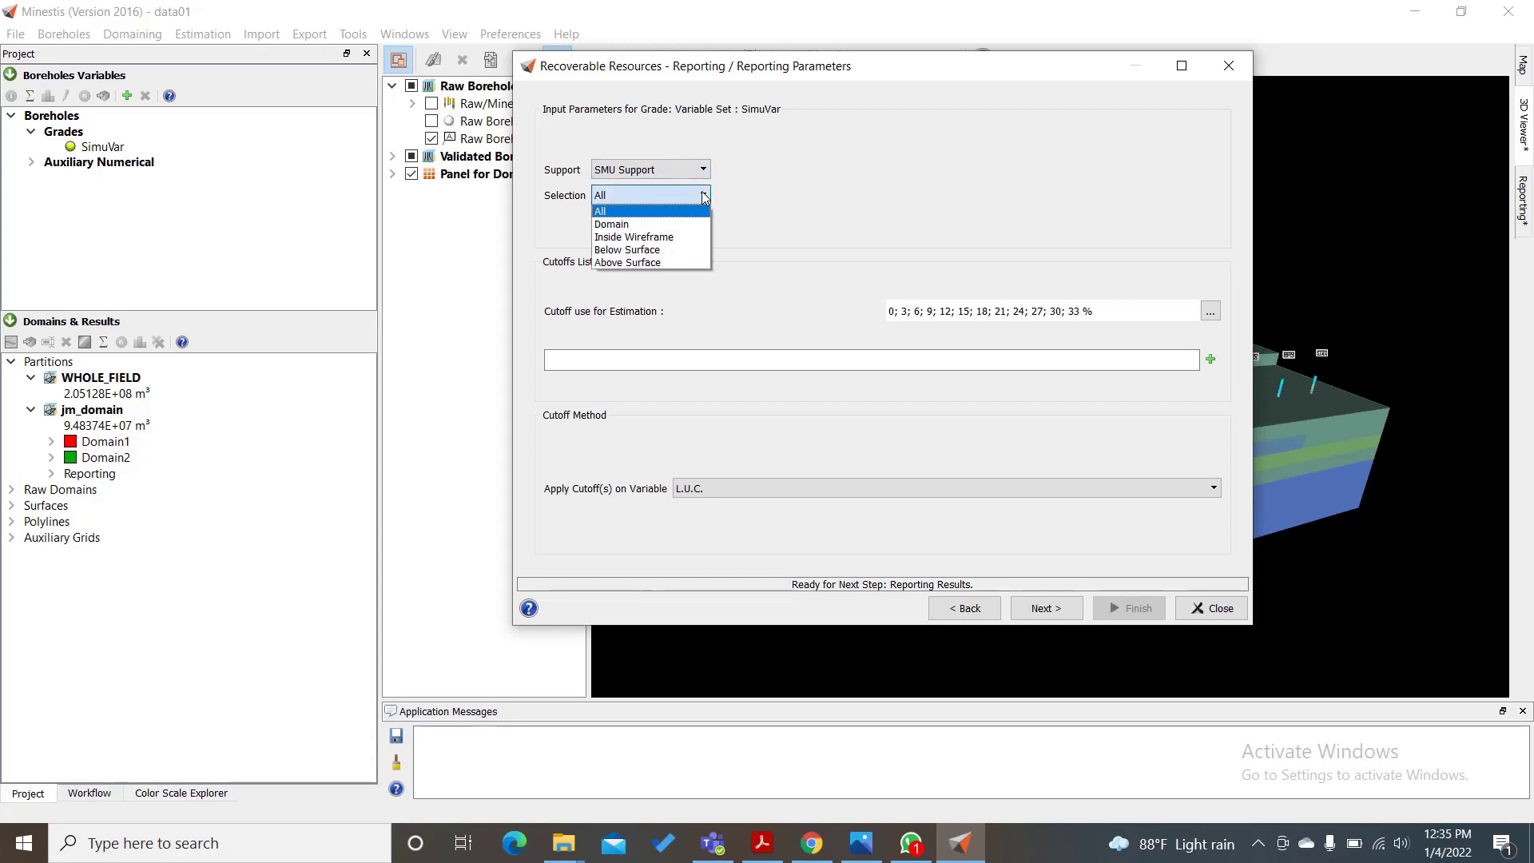
click(690, 223)
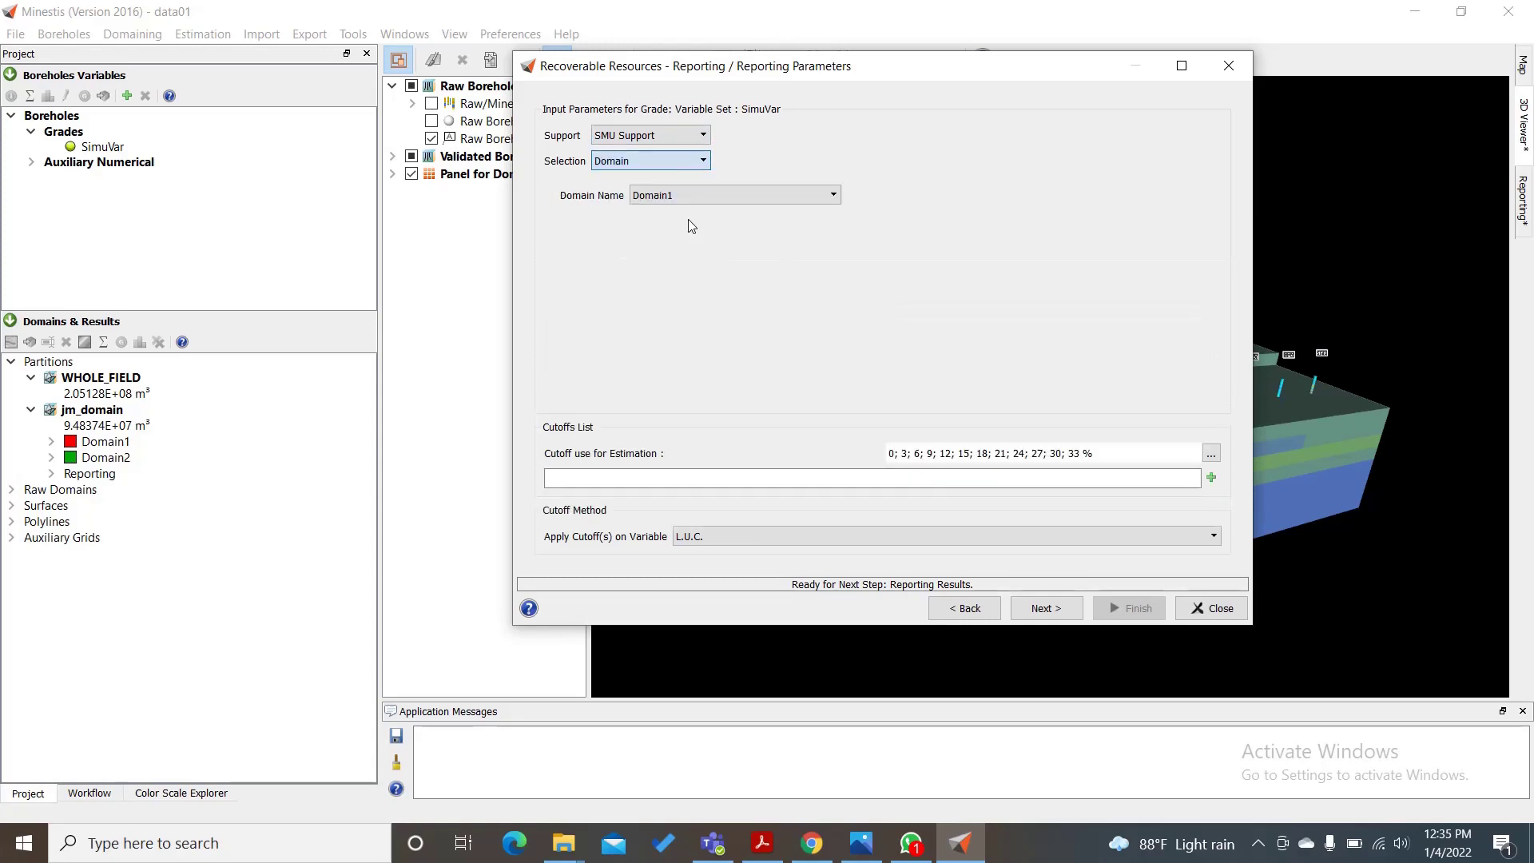
click(833, 197)
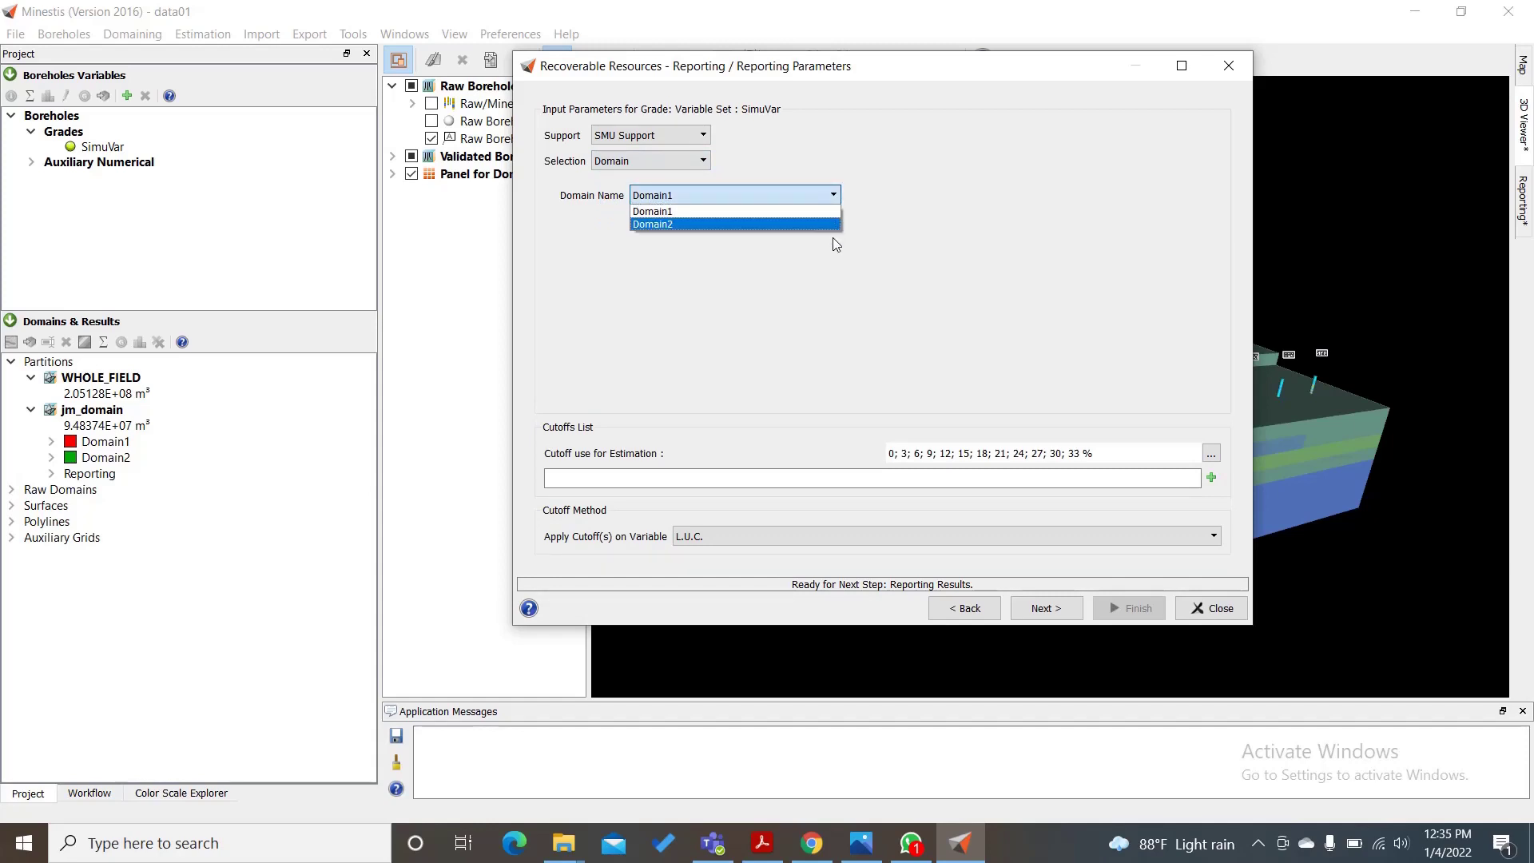
click(846, 264)
click(701, 160)
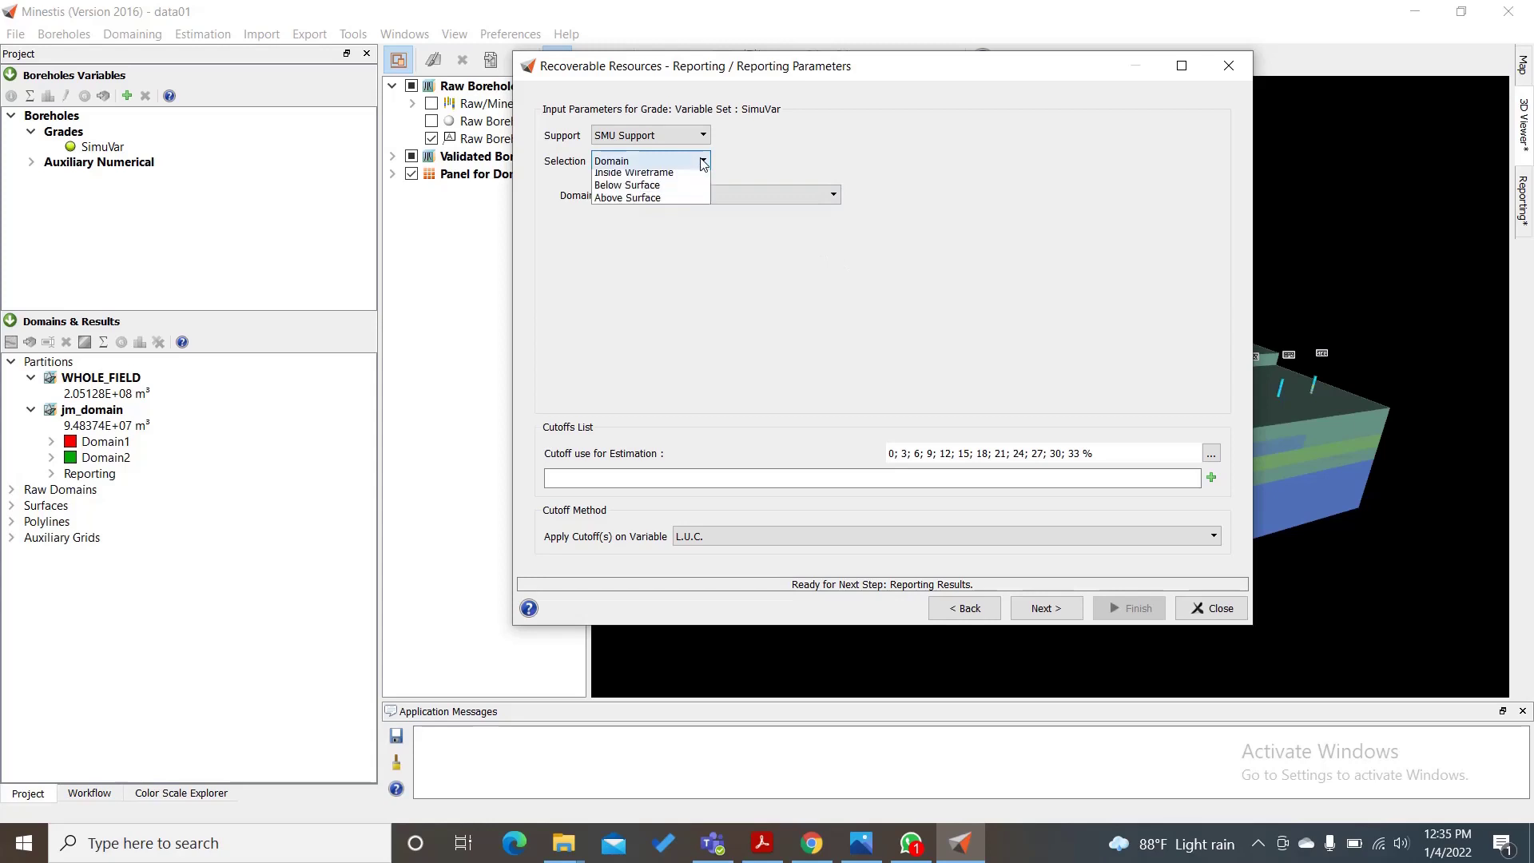
click(700, 177)
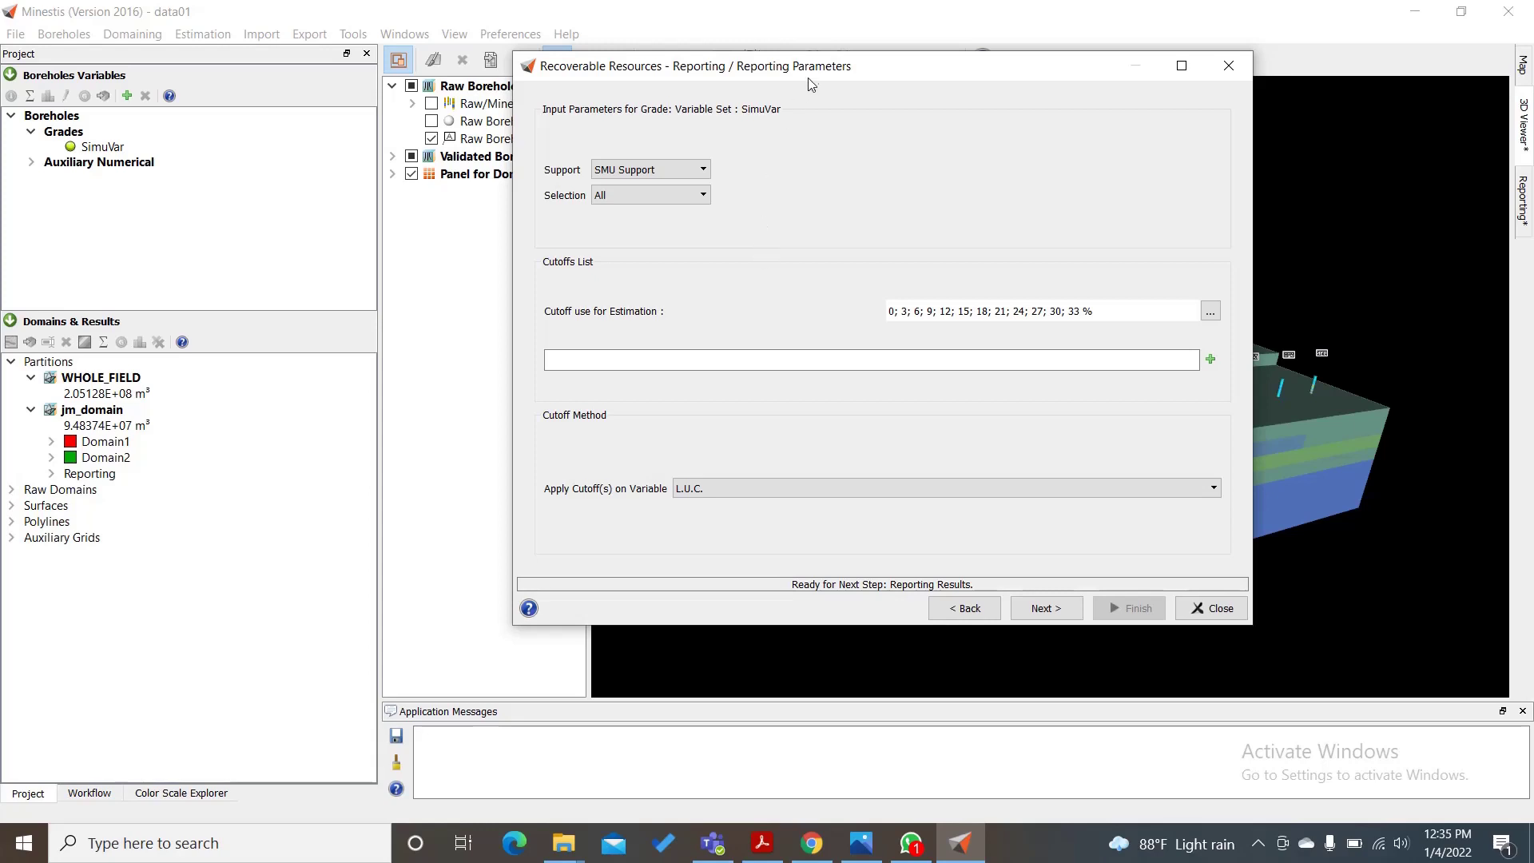
Start the reporting cutoffs list with the values 0, 3 and 5 %
drag(808, 78, 779, 57)
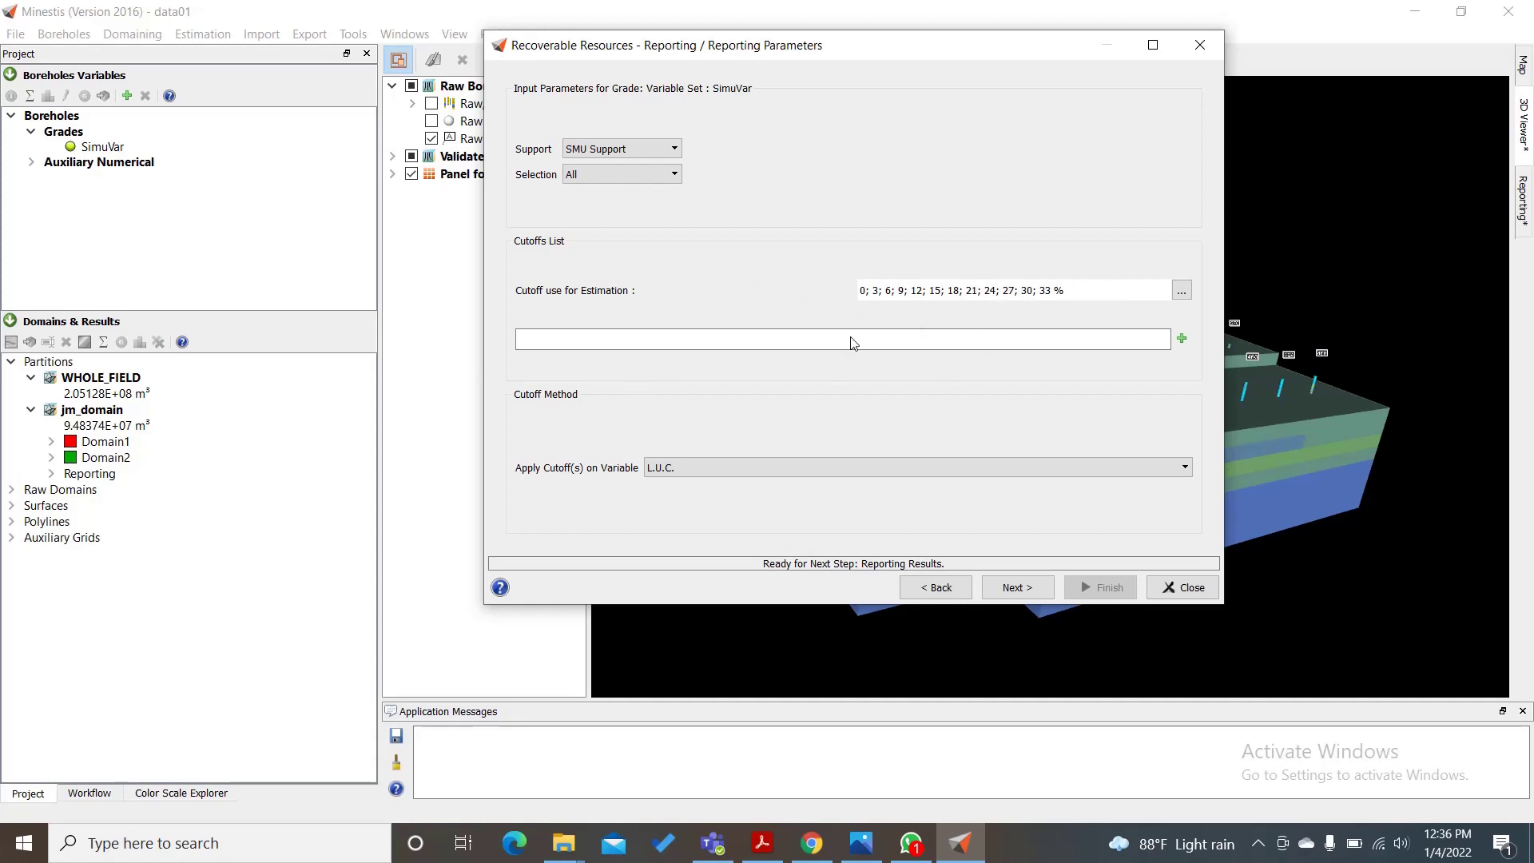
click(1182, 339)
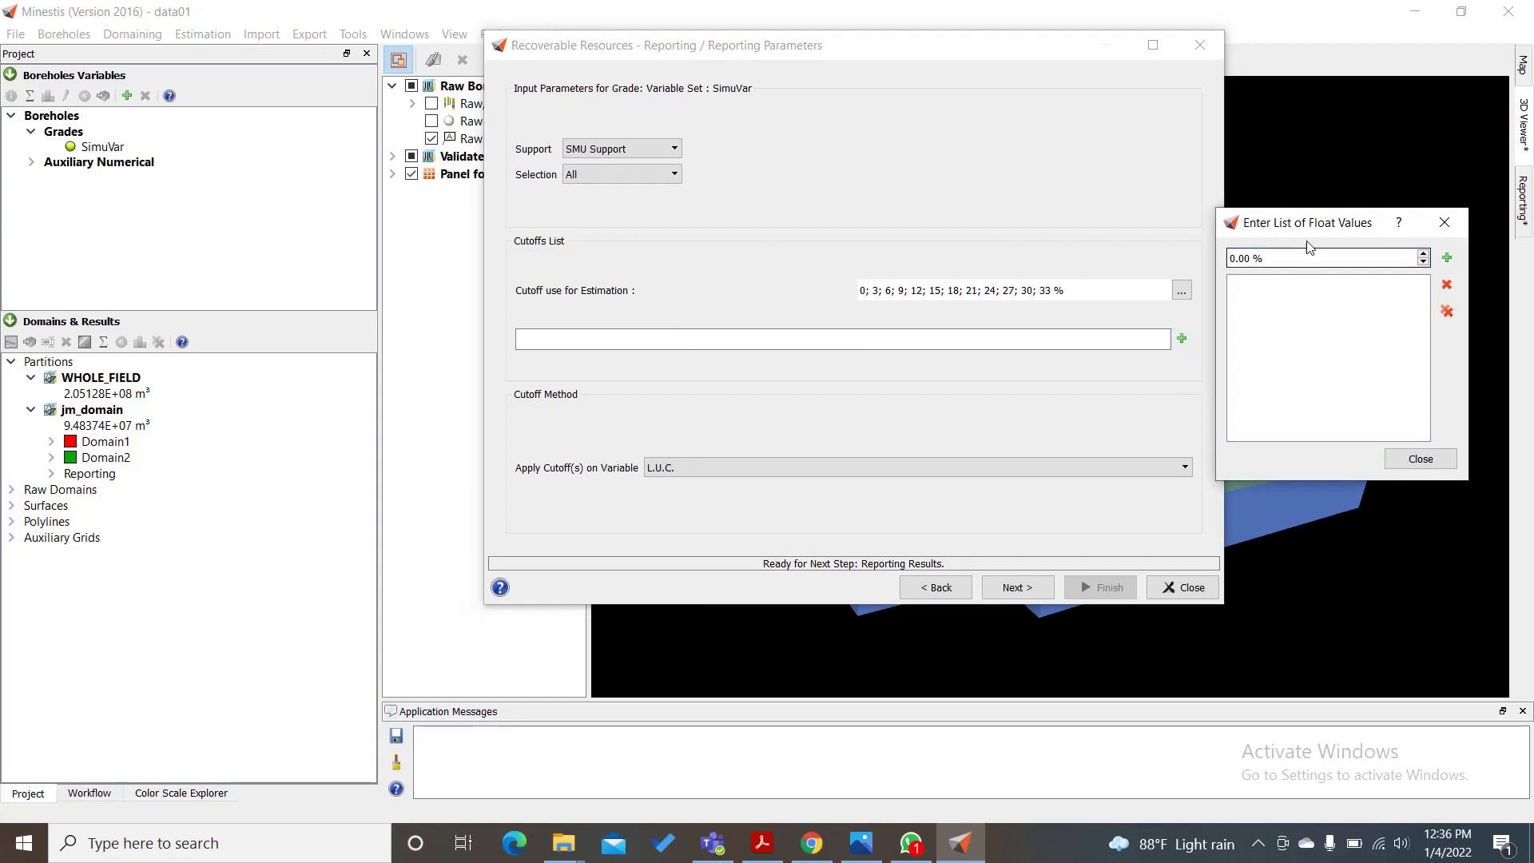
drag(1308, 227, 1243, 197)
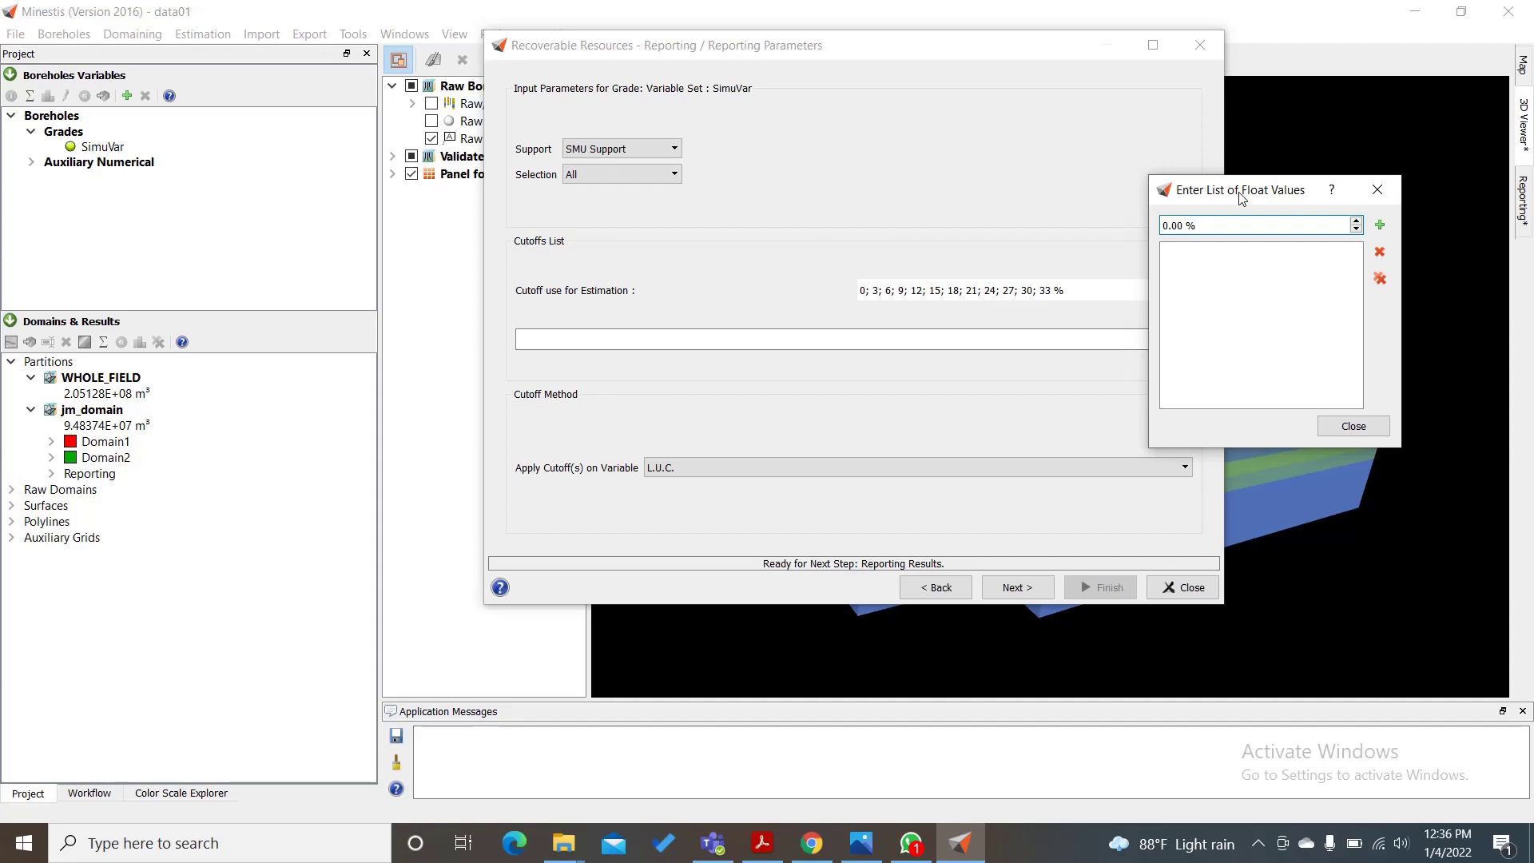
click(1378, 227)
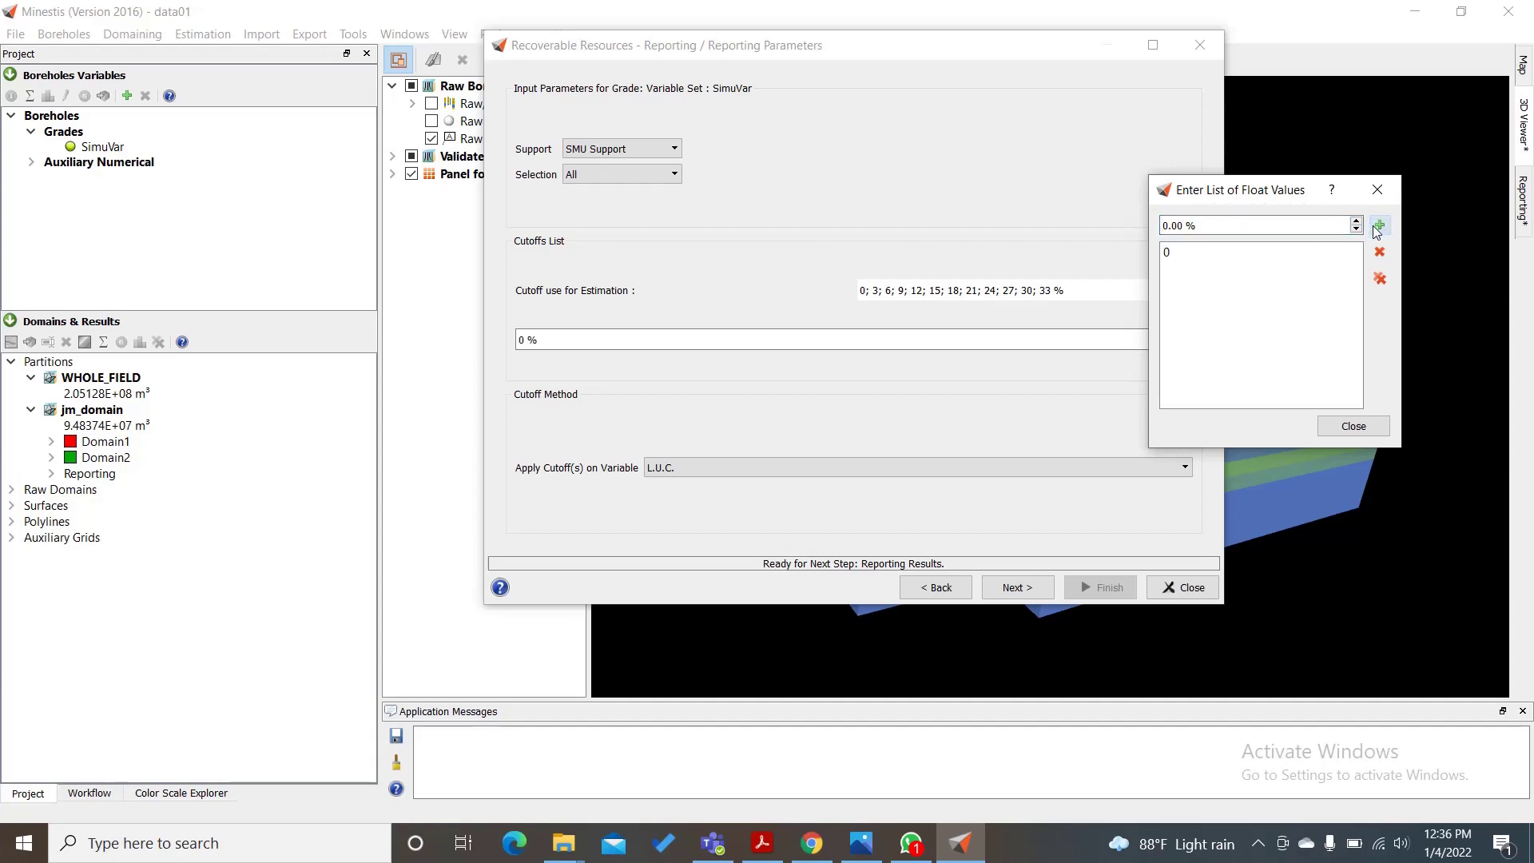
click(1169, 226)
key(BackSpace)
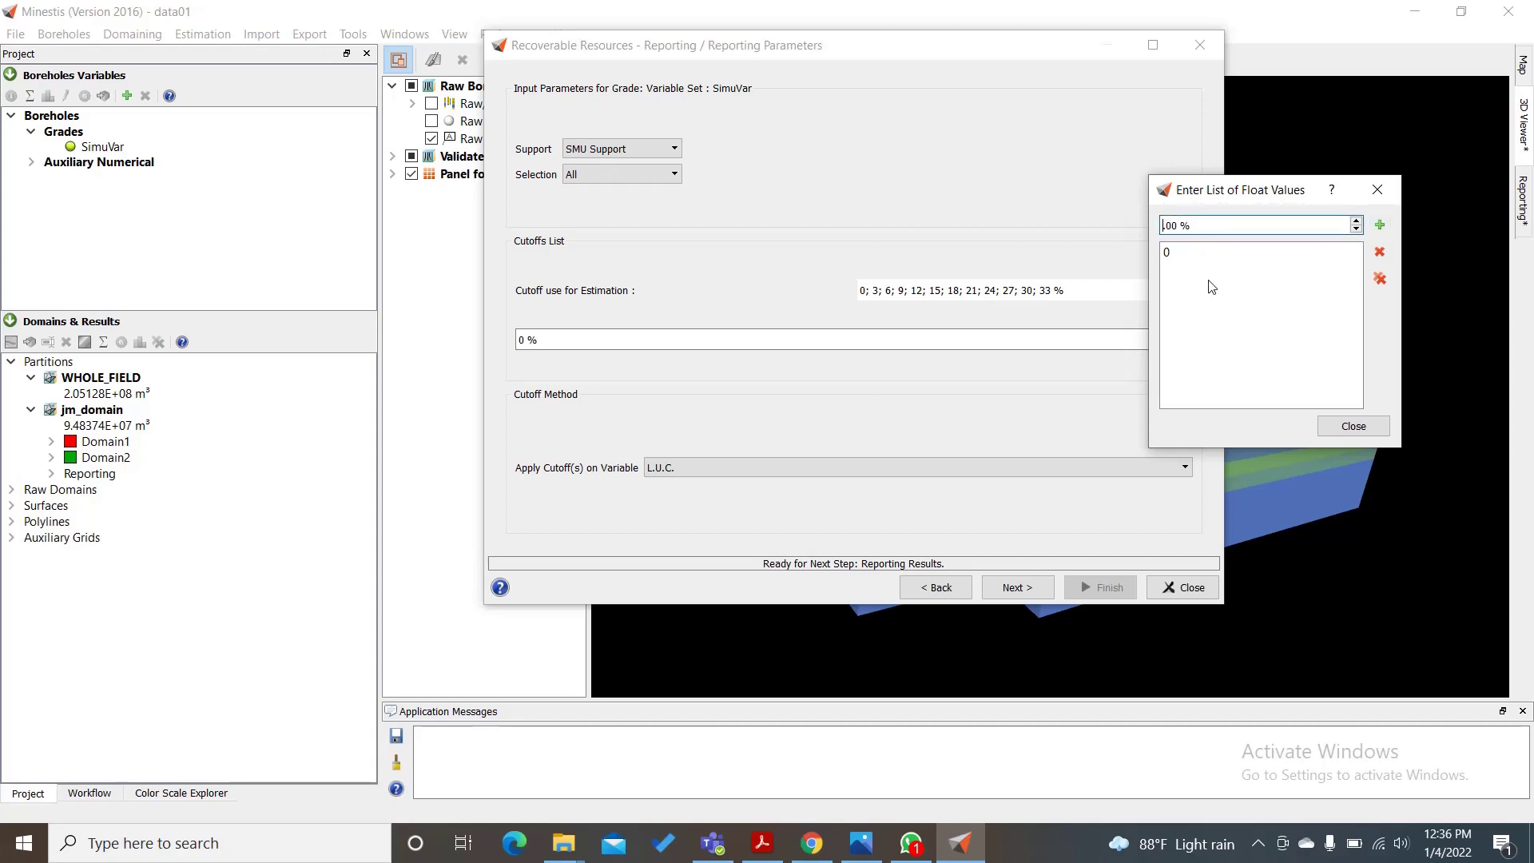
text(3.)
click(1380, 225)
click(1171, 254)
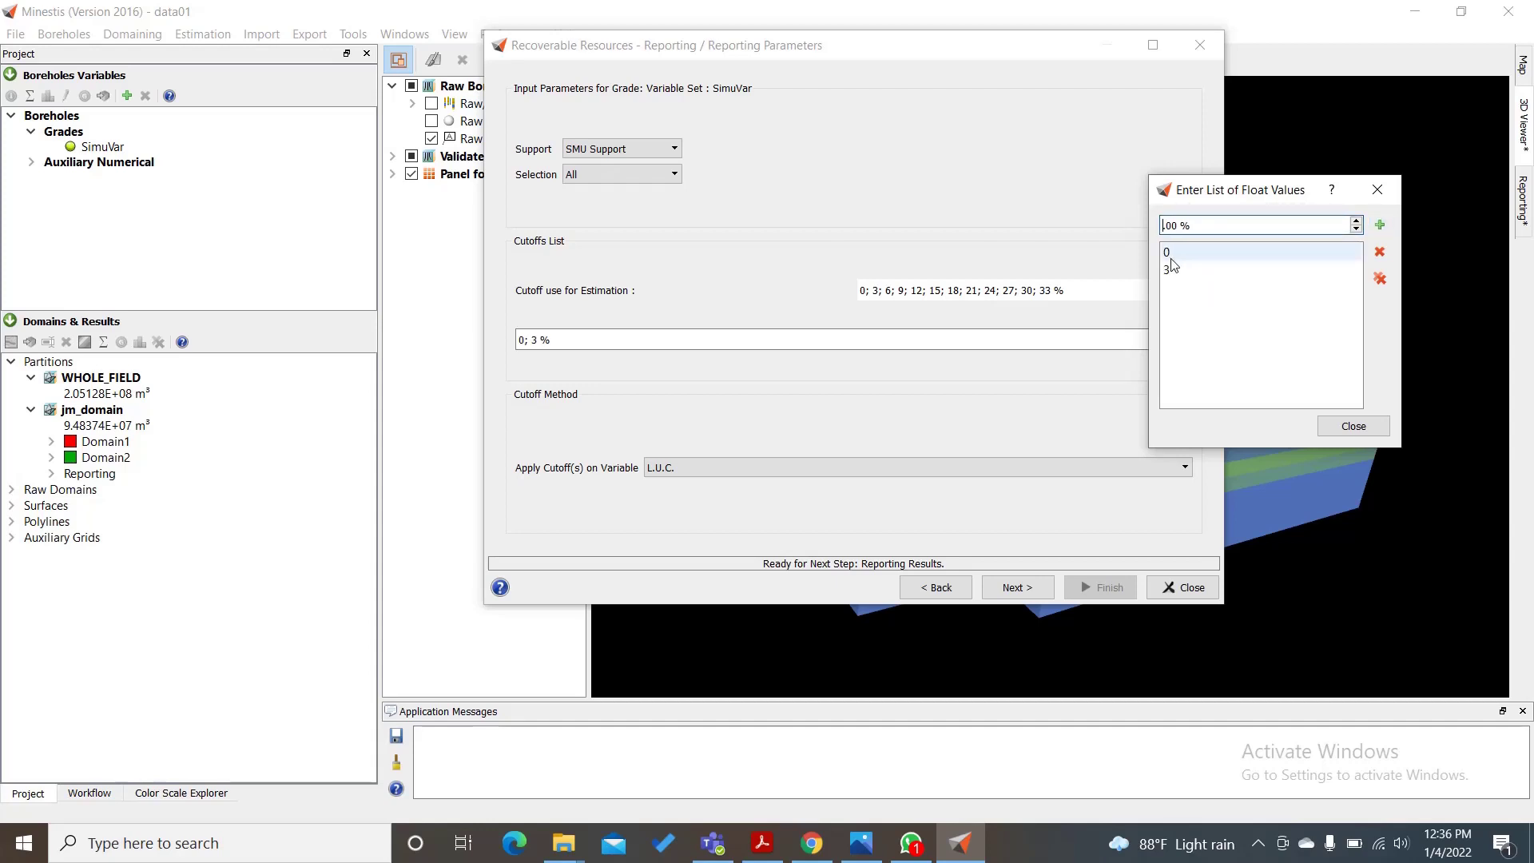
text(5)
click(1380, 225)
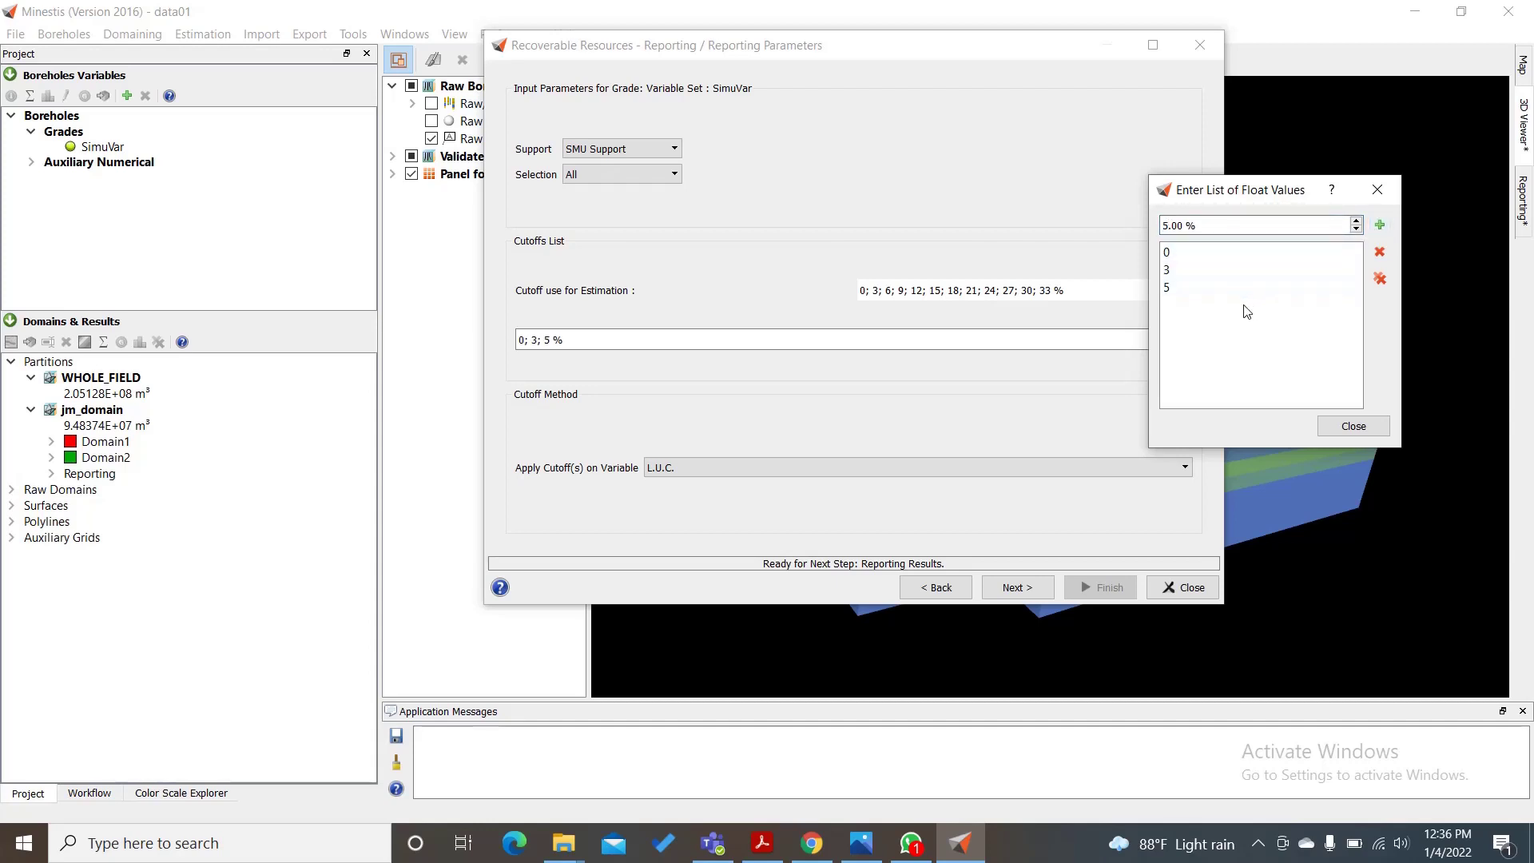
Add cutoffs of 12, 15 and 24 % to the list and close the value entry dialog
double_click(1170, 229)
text(12)
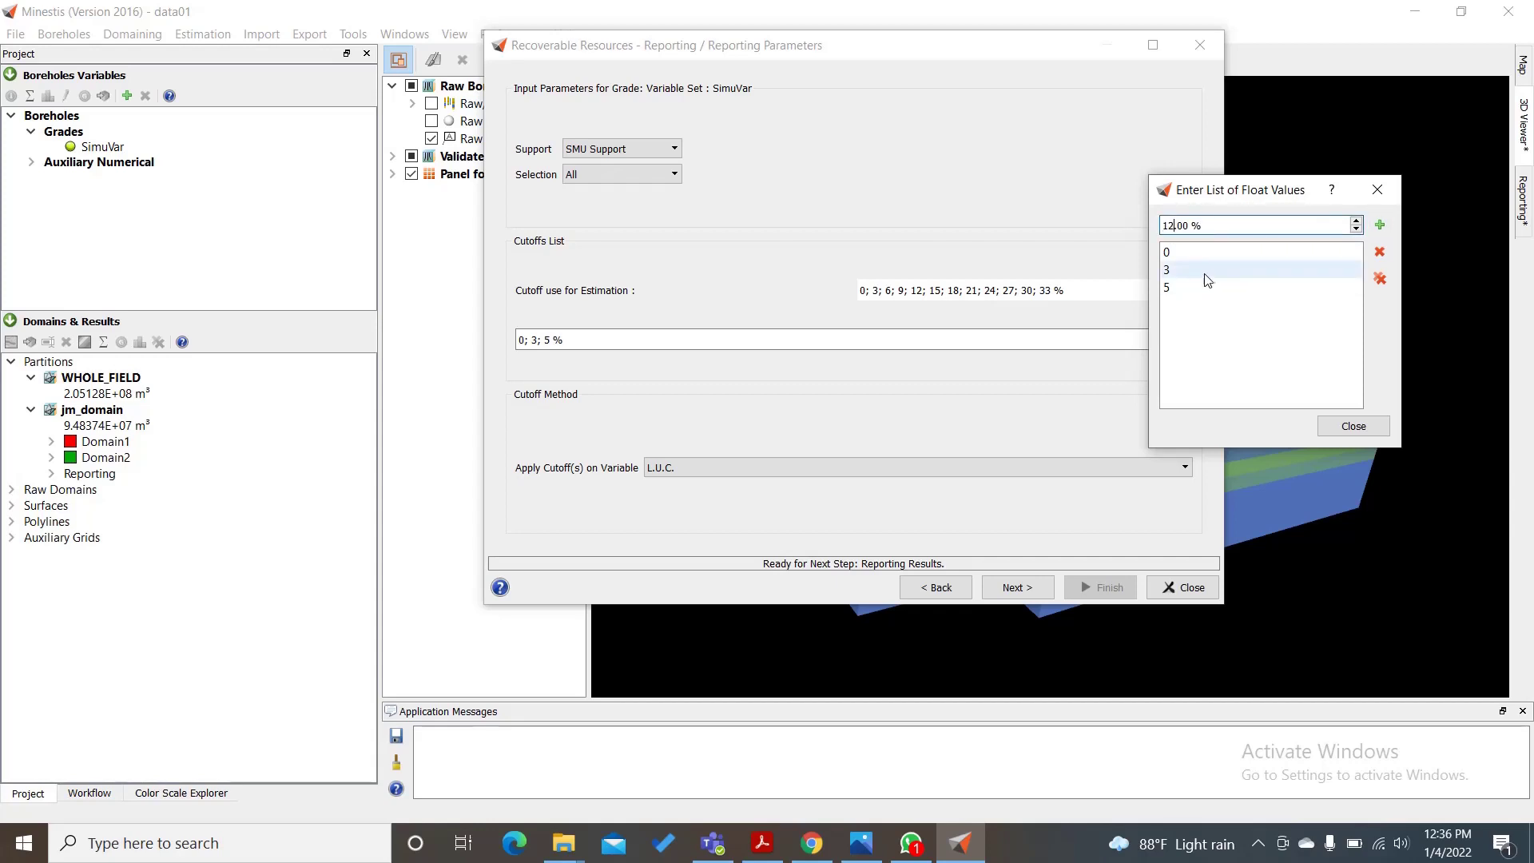
click(1380, 226)
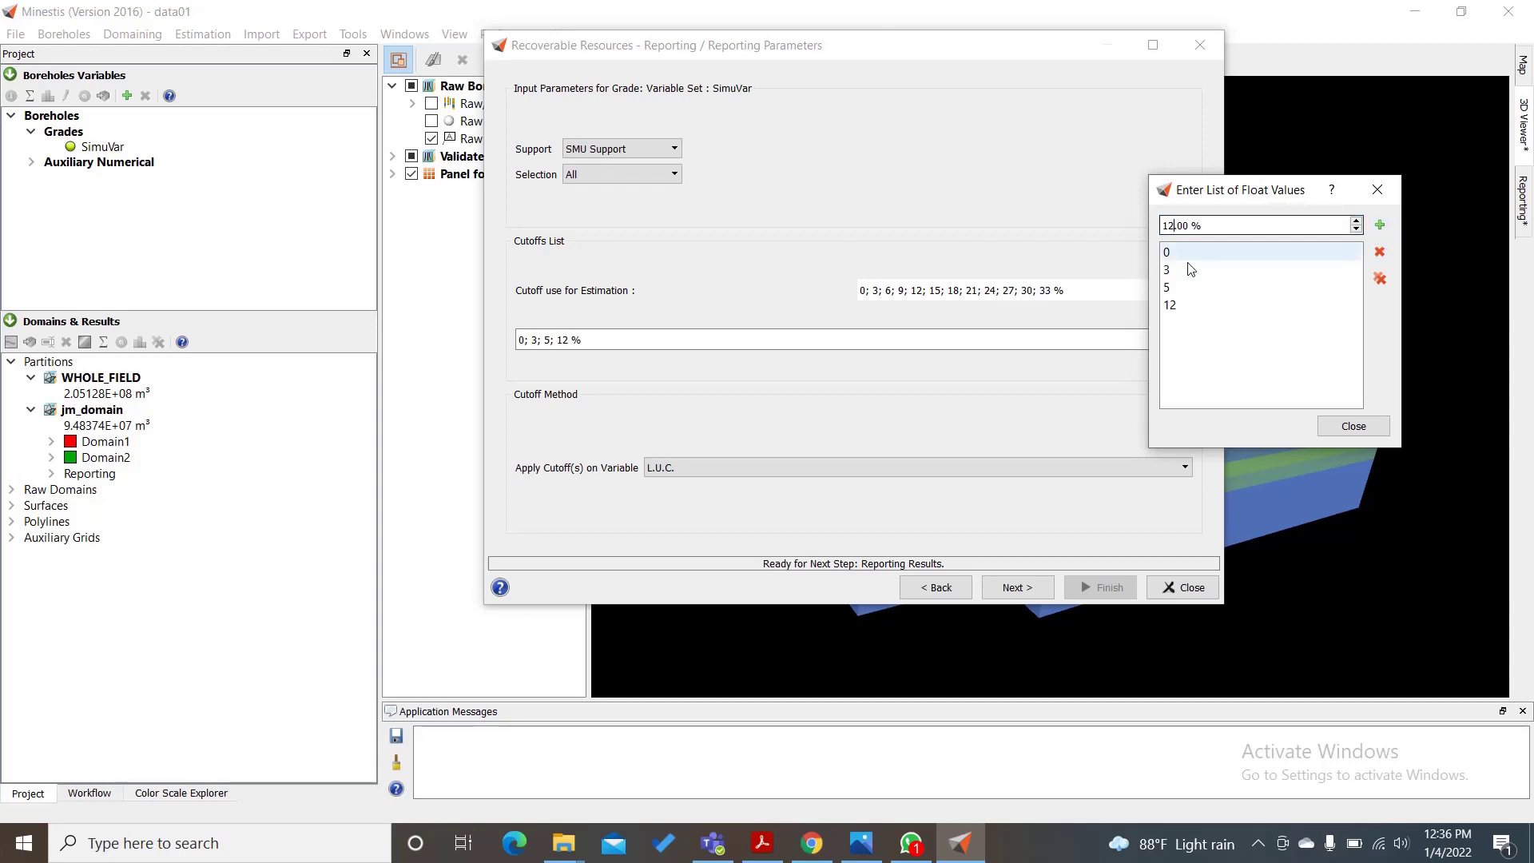
key(BackSpace)
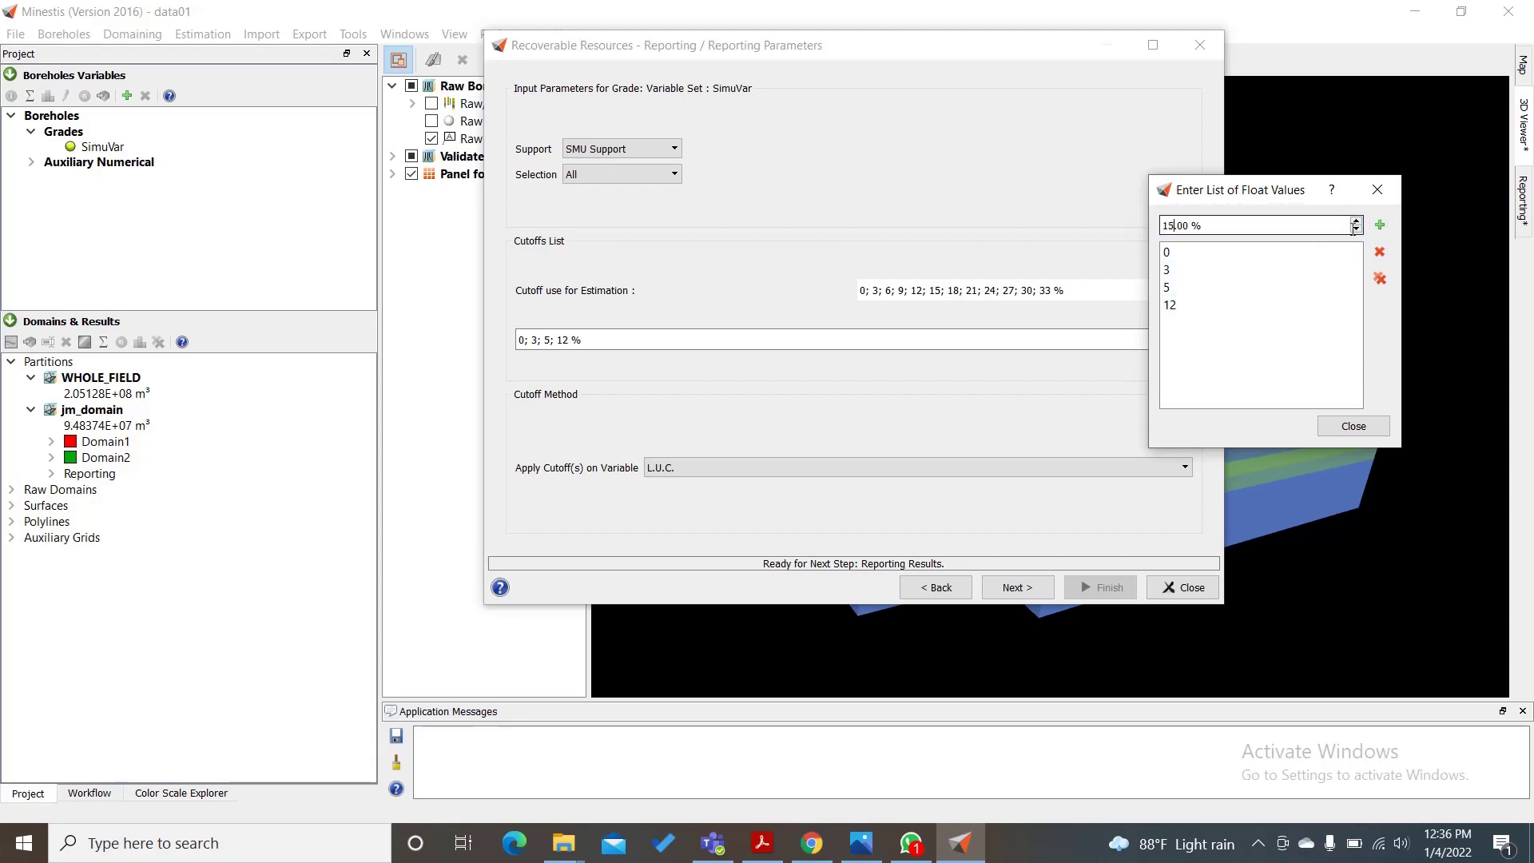
text(5)
click(1380, 225)
key(BackSpace)
key(BackSpace)
text(24)
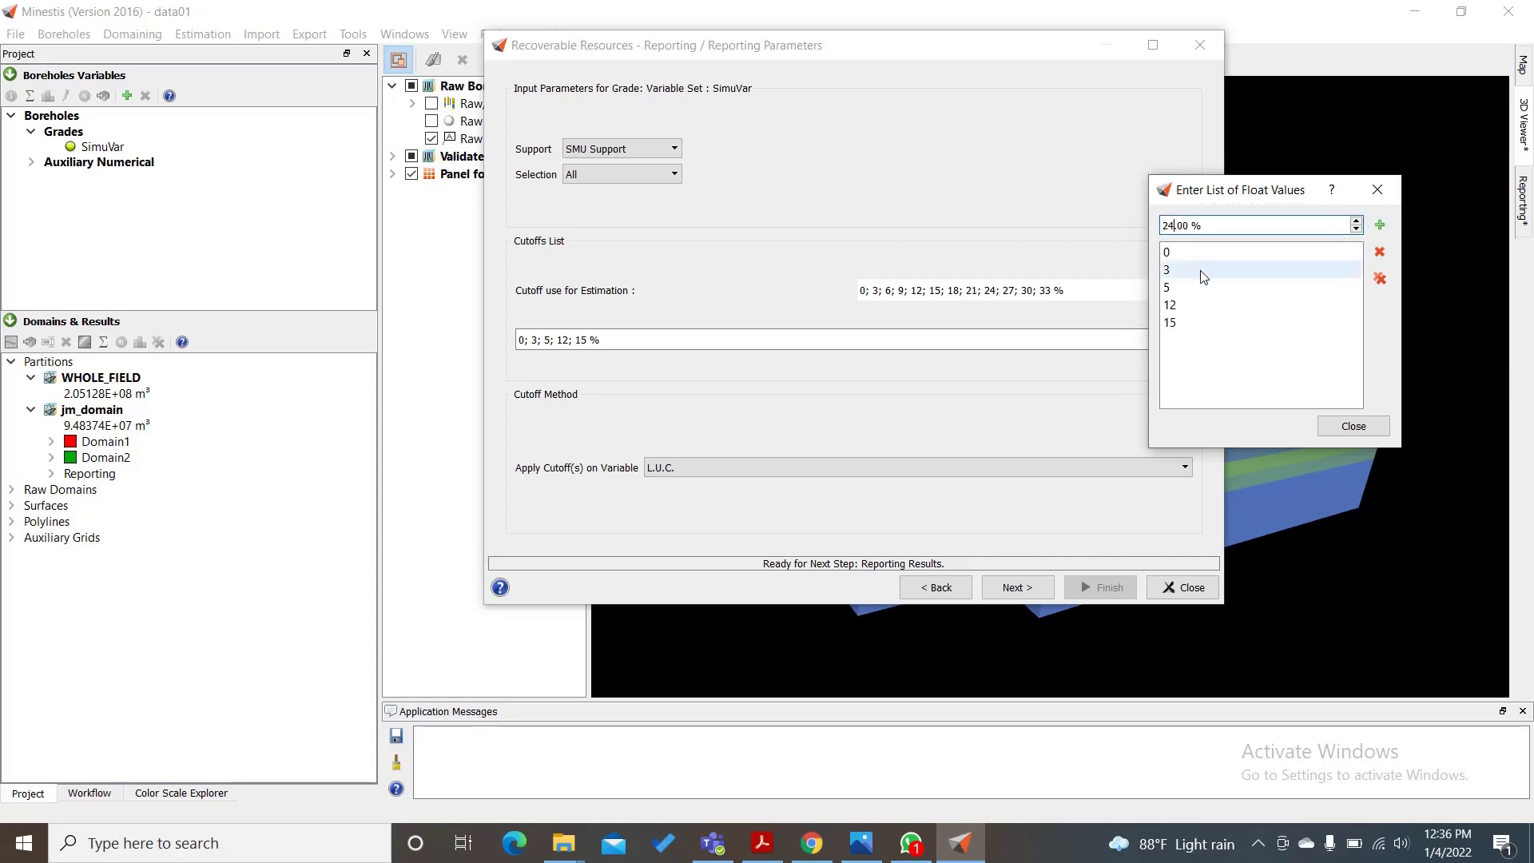
click(1380, 224)
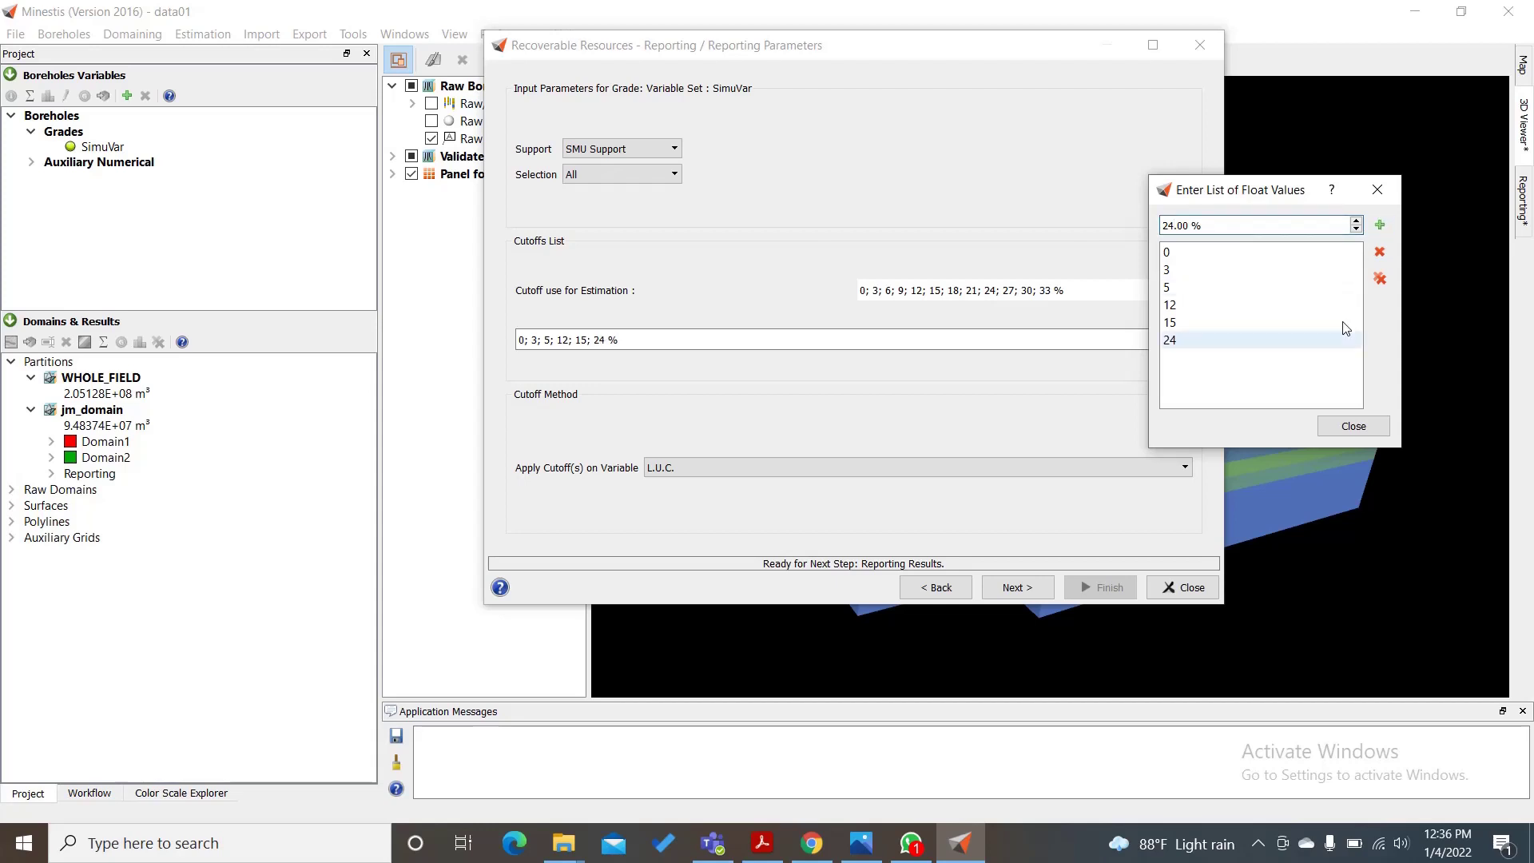
click(1362, 427)
Apply the cutoffs on the L.U.C. variable and proceed to the report formatting
drag(835, 56, 828, 37)
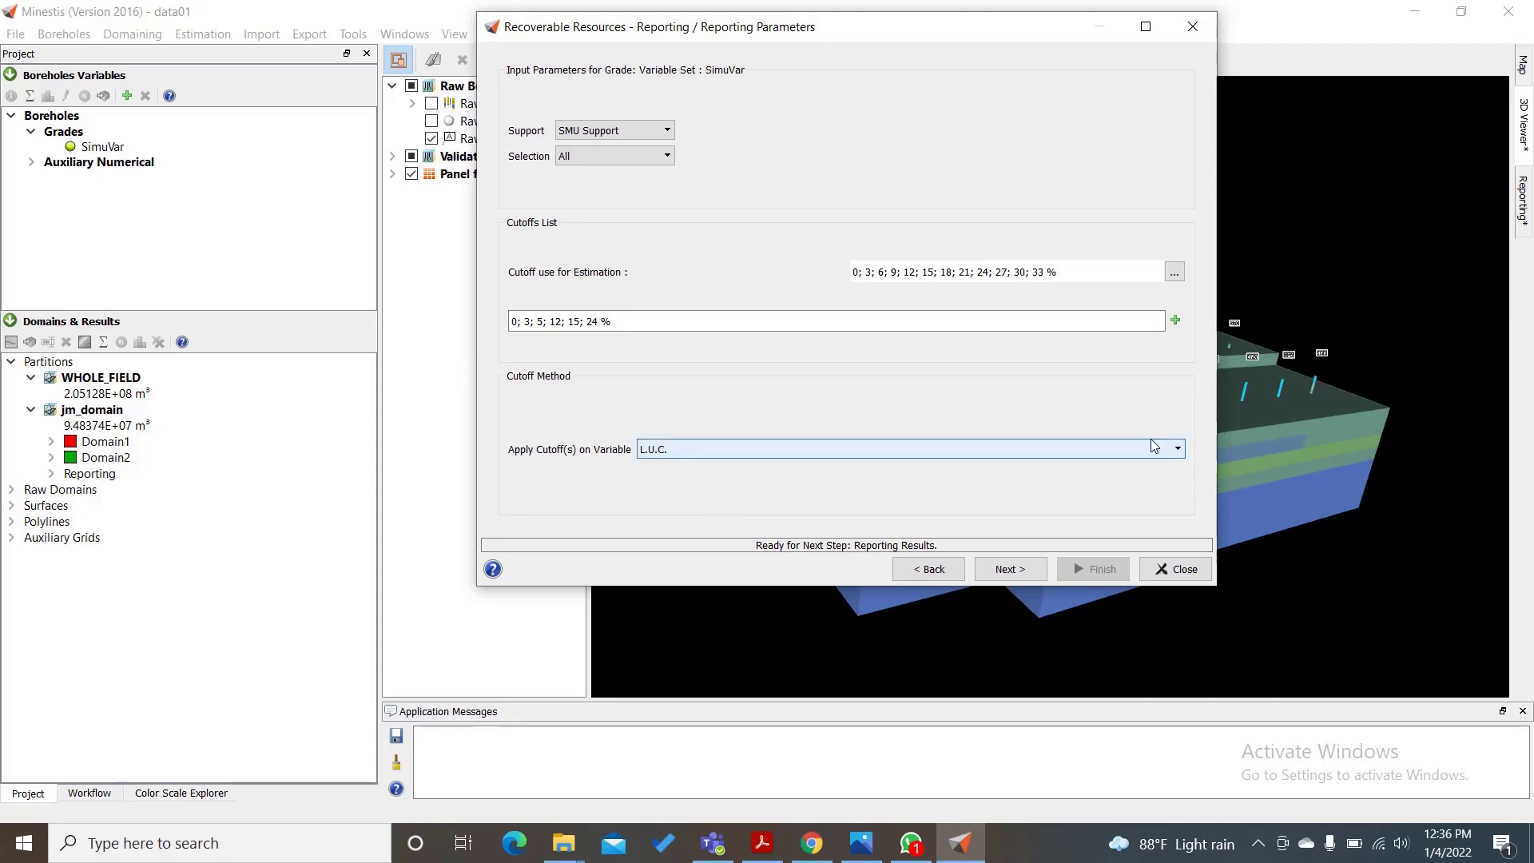
click(1180, 450)
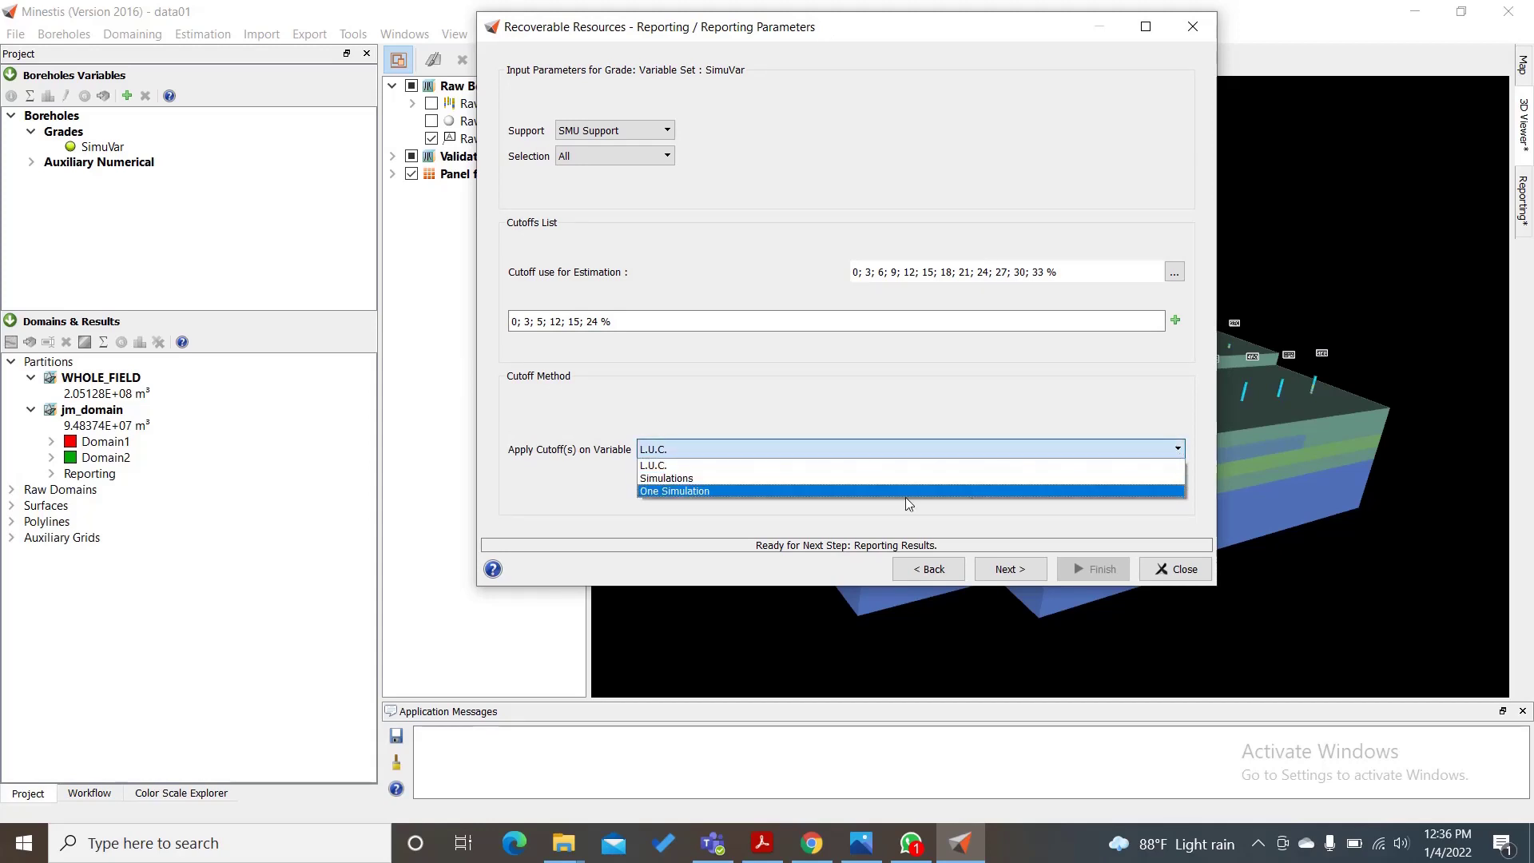
click(724, 465)
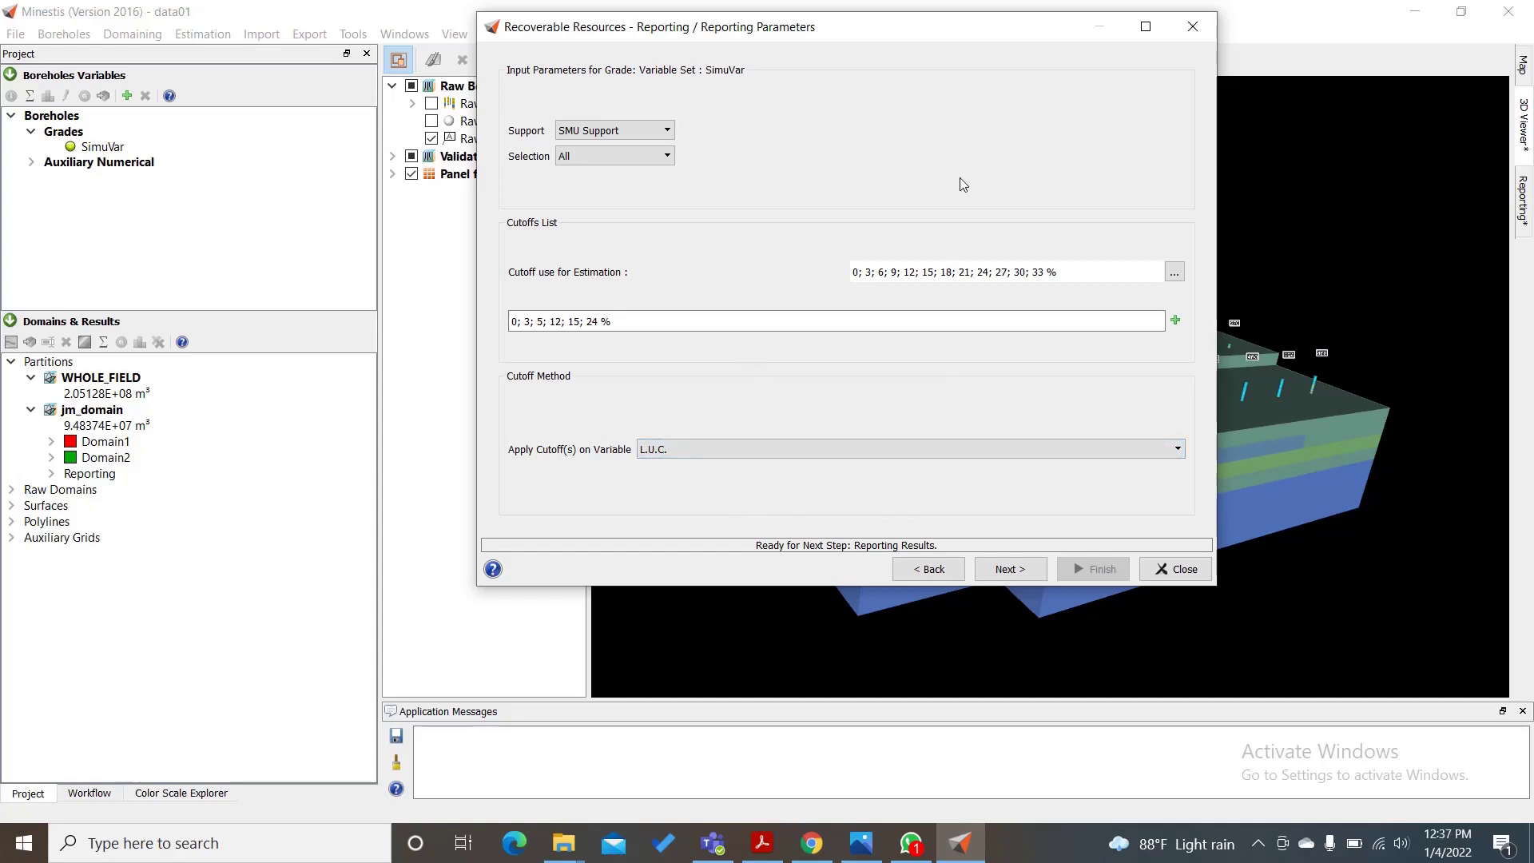
click(1014, 571)
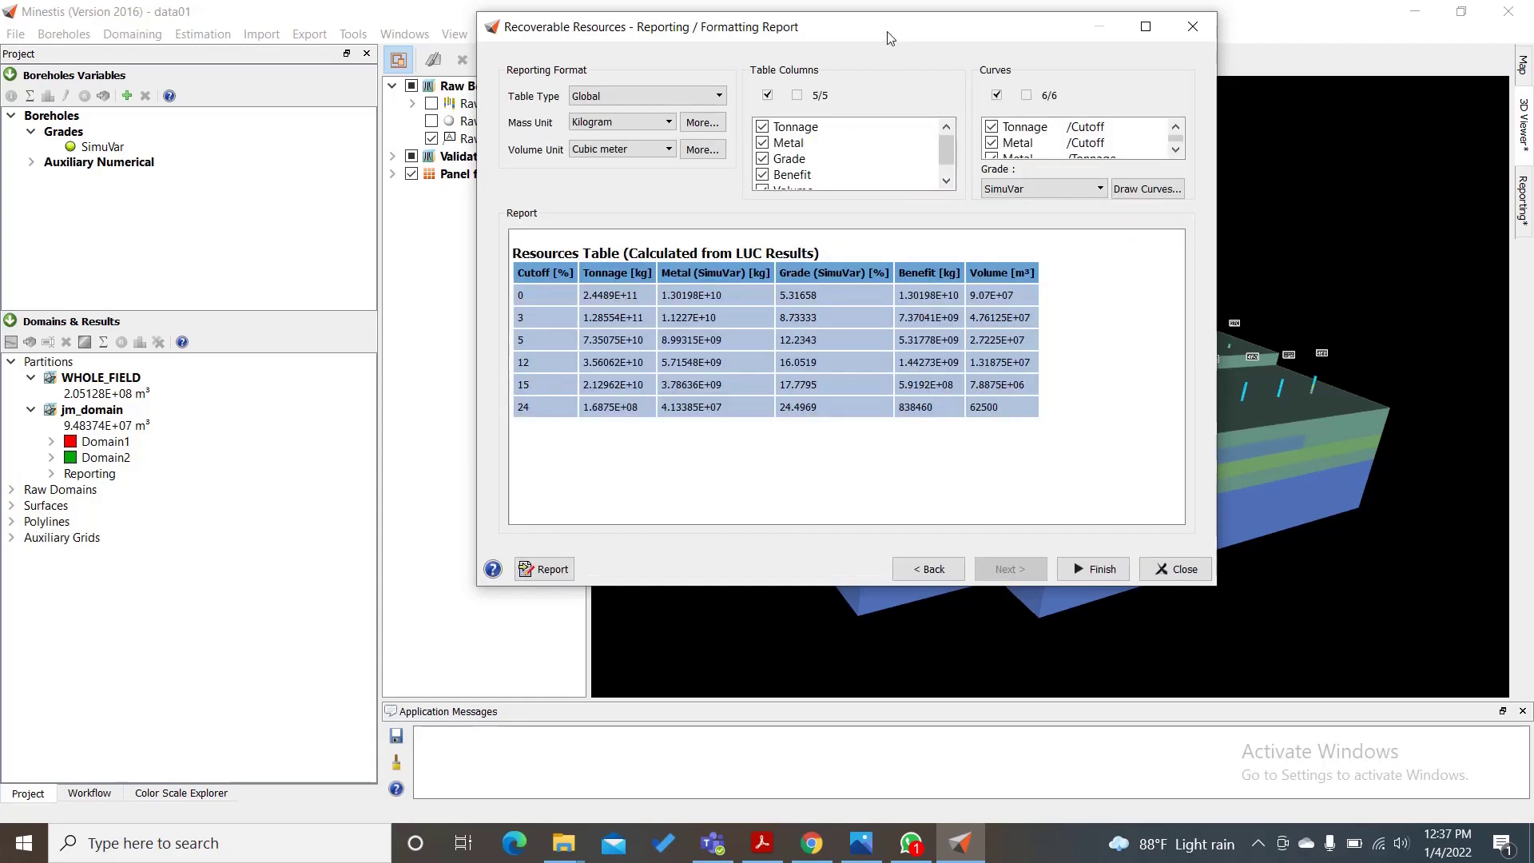
Set the resources table type to PerDomain and look through the rows for Domain1, Domain2 and All
drag(889, 38, 875, 103)
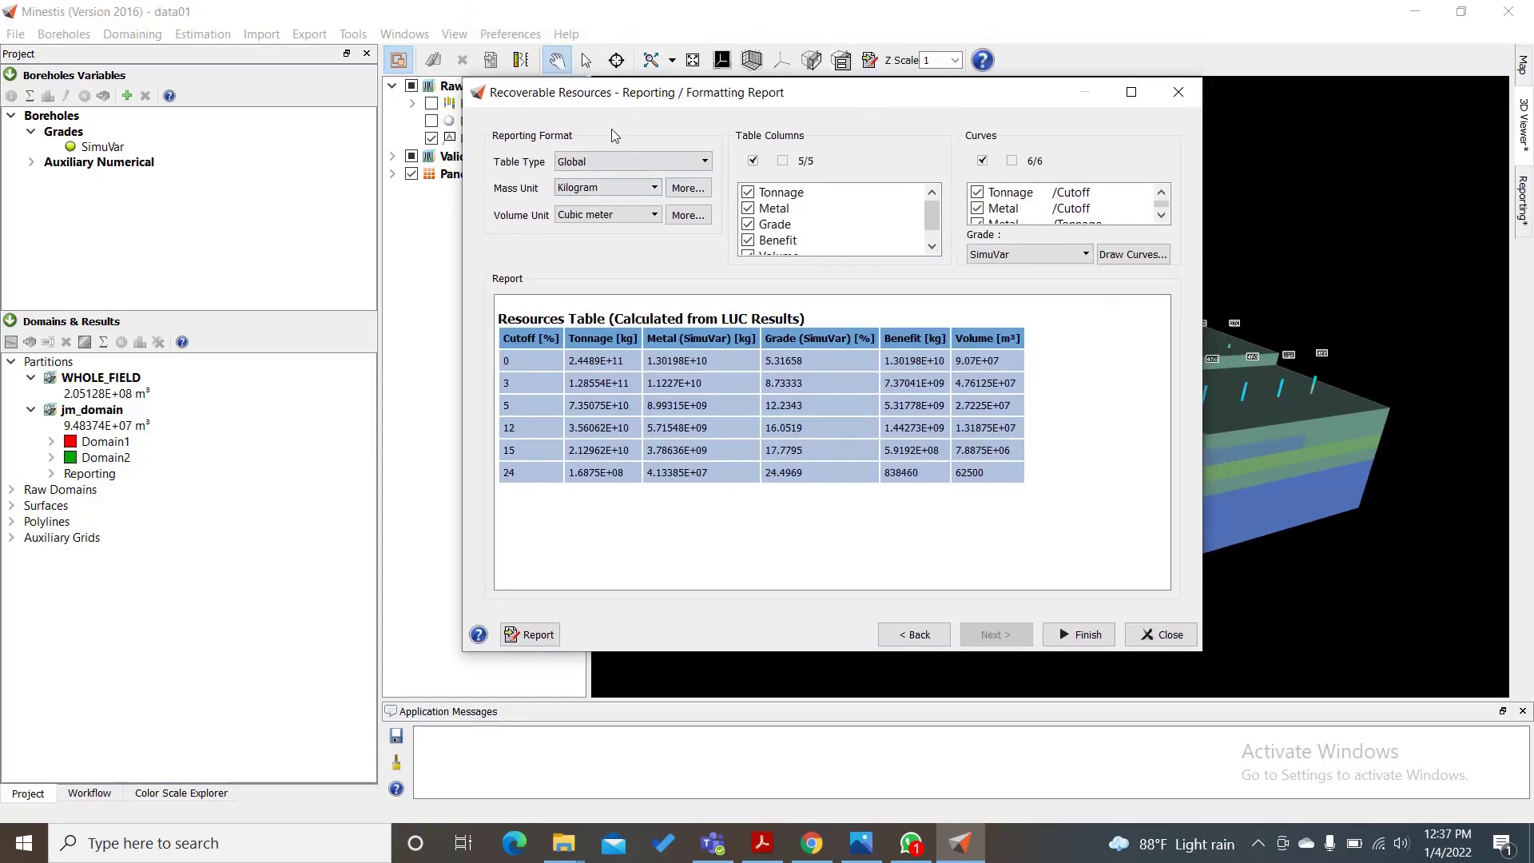
click(705, 161)
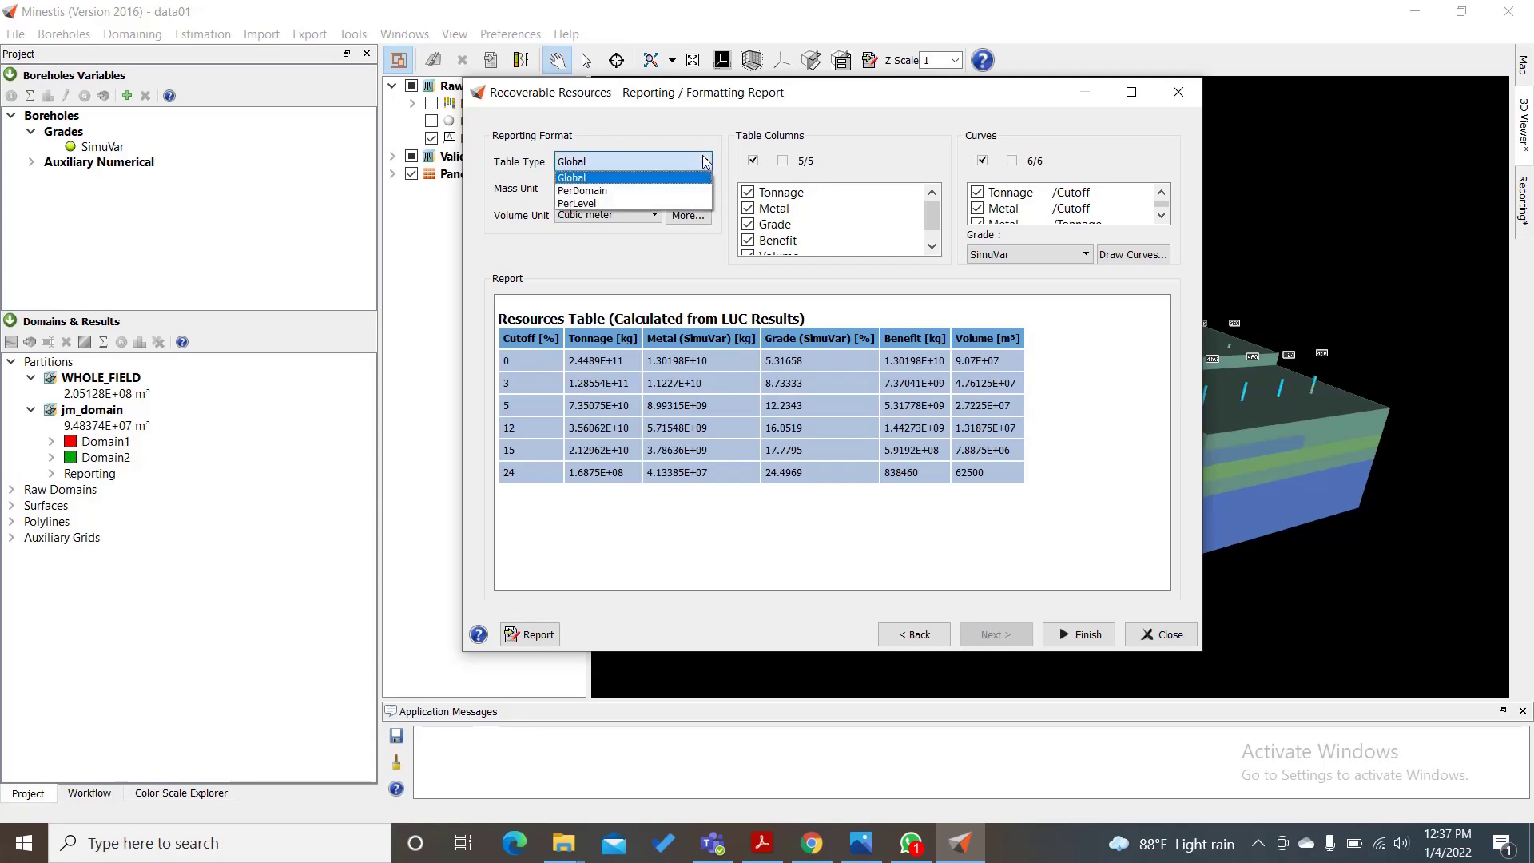
click(684, 190)
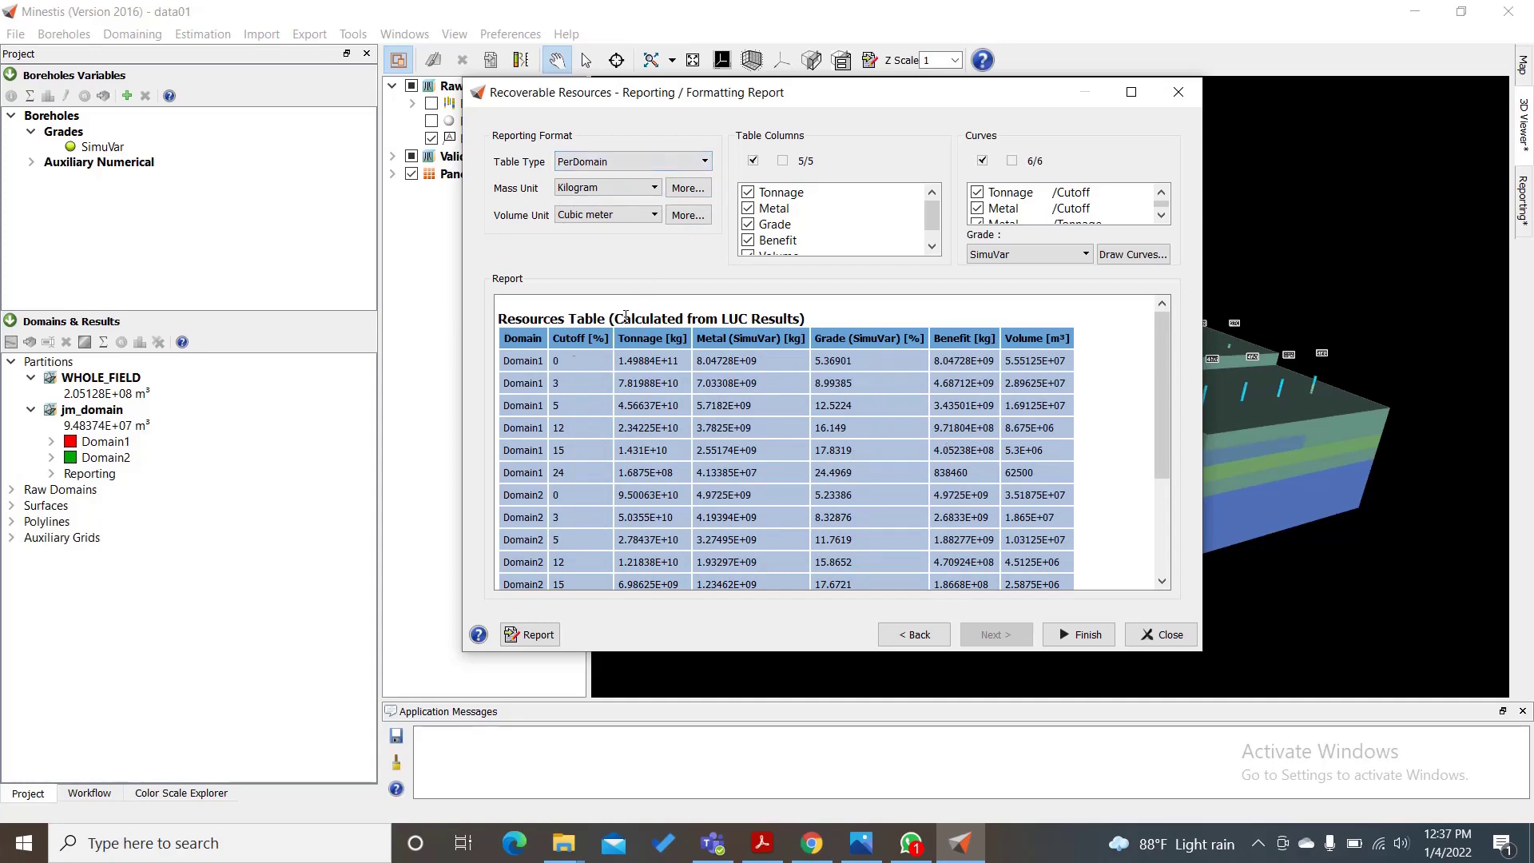
scroll(529, 518, down, 5)
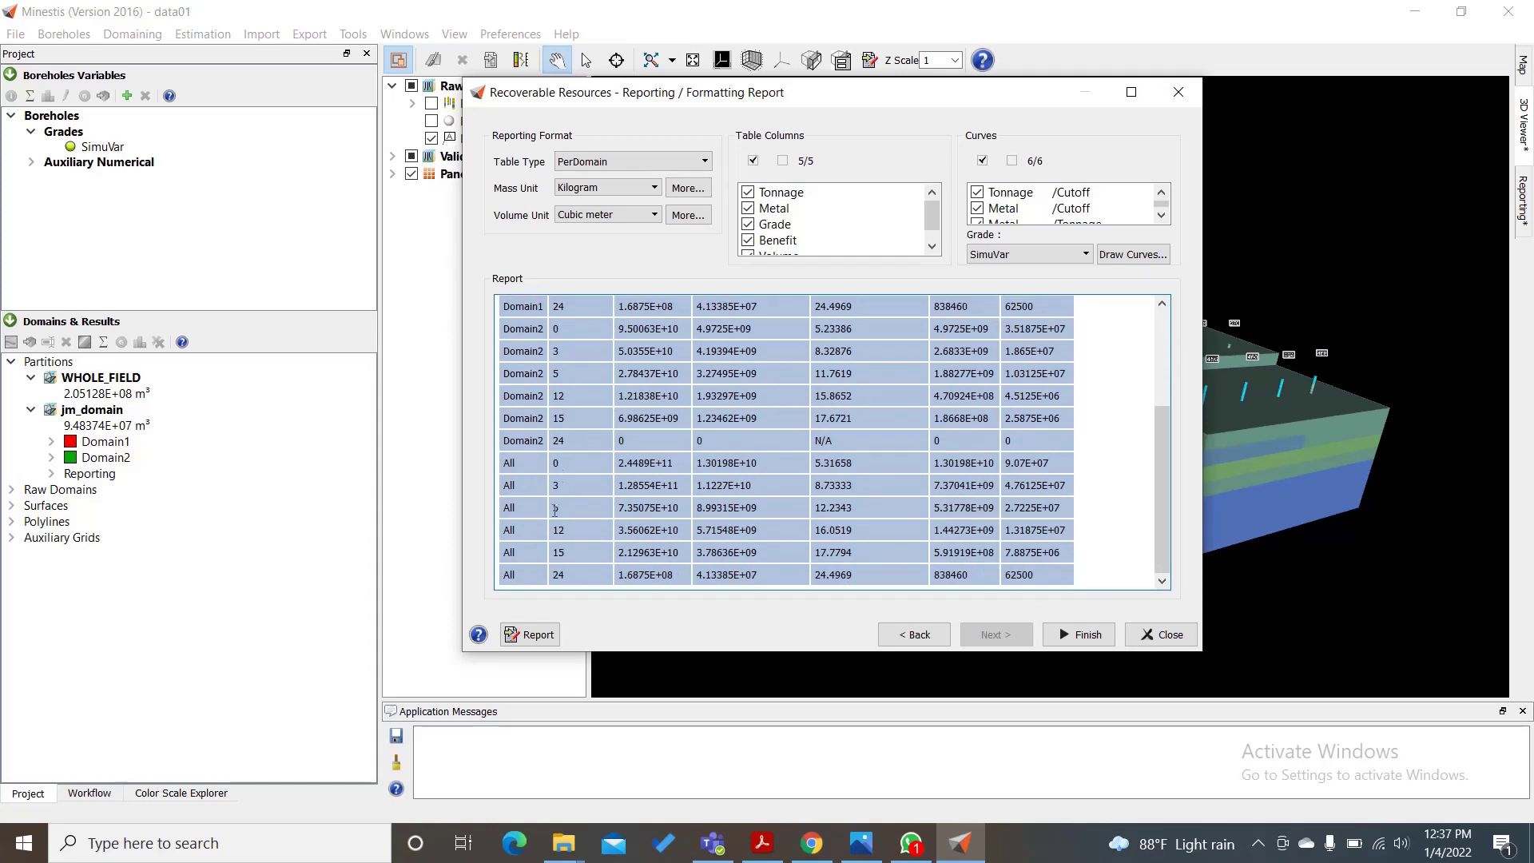
scroll(539, 496, up, 5)
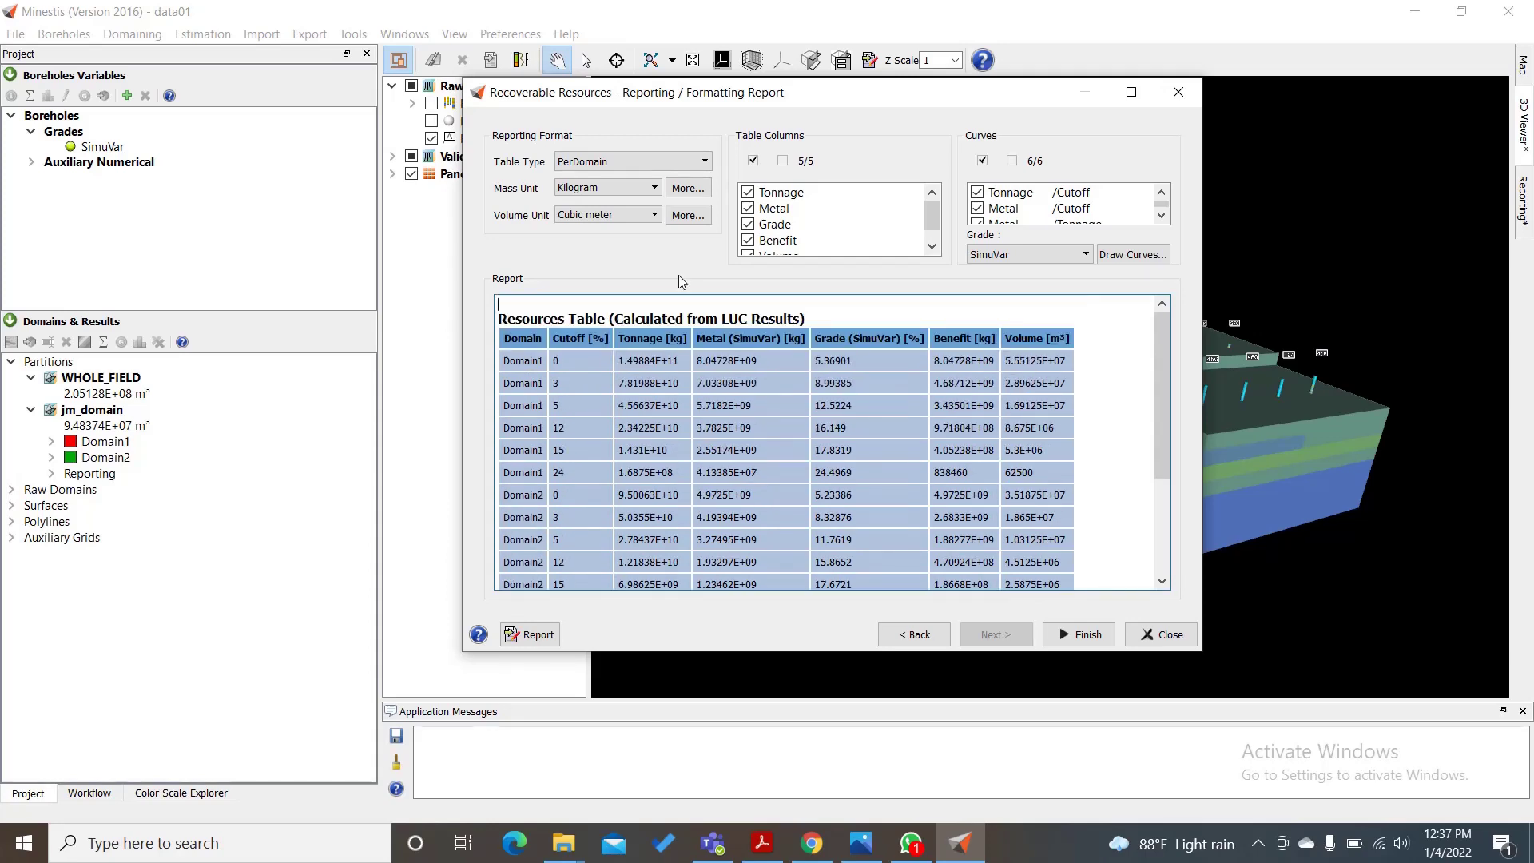
Check the available mass and volume units, keeping Kilogram and Cubic meter
click(655, 190)
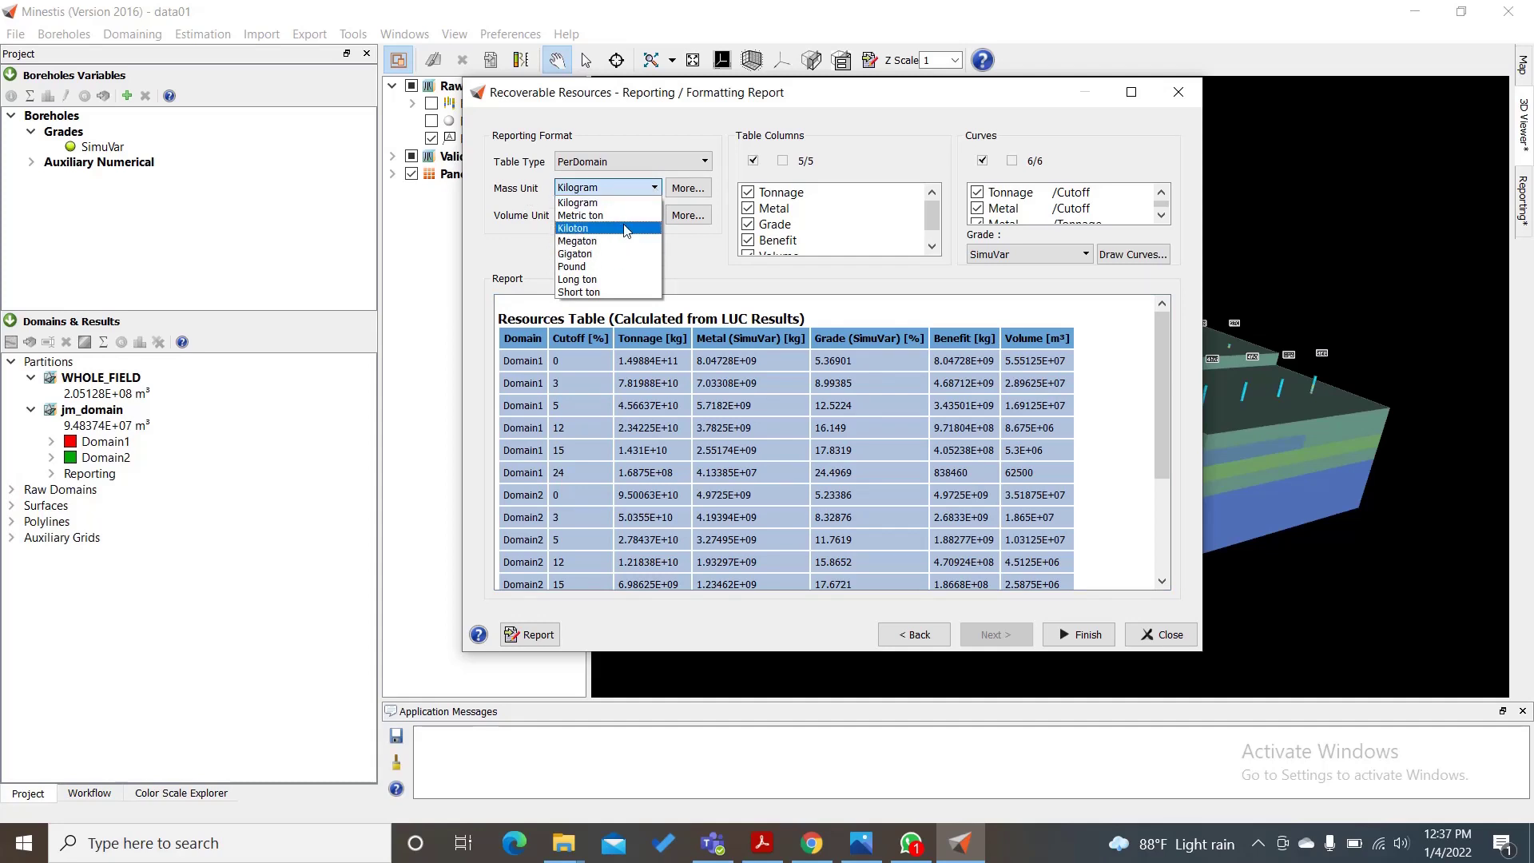
click(631, 203)
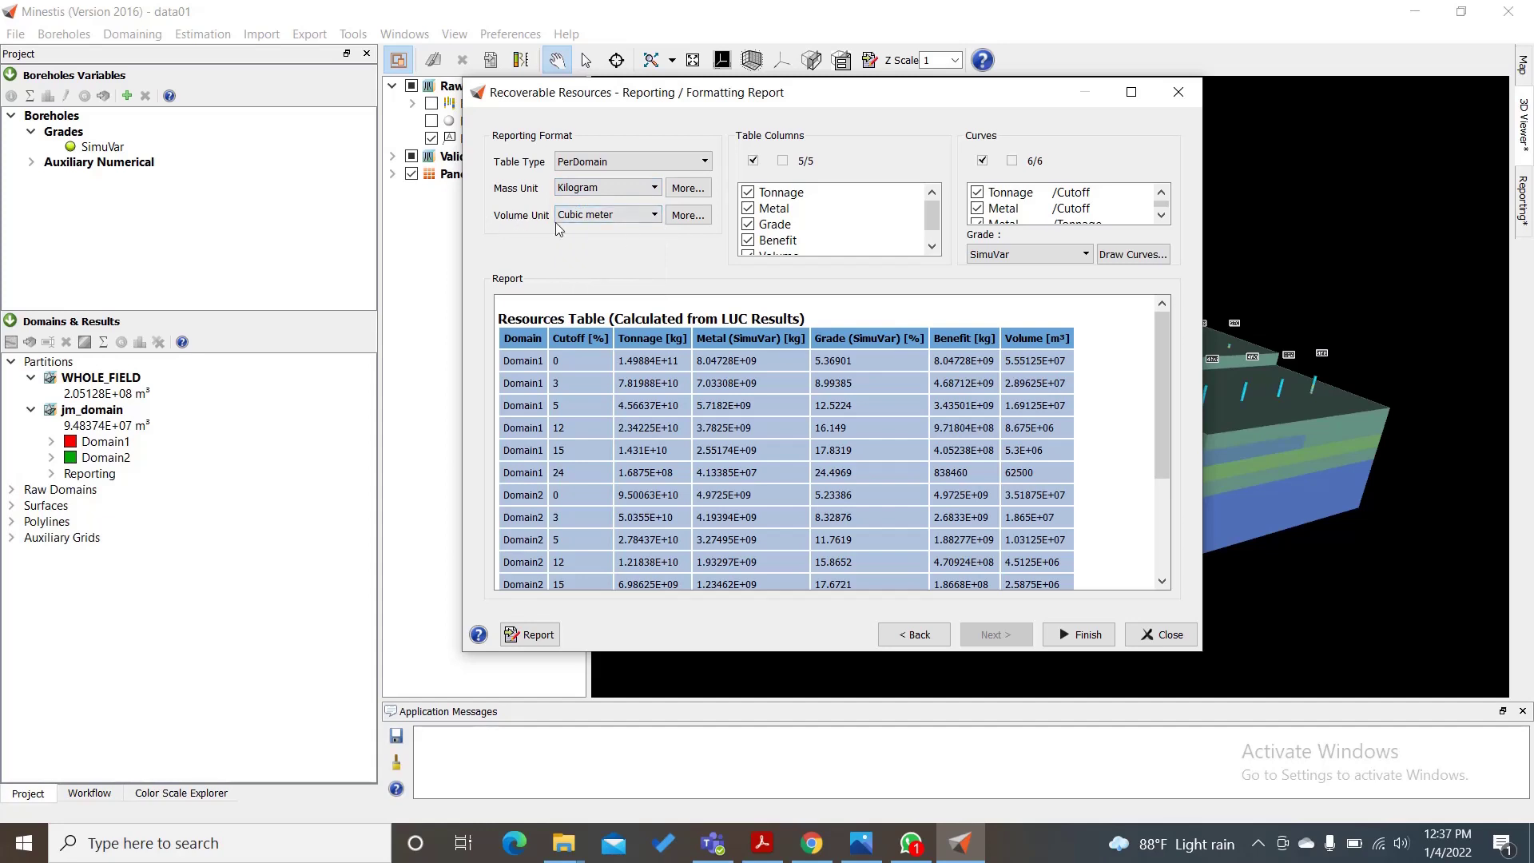
click(655, 214)
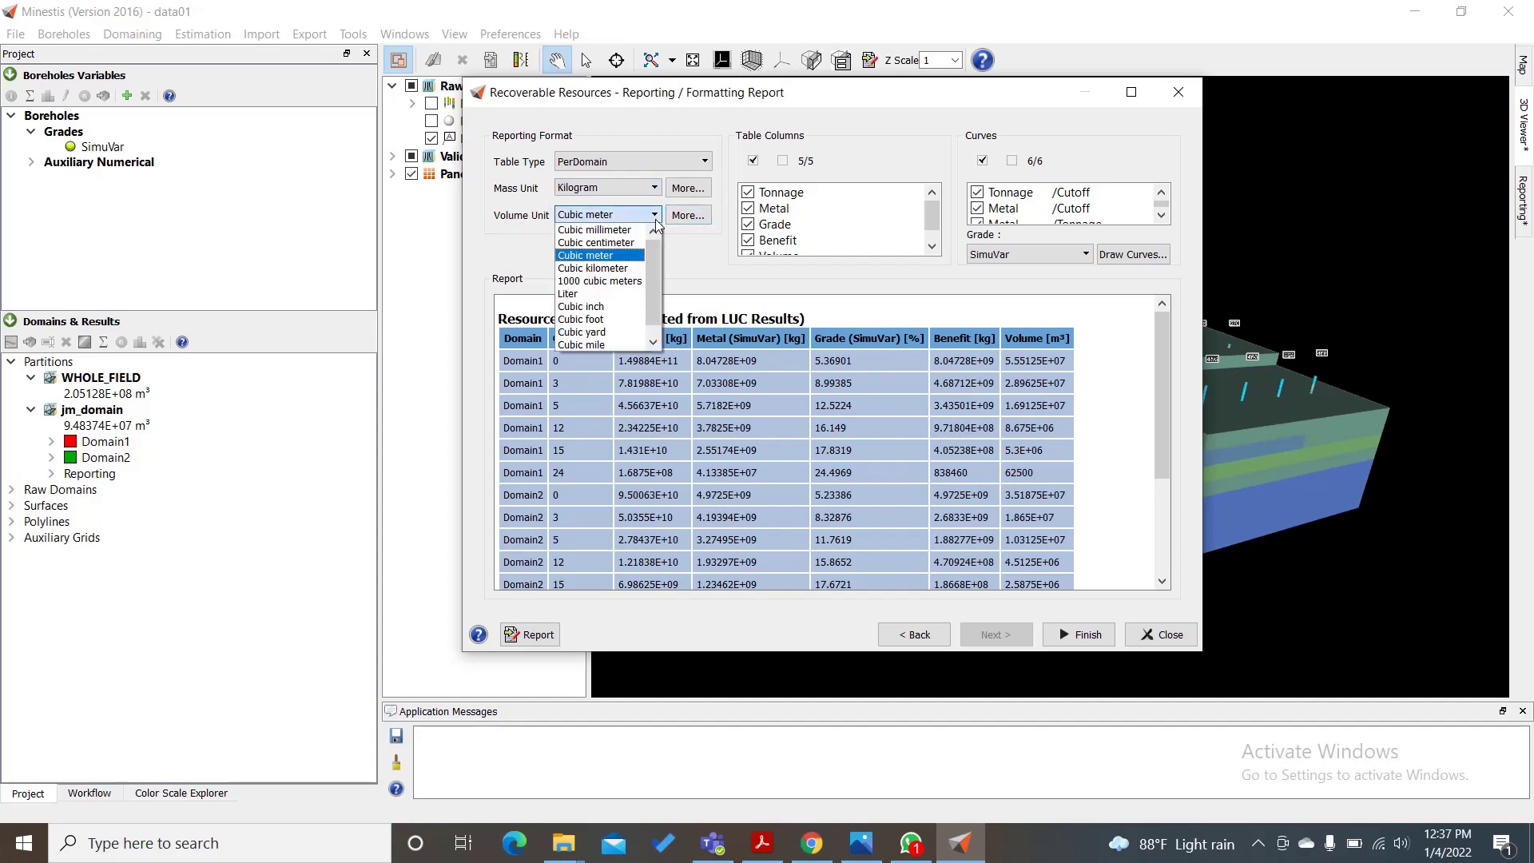
click(657, 225)
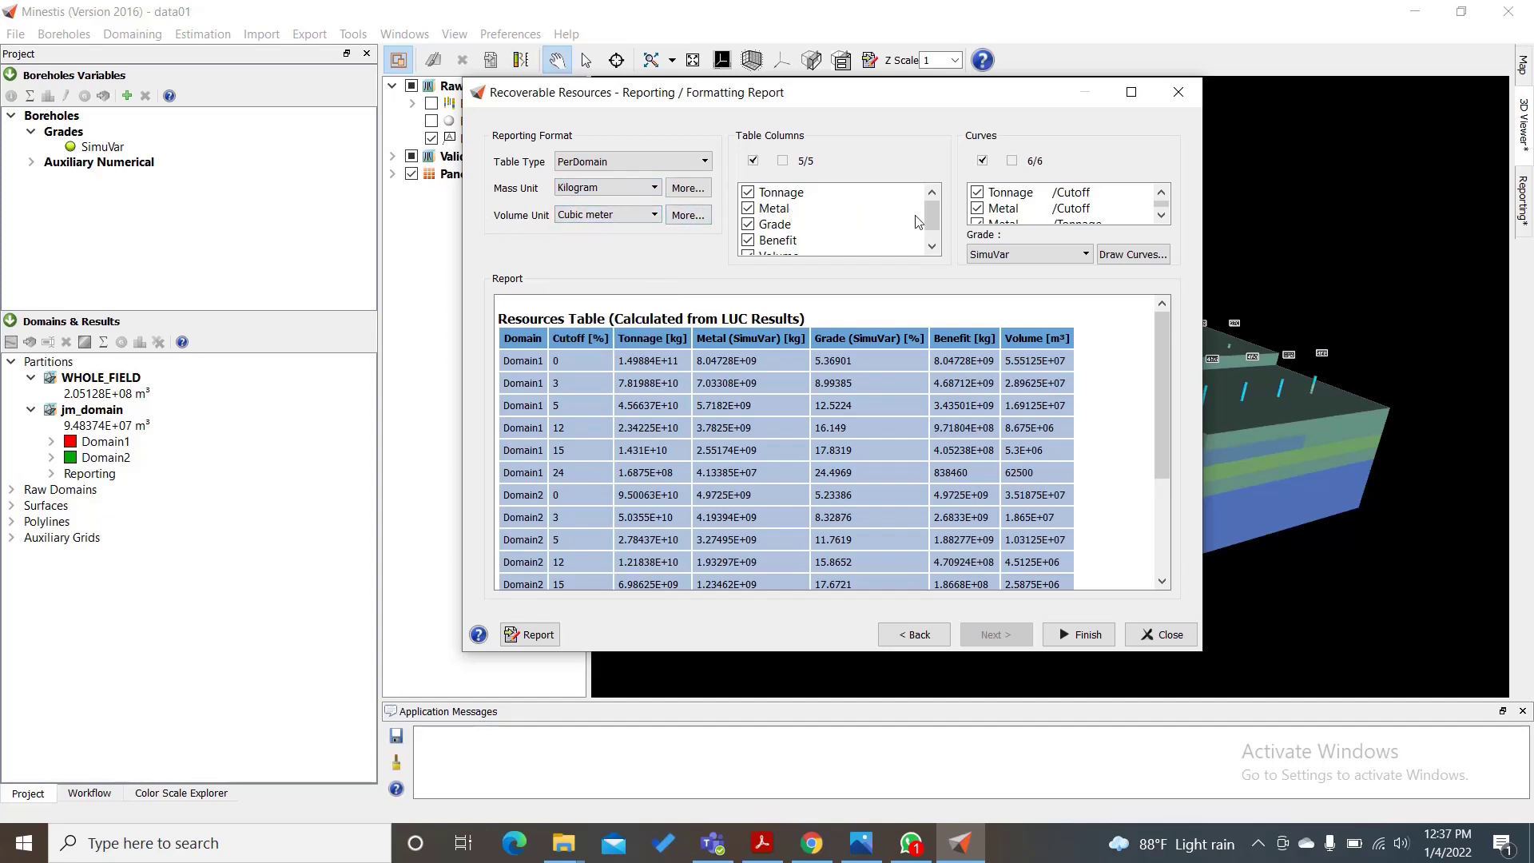
Review the table columns, the available curves and the grade choice, keeping all columns and curves enabled for SimuVar
mouse_move(932, 209)
mouse_down()
mouse_move(932, 226)
mouse_move(930, 212)
mouse_up()
drag(932, 214, 932, 224)
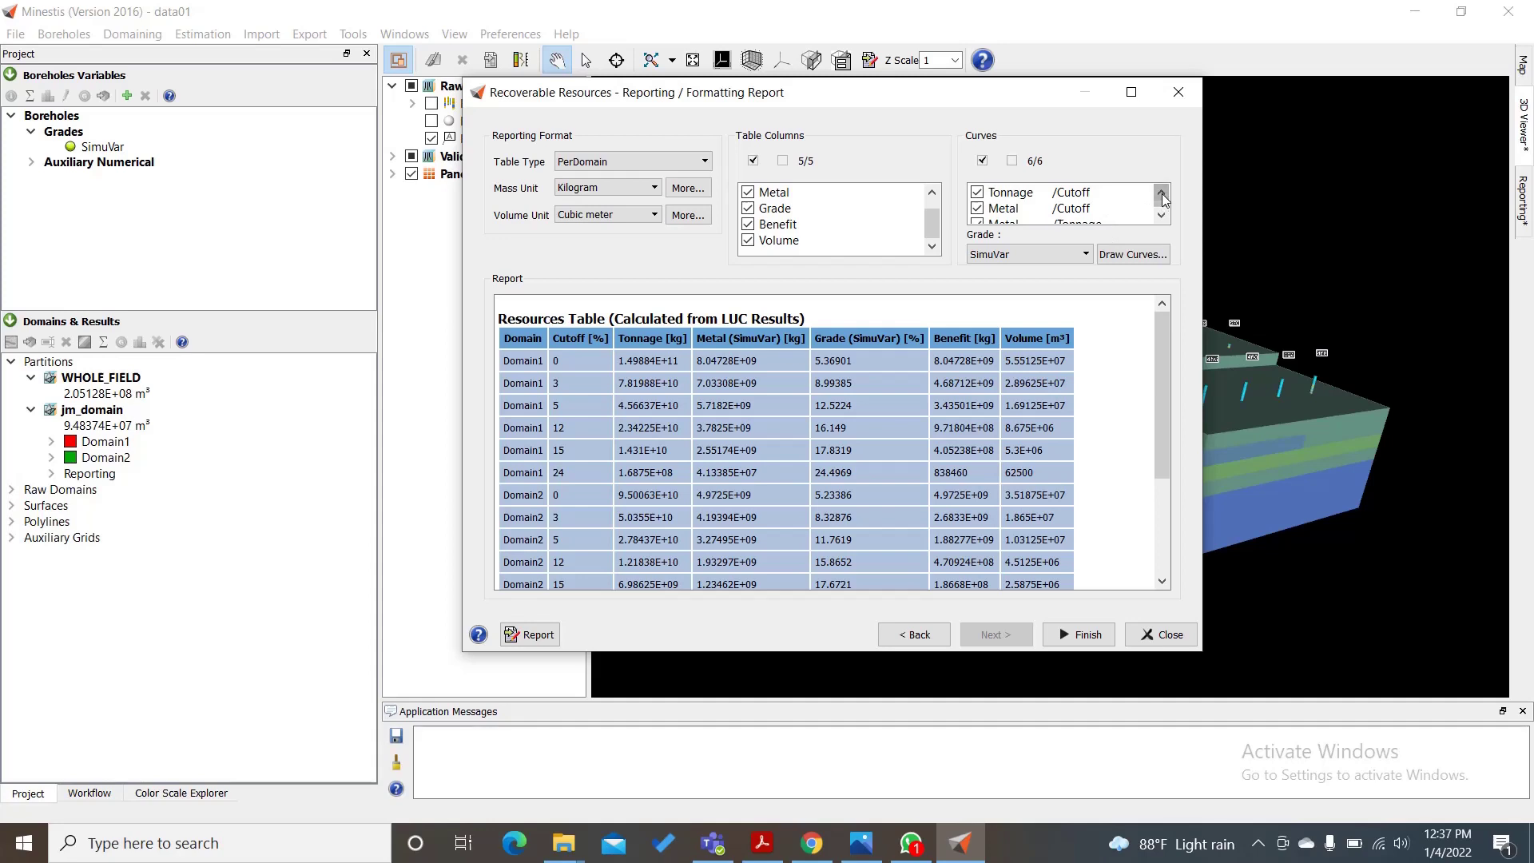
scroll(1164, 200, down, 3)
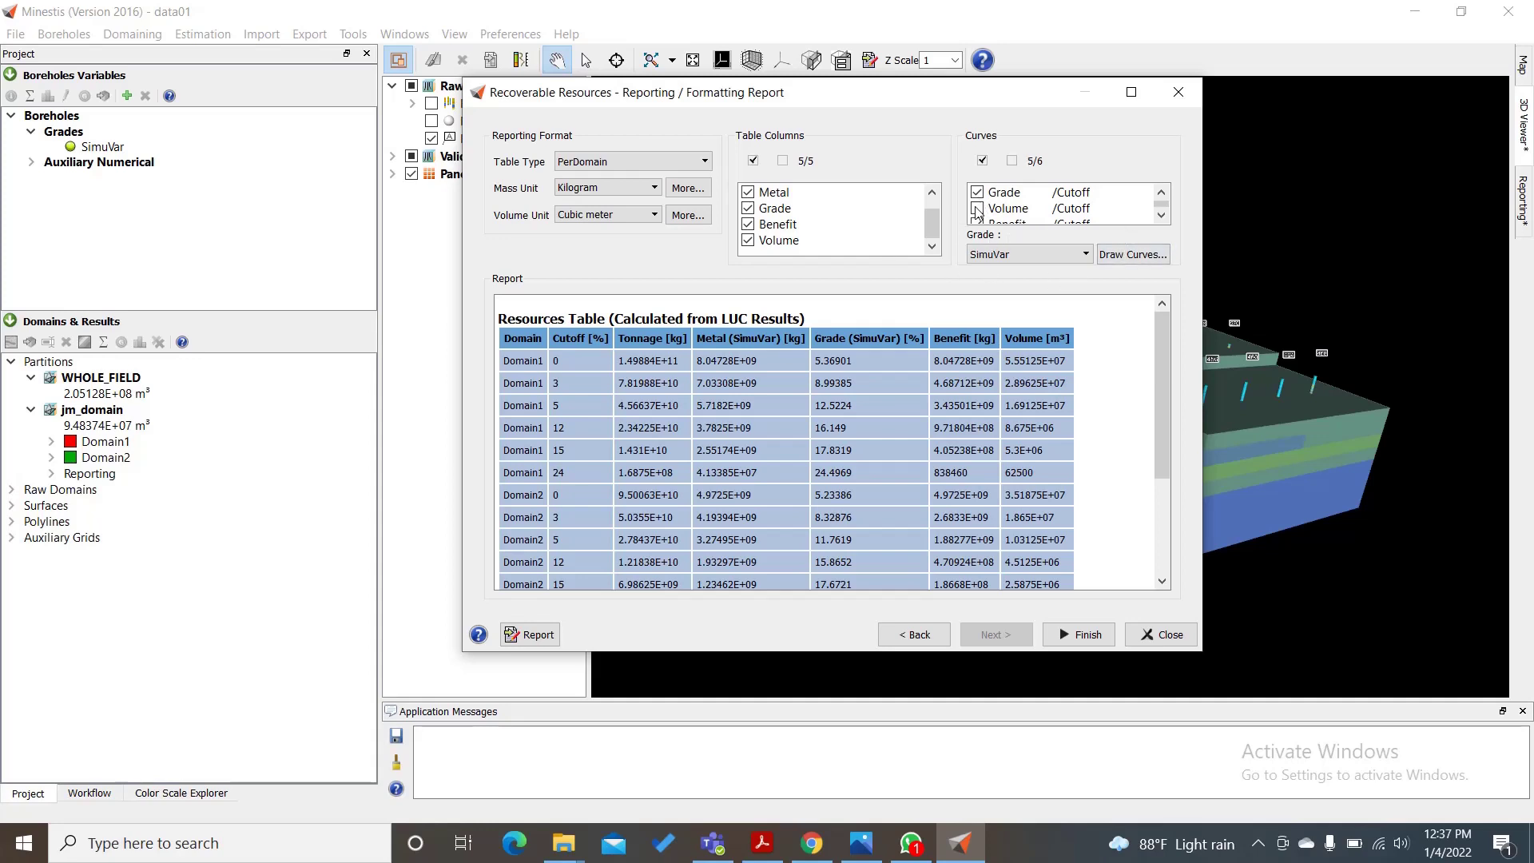
click(1161, 215)
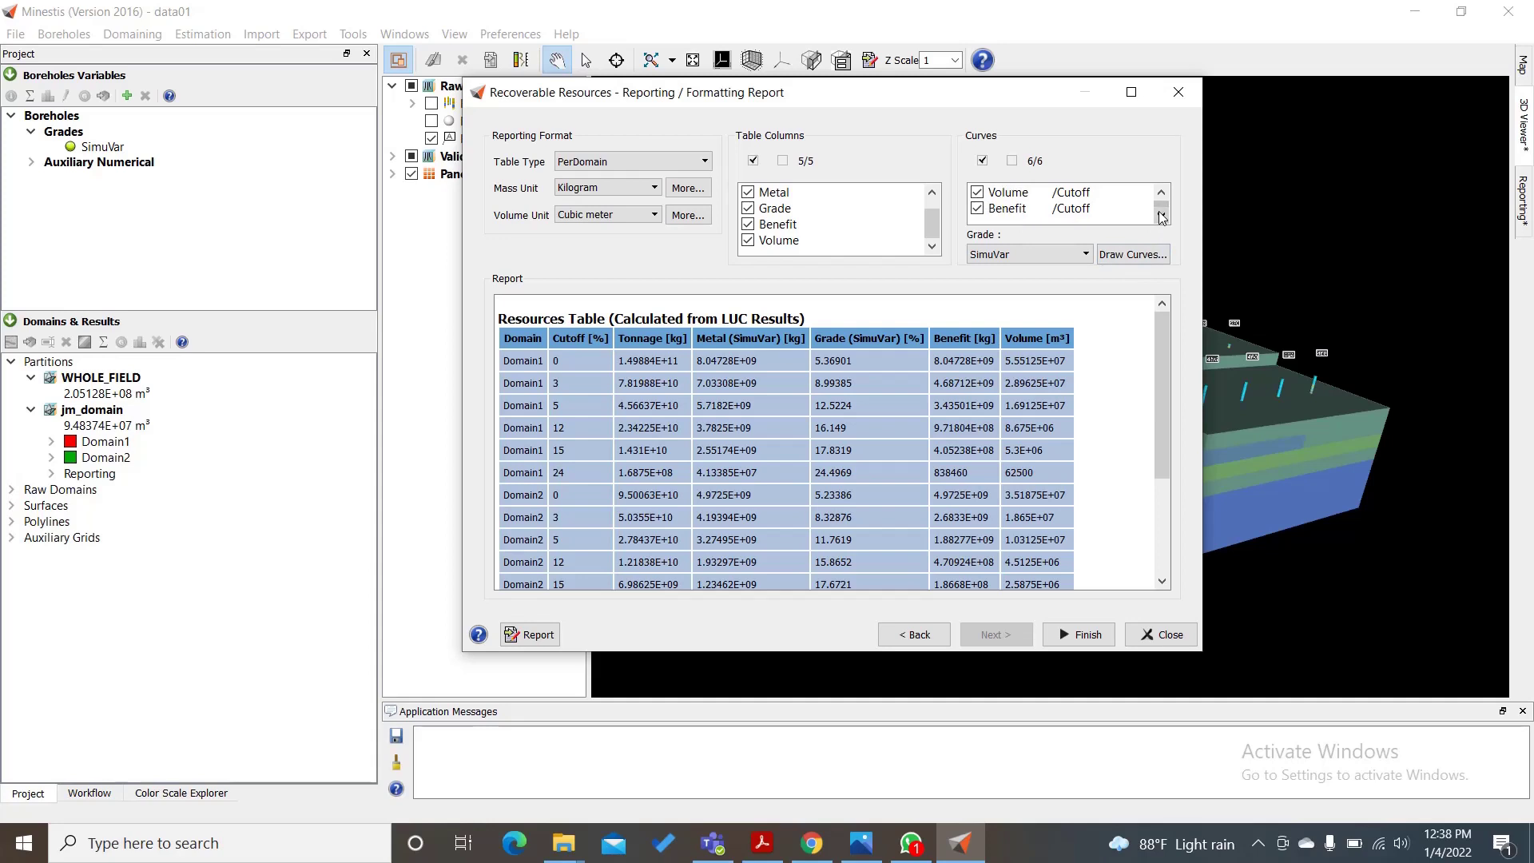
click(1161, 194)
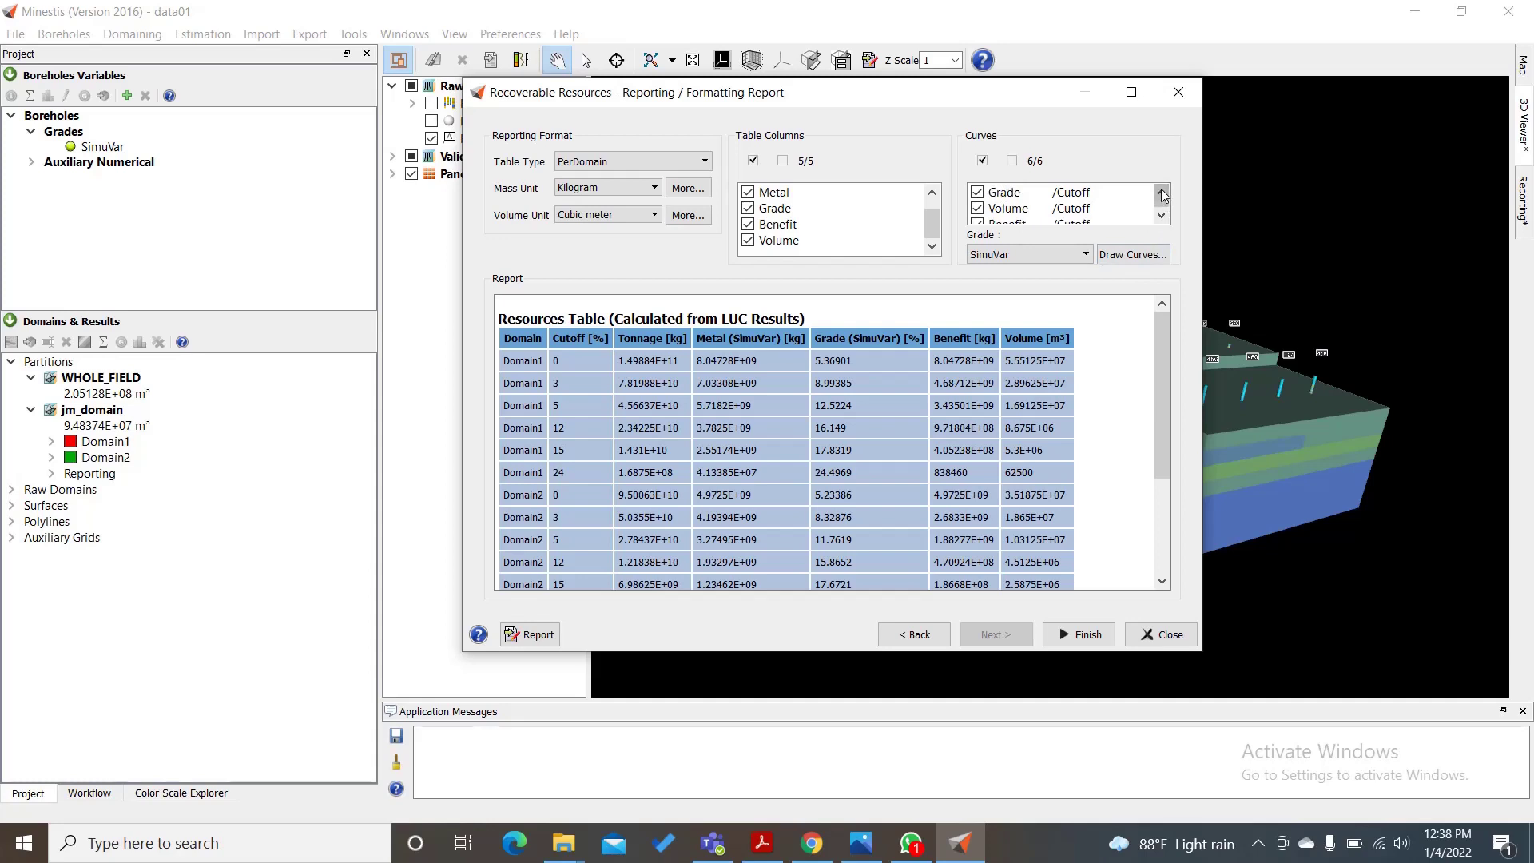
click(1088, 255)
click(1090, 257)
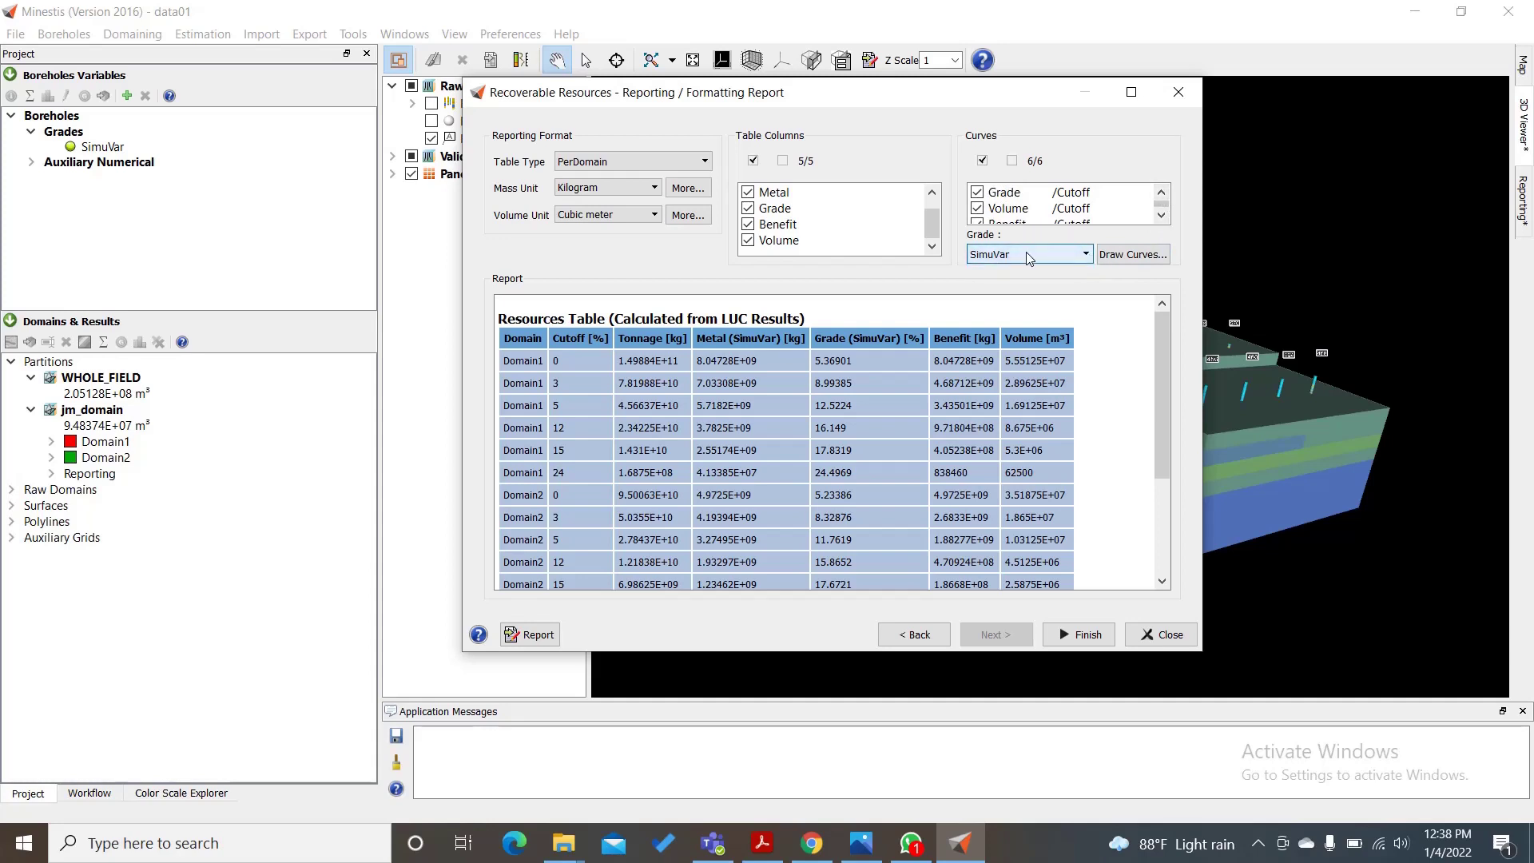
Finish the recoverable resources reporting for SimuVar
drag(1025, 94, 1029, 61)
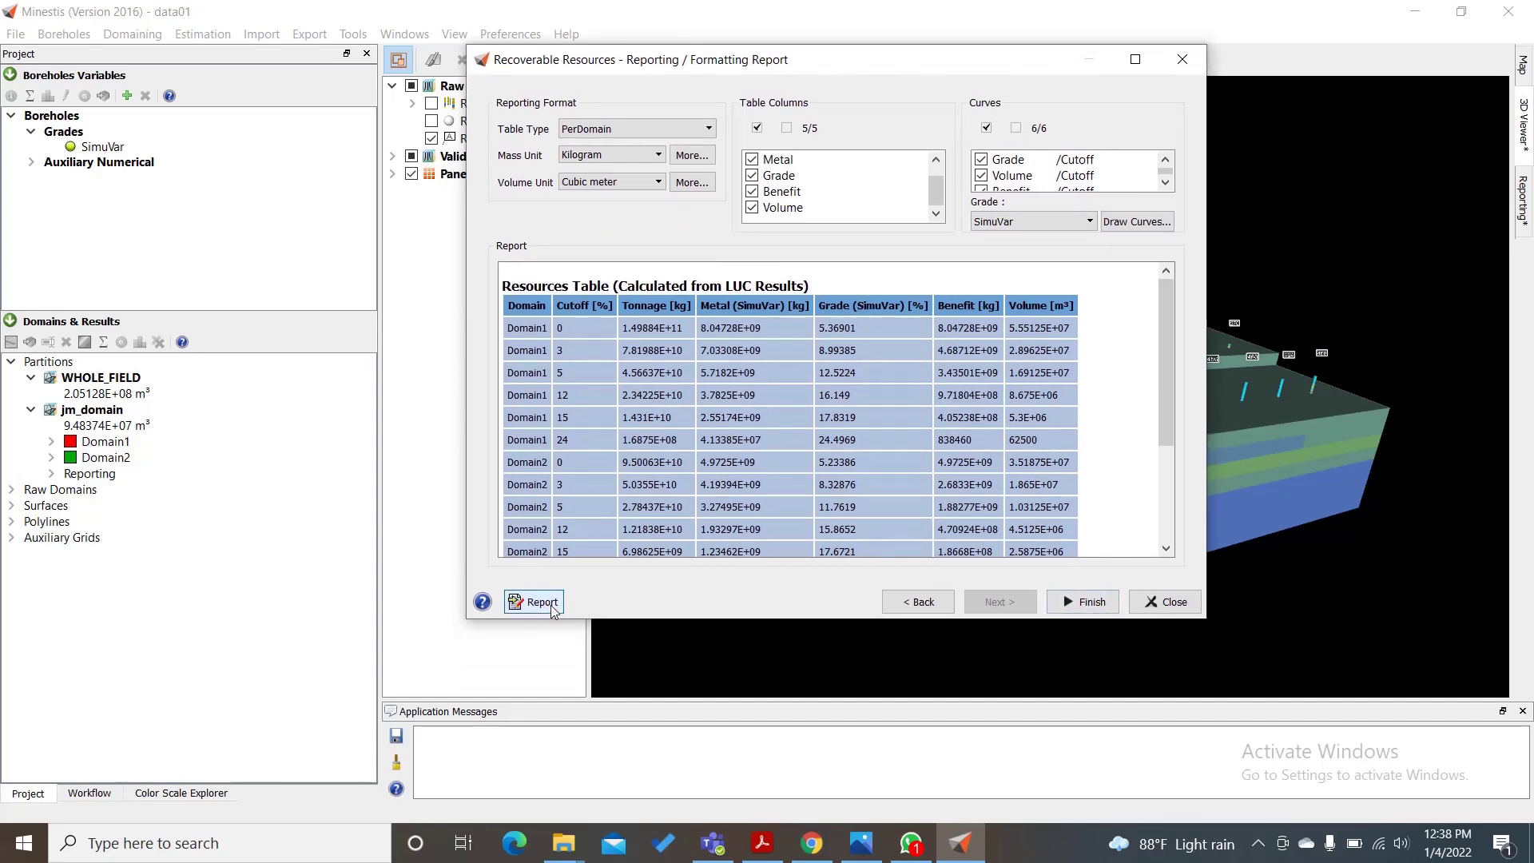
click(1086, 601)
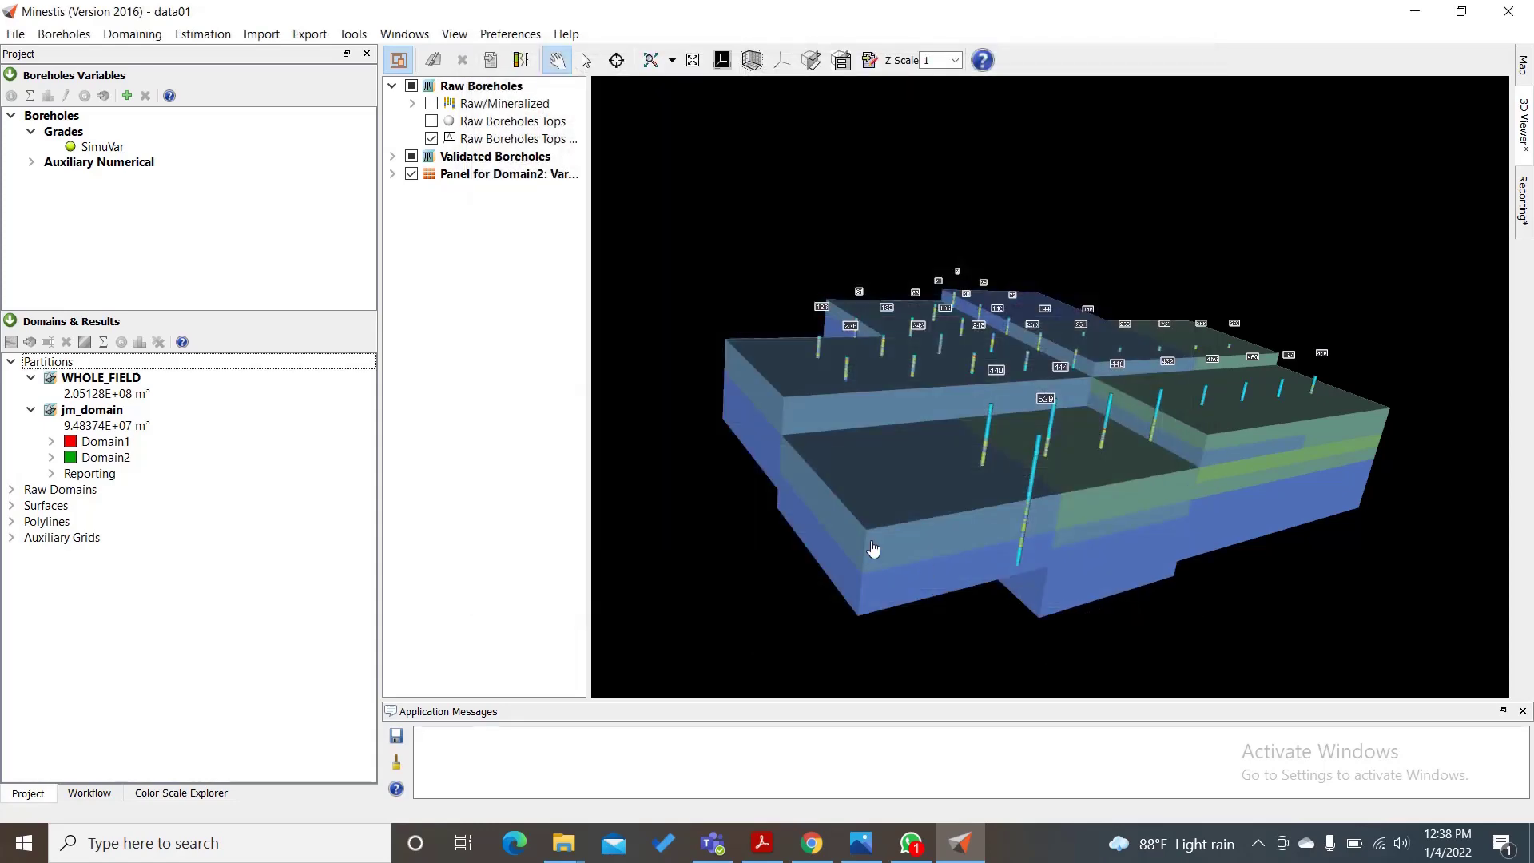
Expand the Reporting results of jm_domain down to the contents of Variable Set : SimuVar
drag(910, 502, 1050, 453)
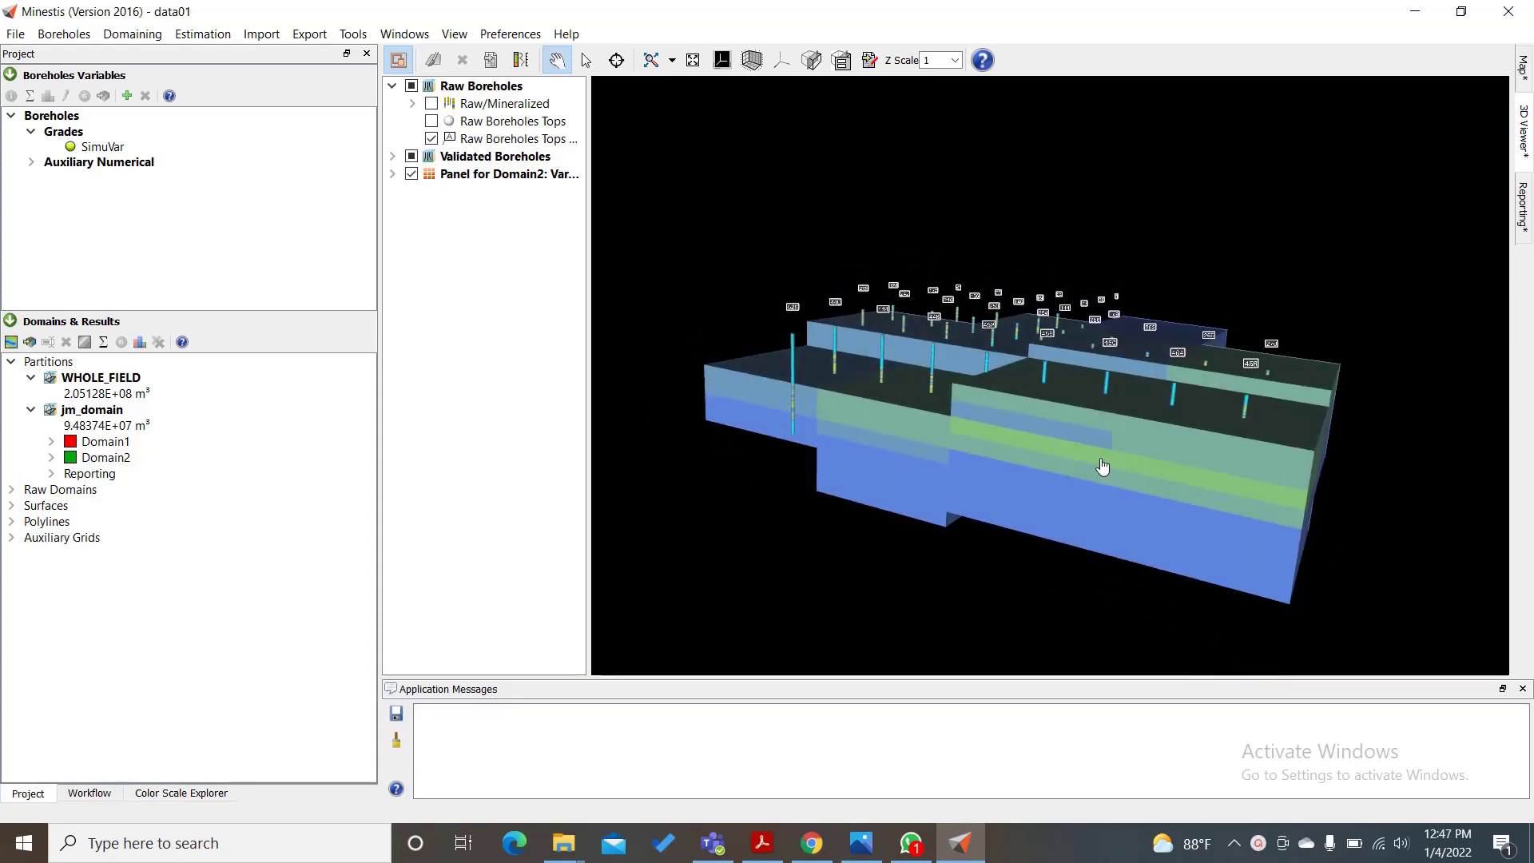
drag(1051, 476, 1021, 417)
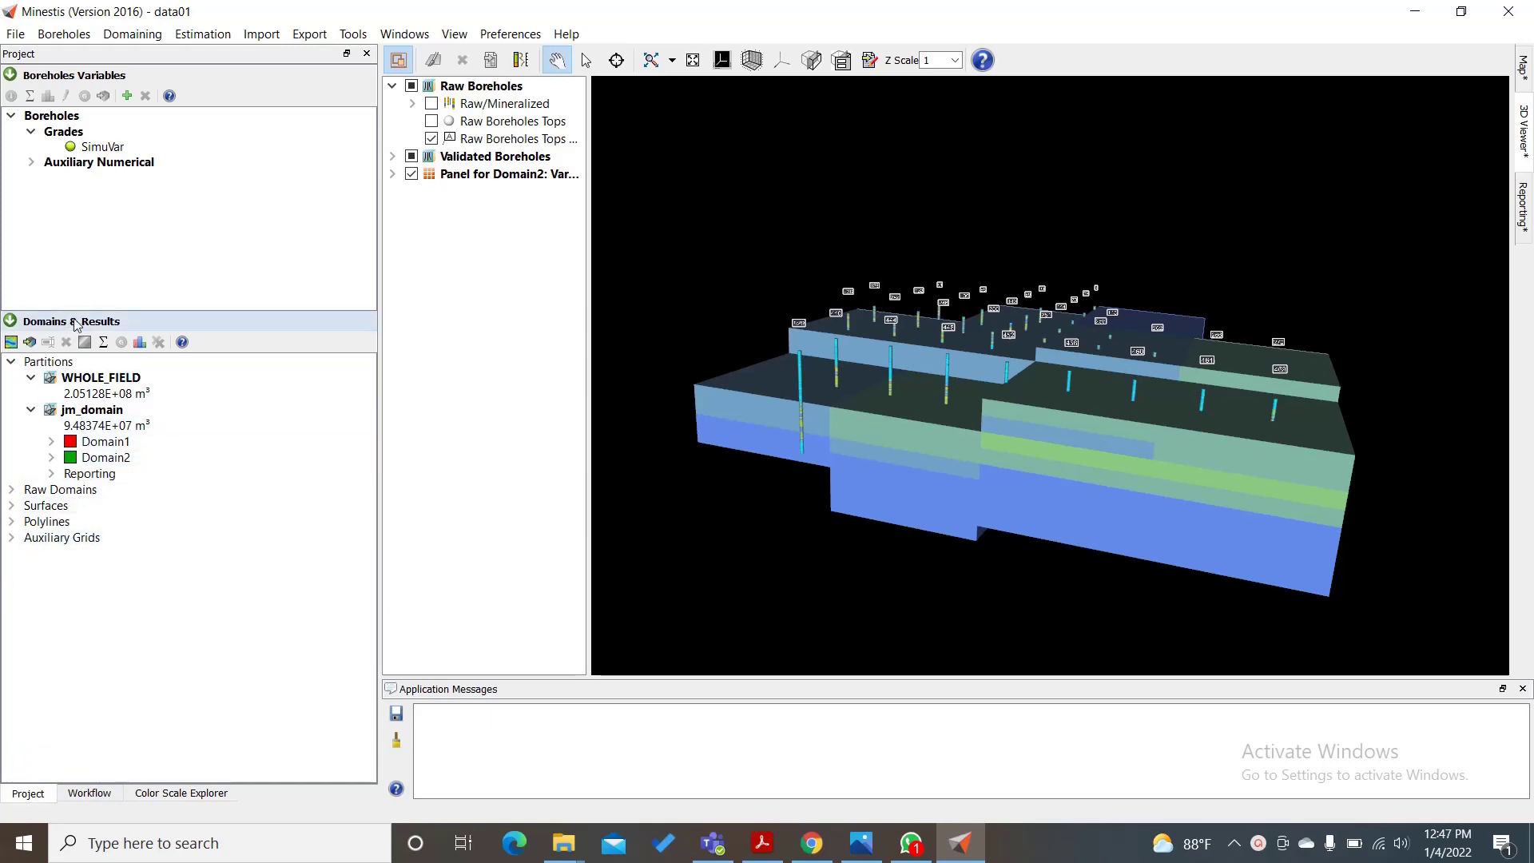
click(51, 474)
click(72, 489)
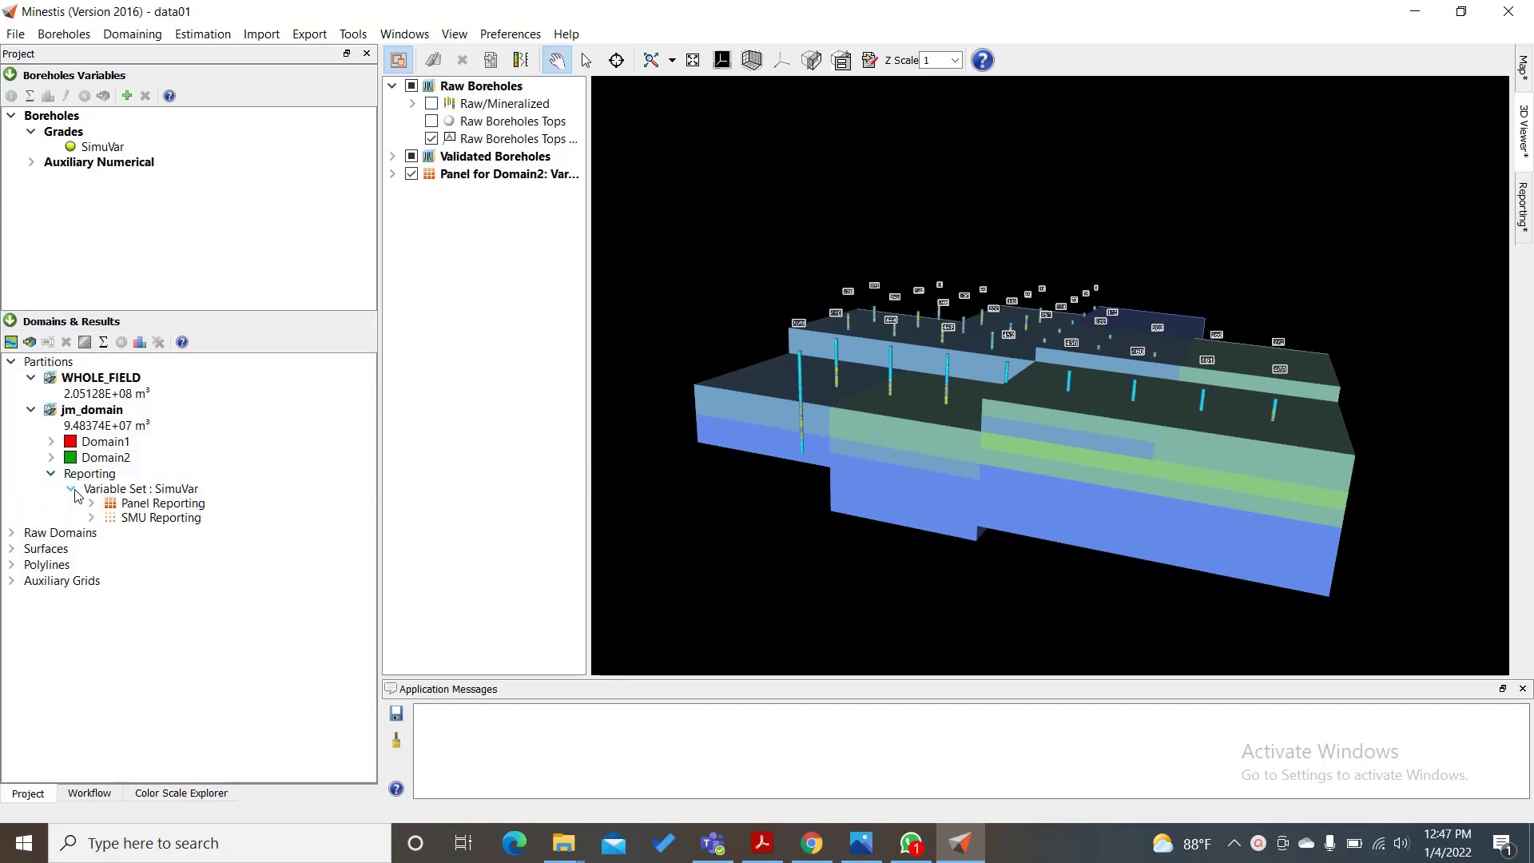
Display the Panel Reporting grade variable M(Cutoff = 9 %) in the 3D viewer
click(92, 503)
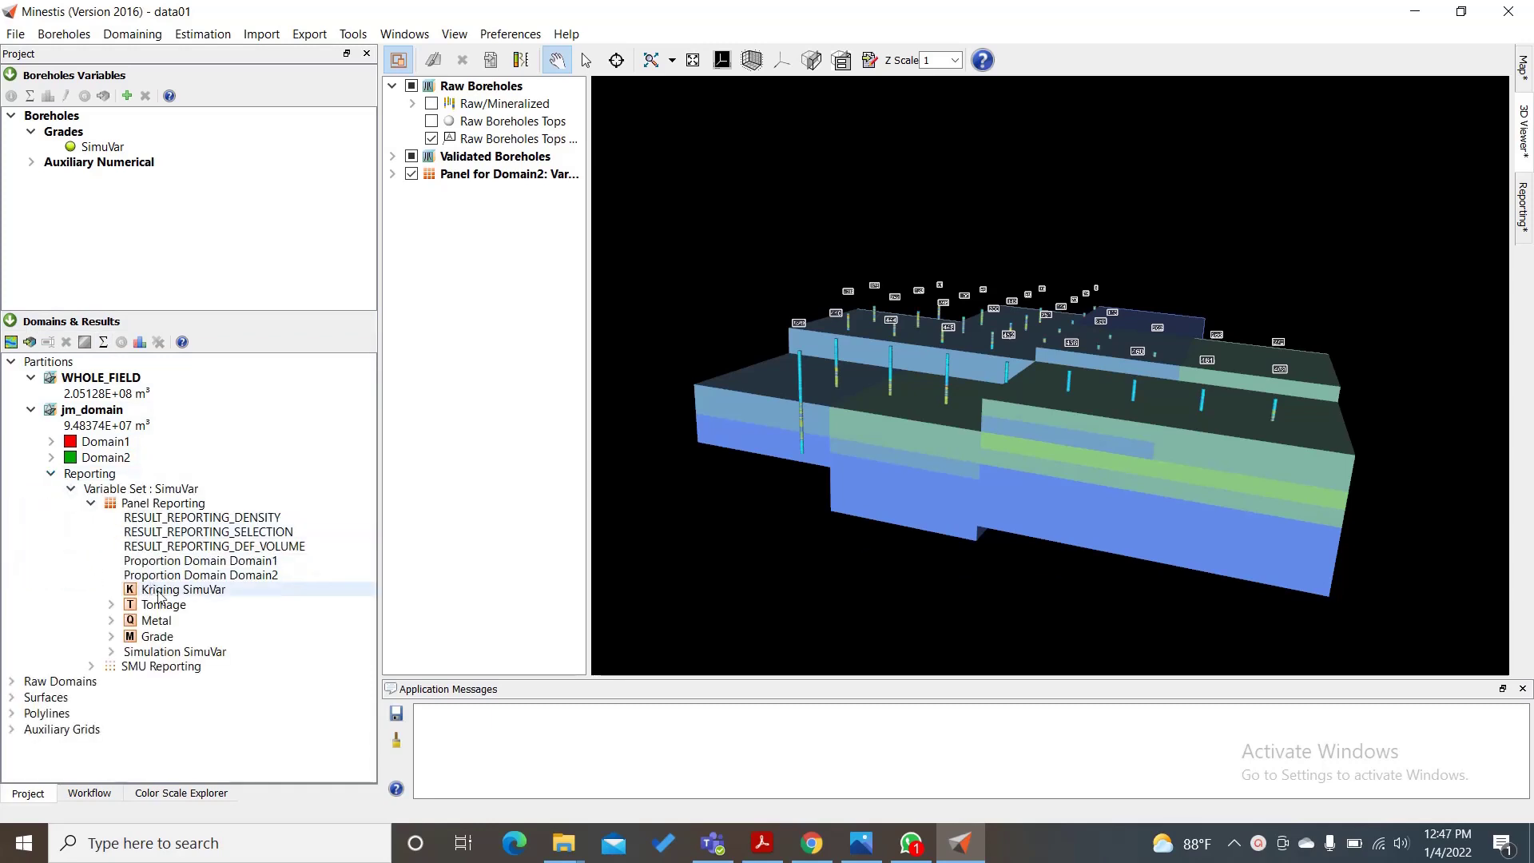
click(111, 636)
click(187, 667)
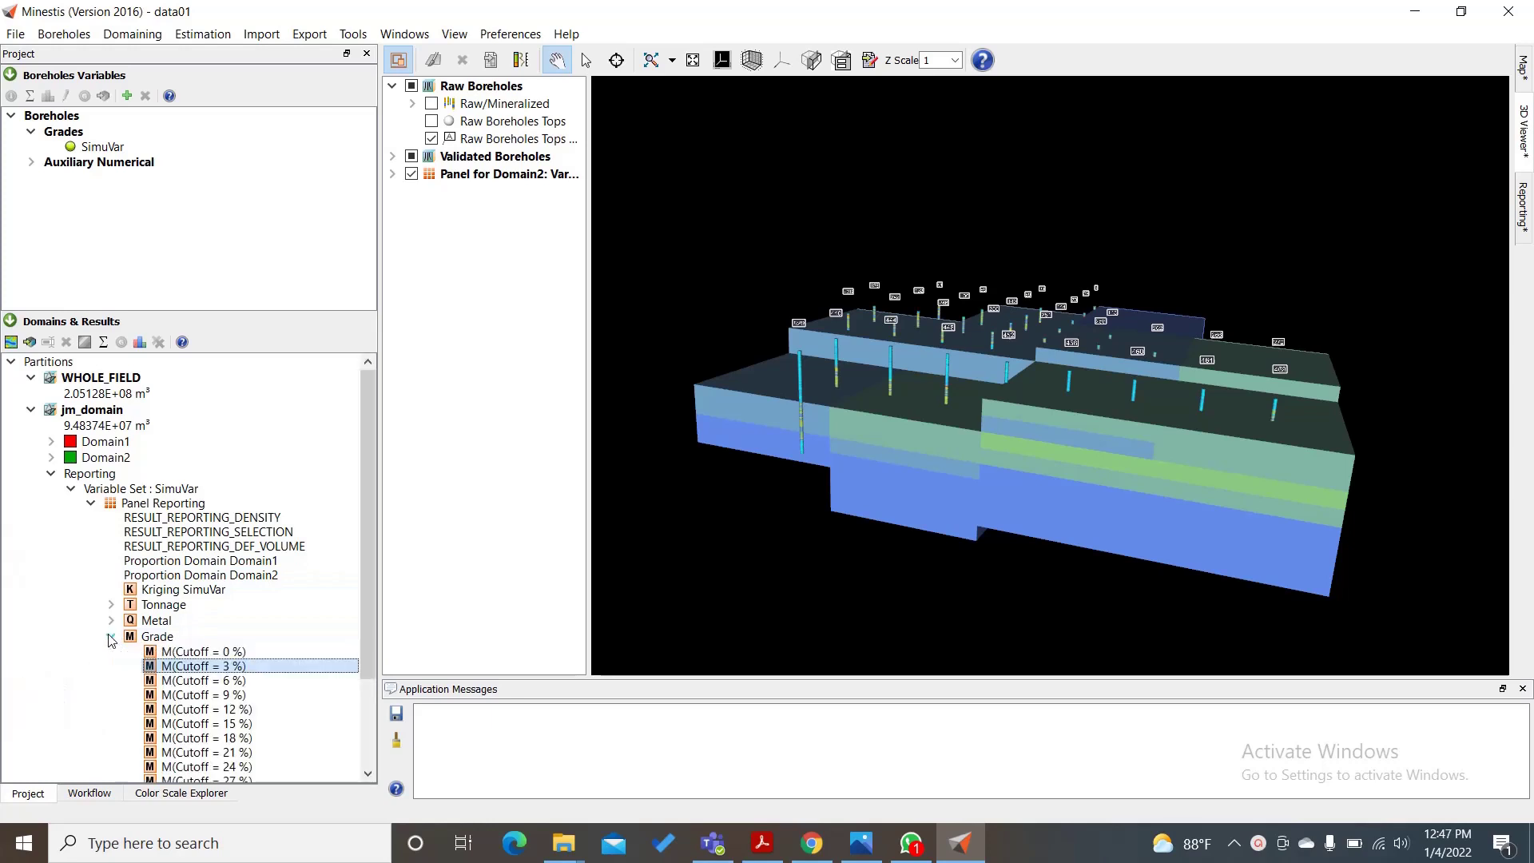
scroll(198, 678, down, 3)
scroll(196, 639, up, 1)
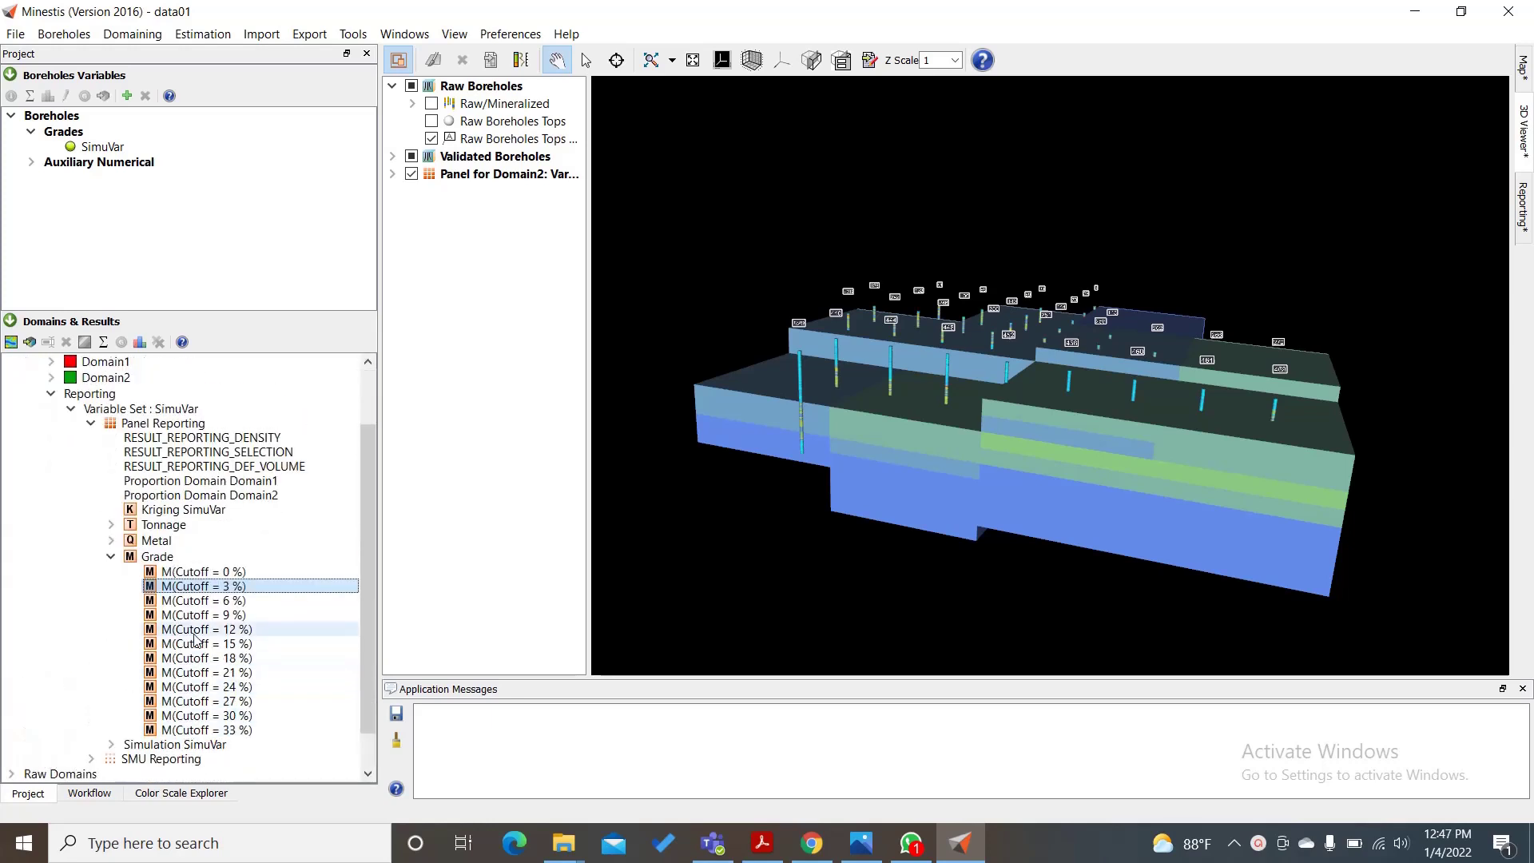
right_click(192, 614)
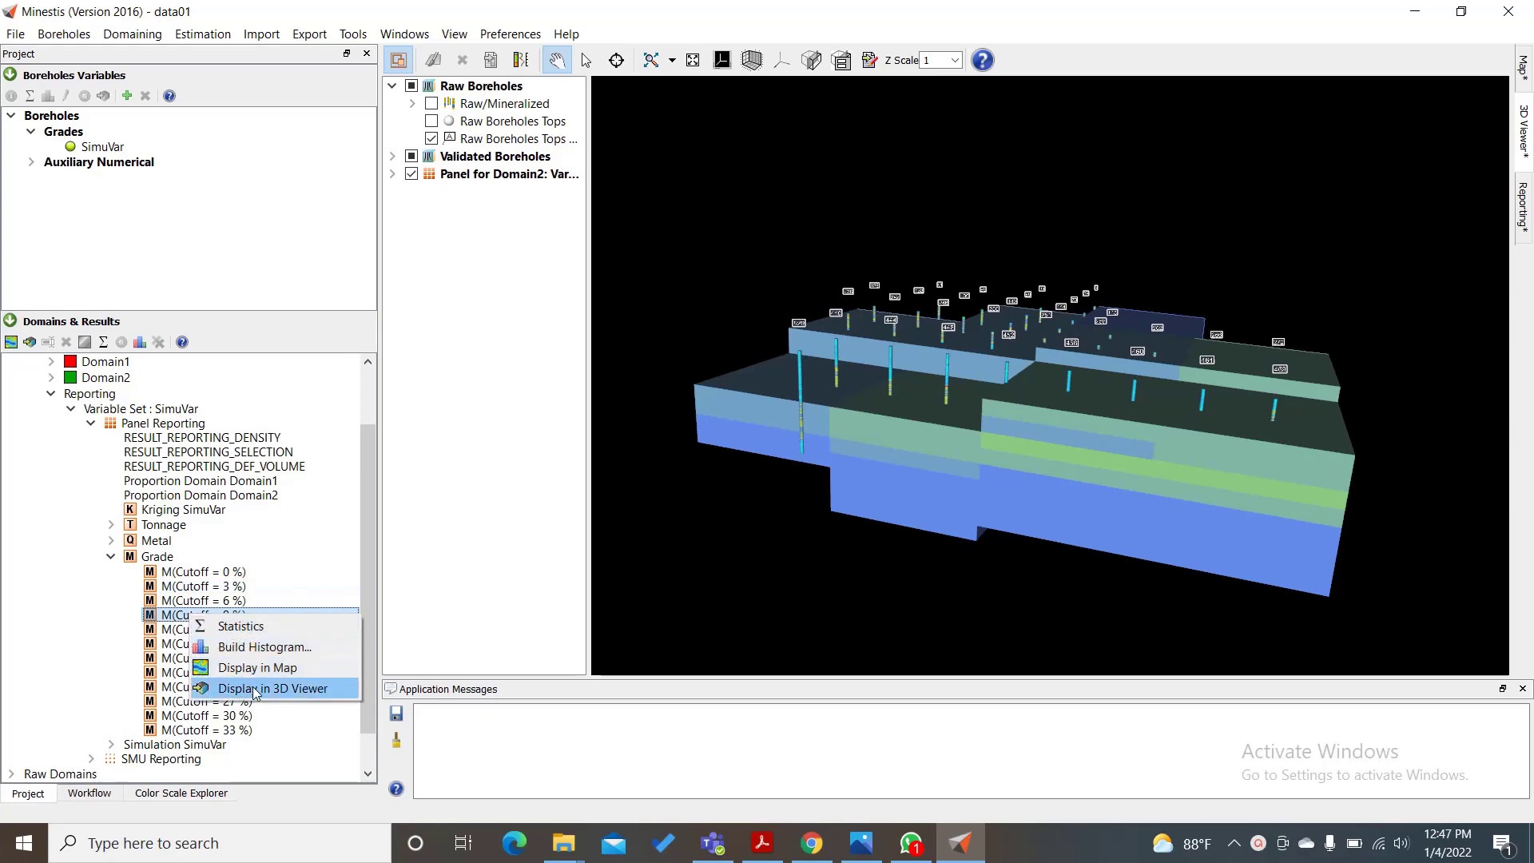
click(255, 692)
Examine the 9 % cutoff grade panels from several sides against their colour legend
drag(956, 510, 1222, 382)
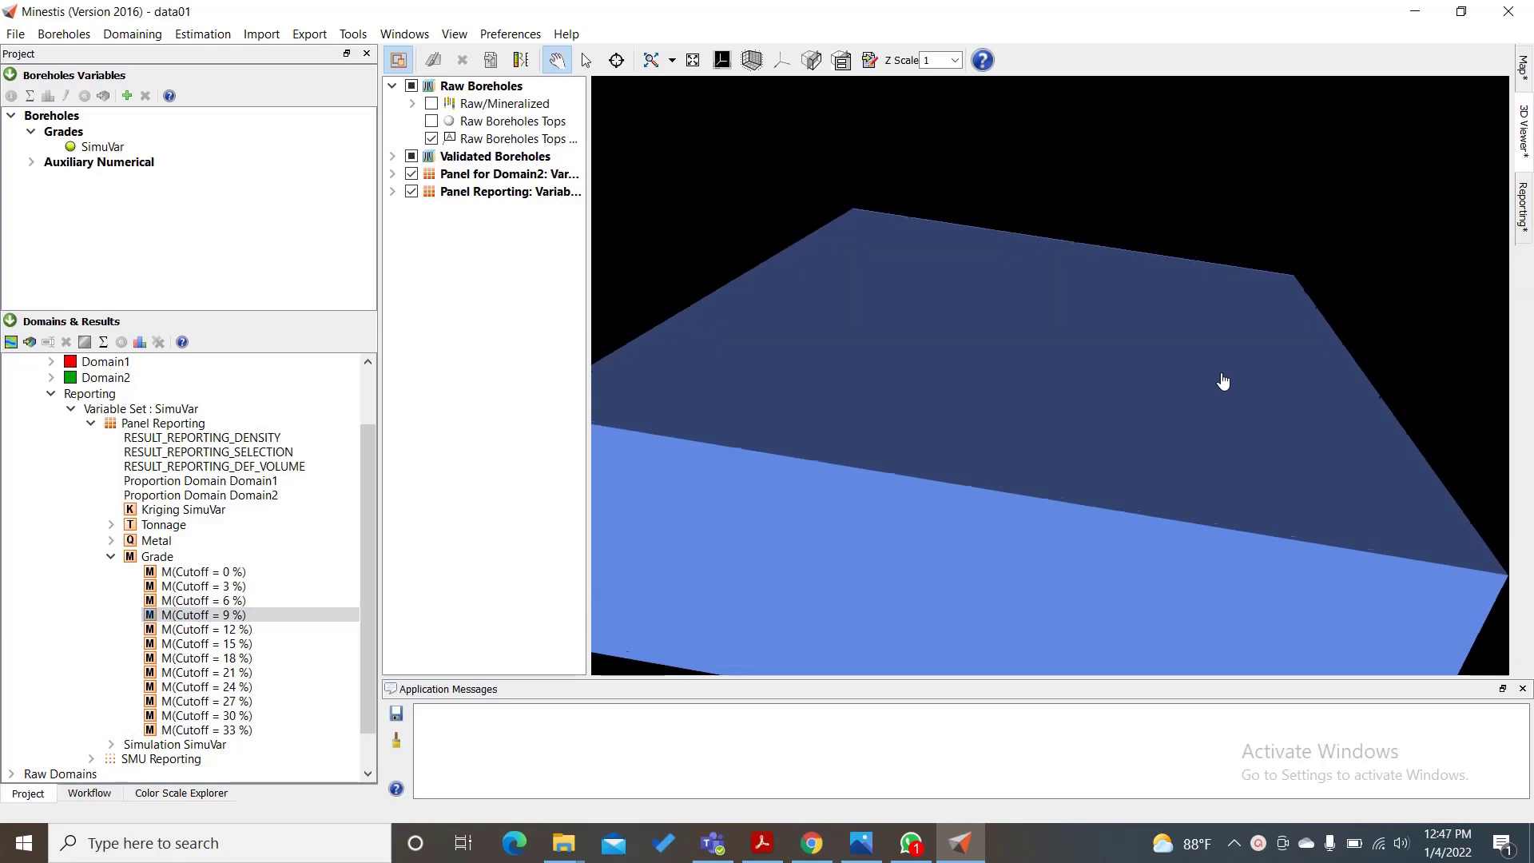
scroll(1222, 382, down, 5)
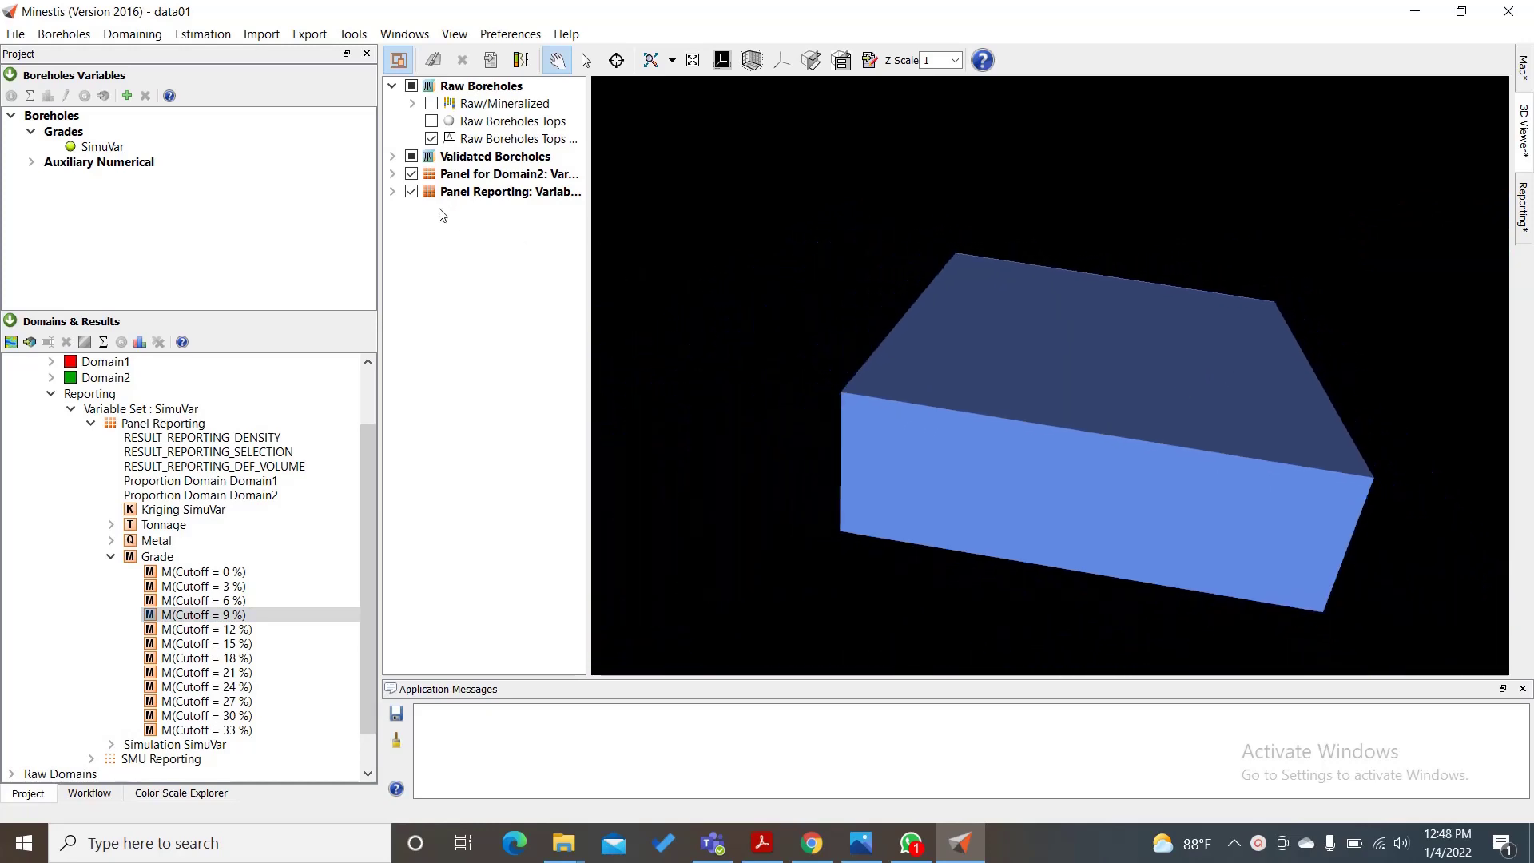
click(392, 192)
click(412, 210)
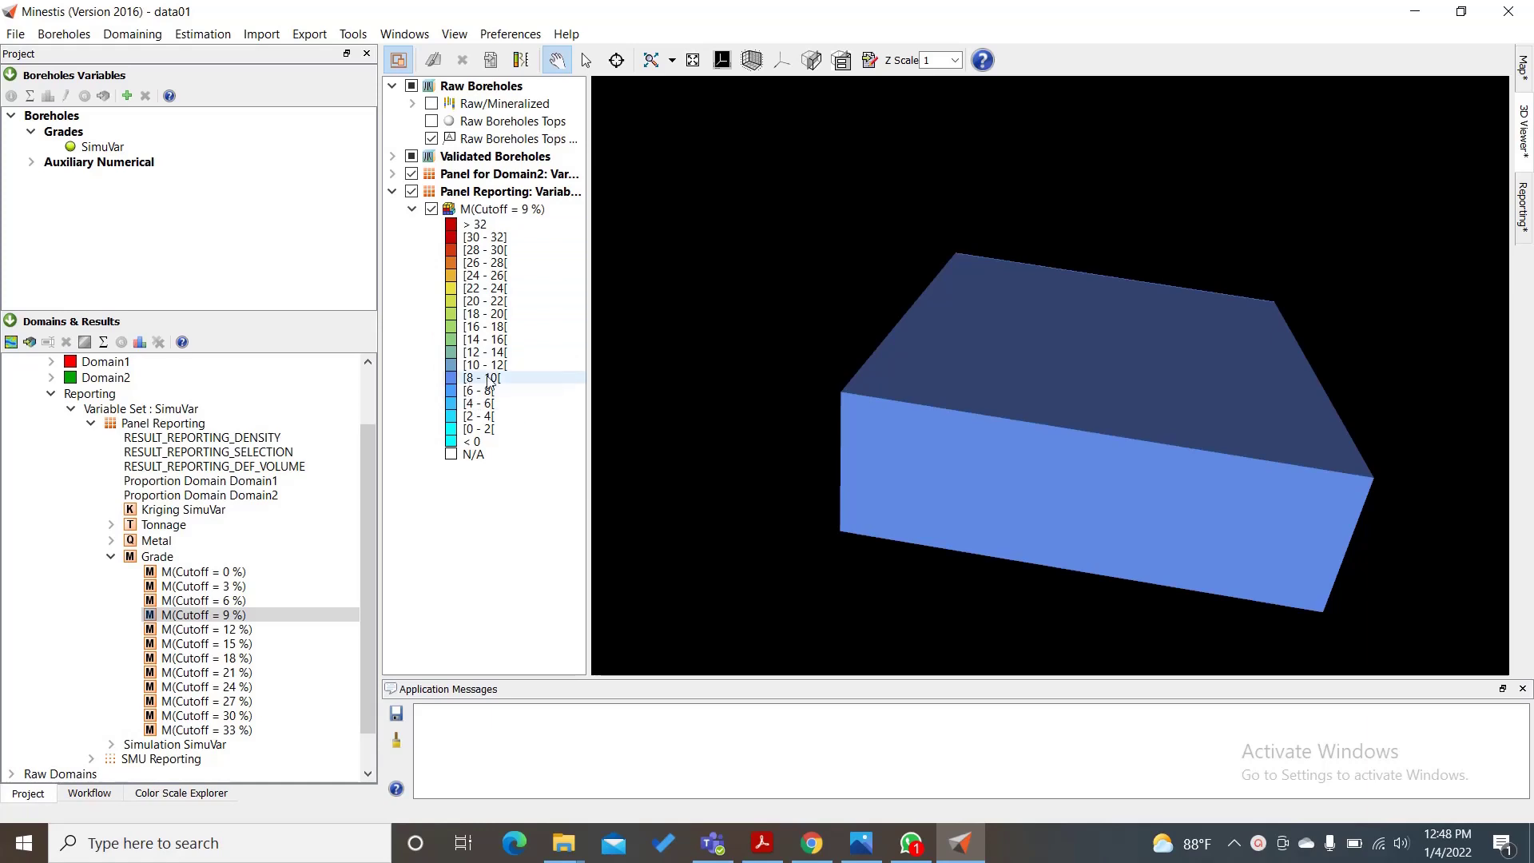
drag(949, 456, 1315, 397)
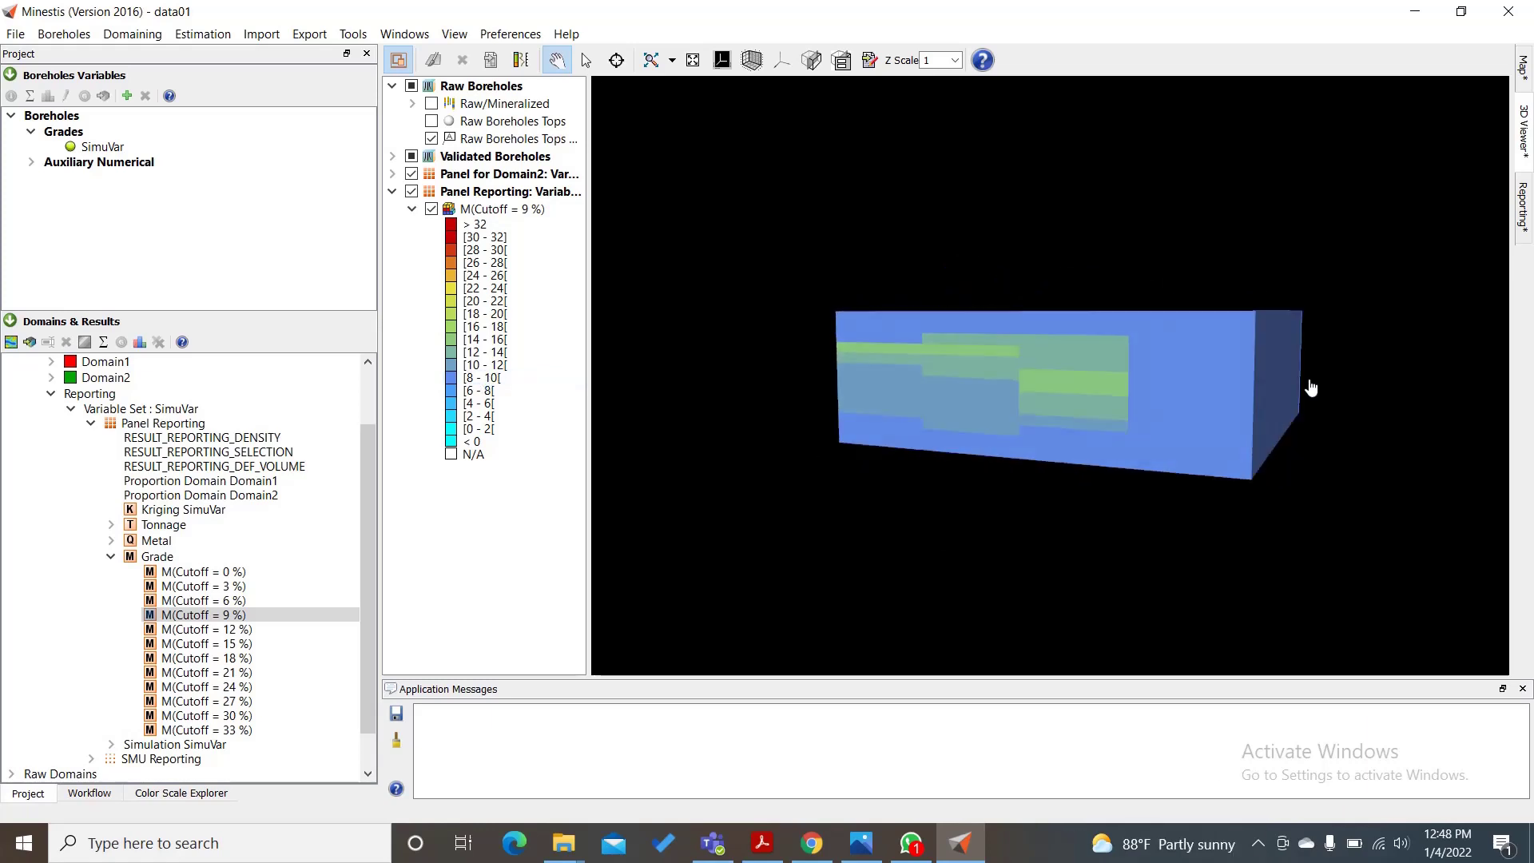
drag(1021, 346, 1059, 367)
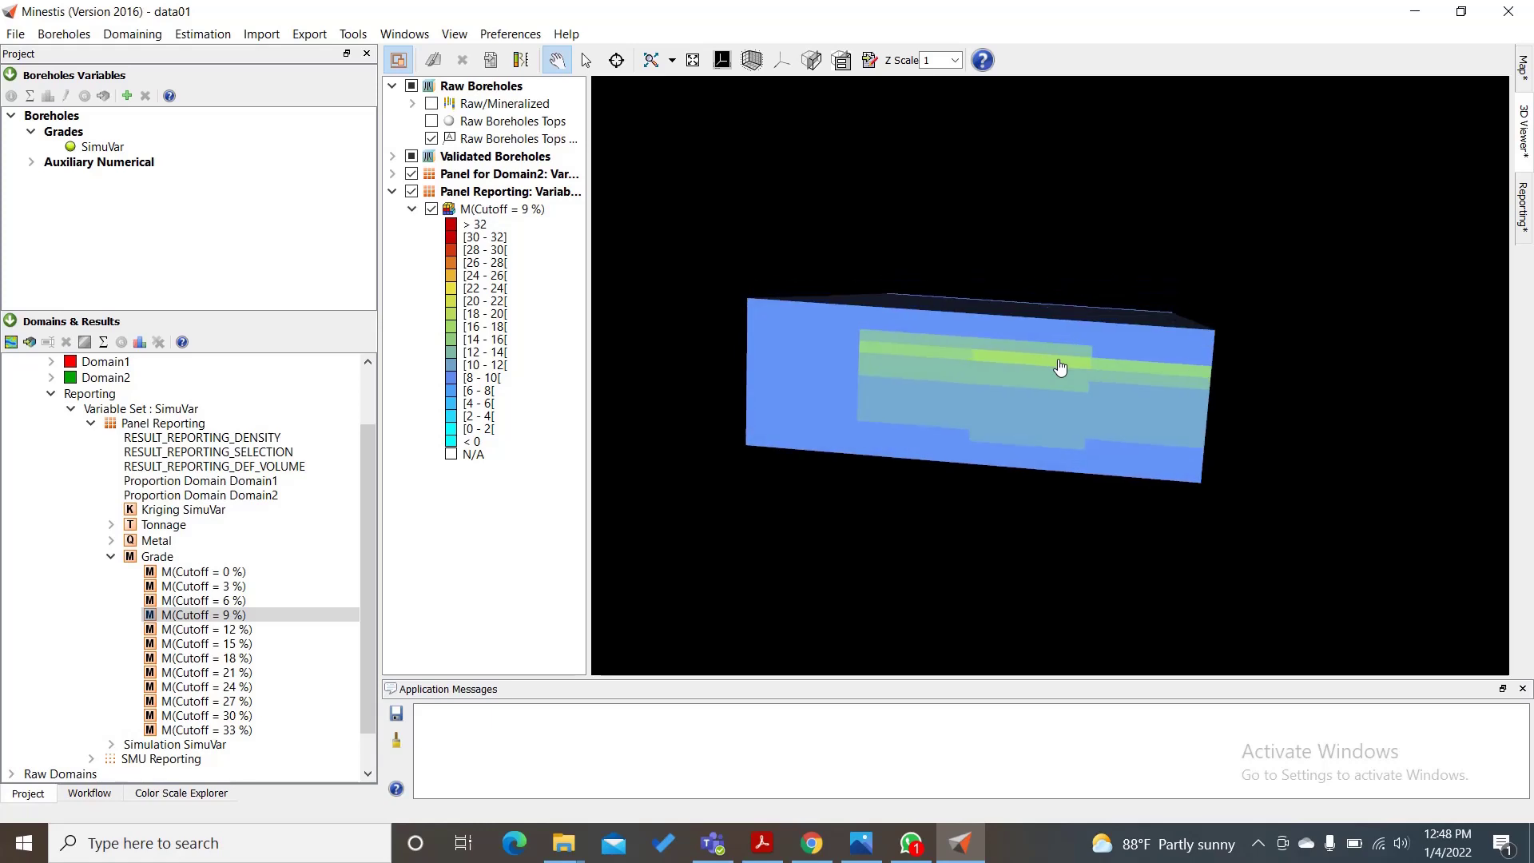
Display the Panel Reporting grade M(Cutoff = 15 %) in the 3D viewer and check its colour legend
click(183, 647)
right_click(183, 651)
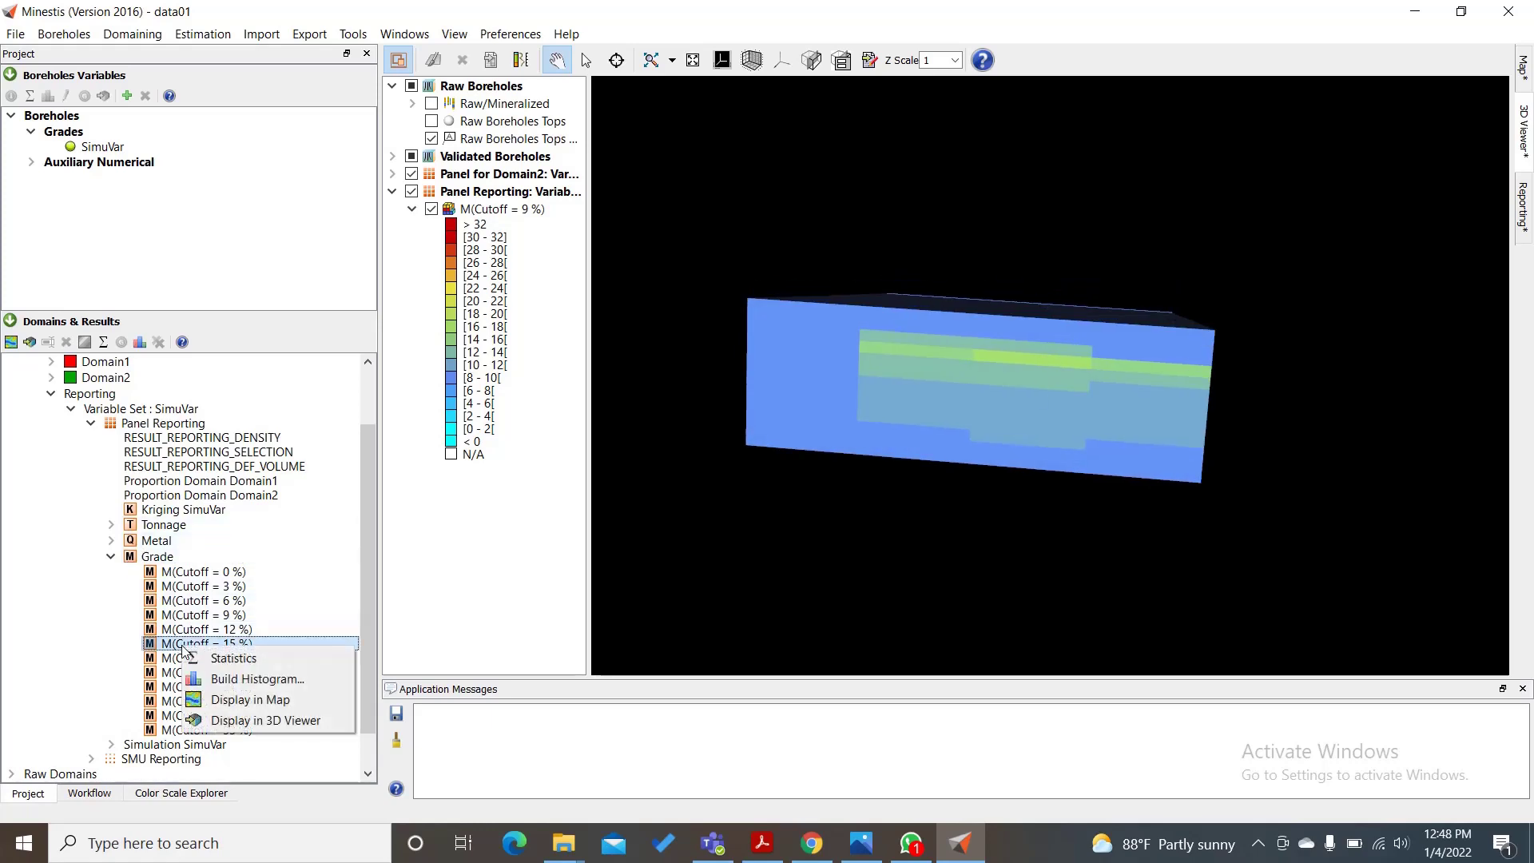
click(242, 719)
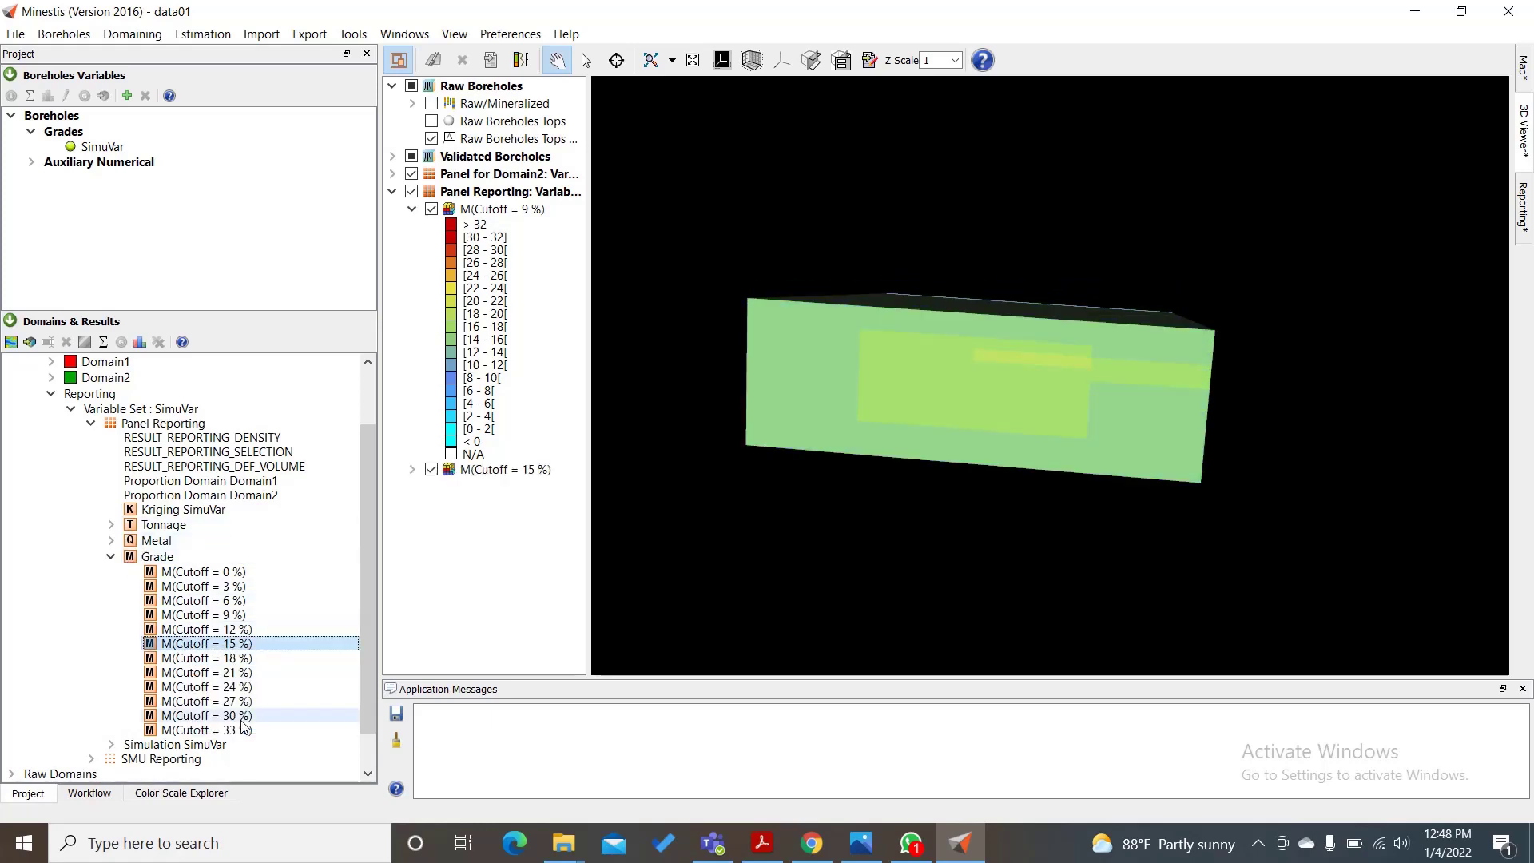
click(412, 471)
scroll(459, 543, down, 2)
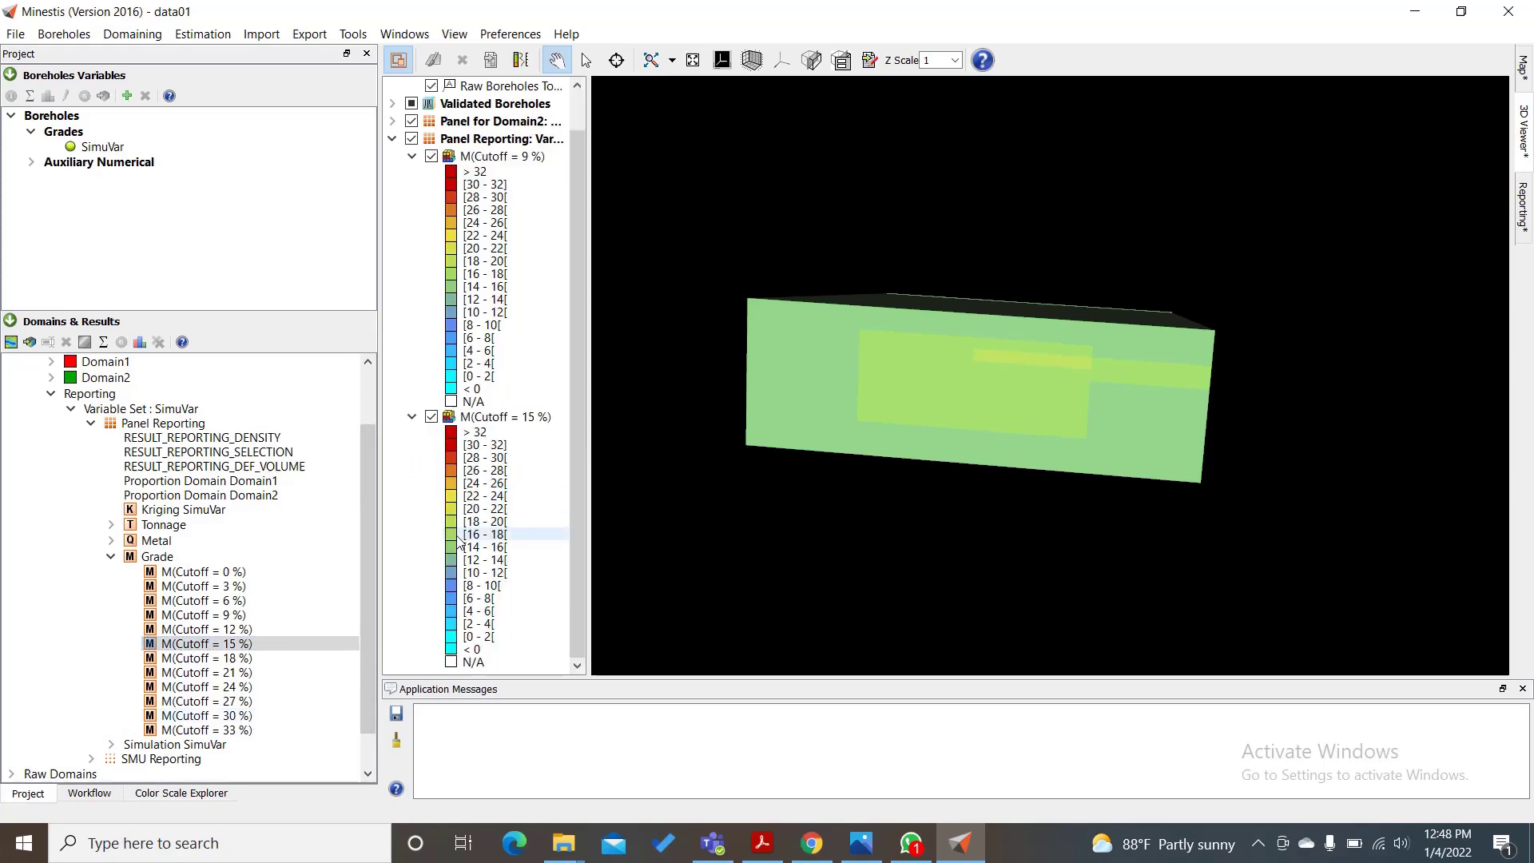
click(413, 416)
scroll(228, 629, down, 1)
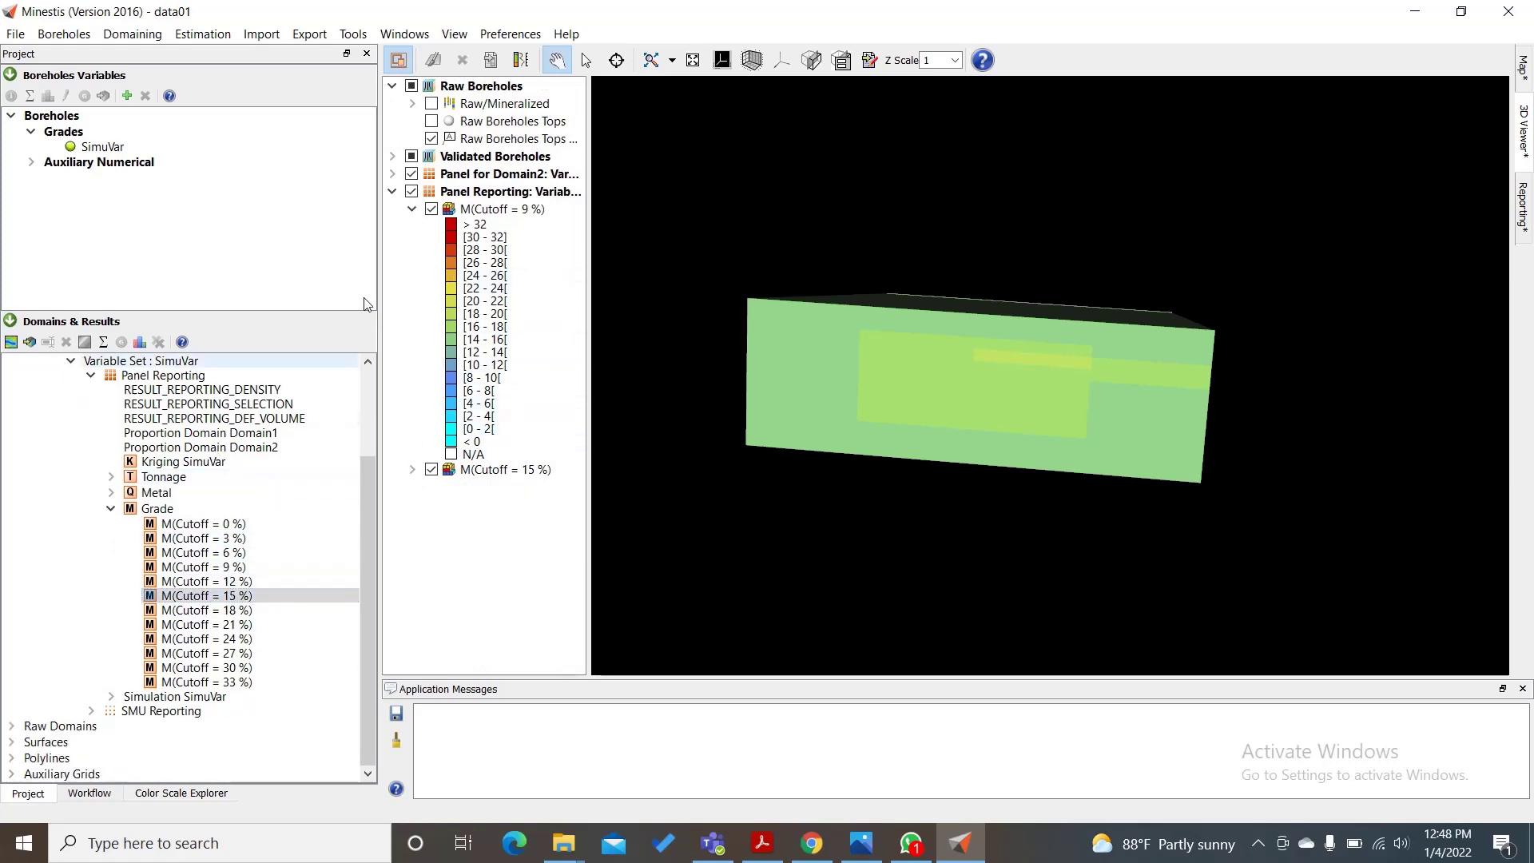
Remove the 15 % and 9 % cutoff Panel Reporting grades from the 3D viewer and collapse the Domain2 panel entry
click(411, 209)
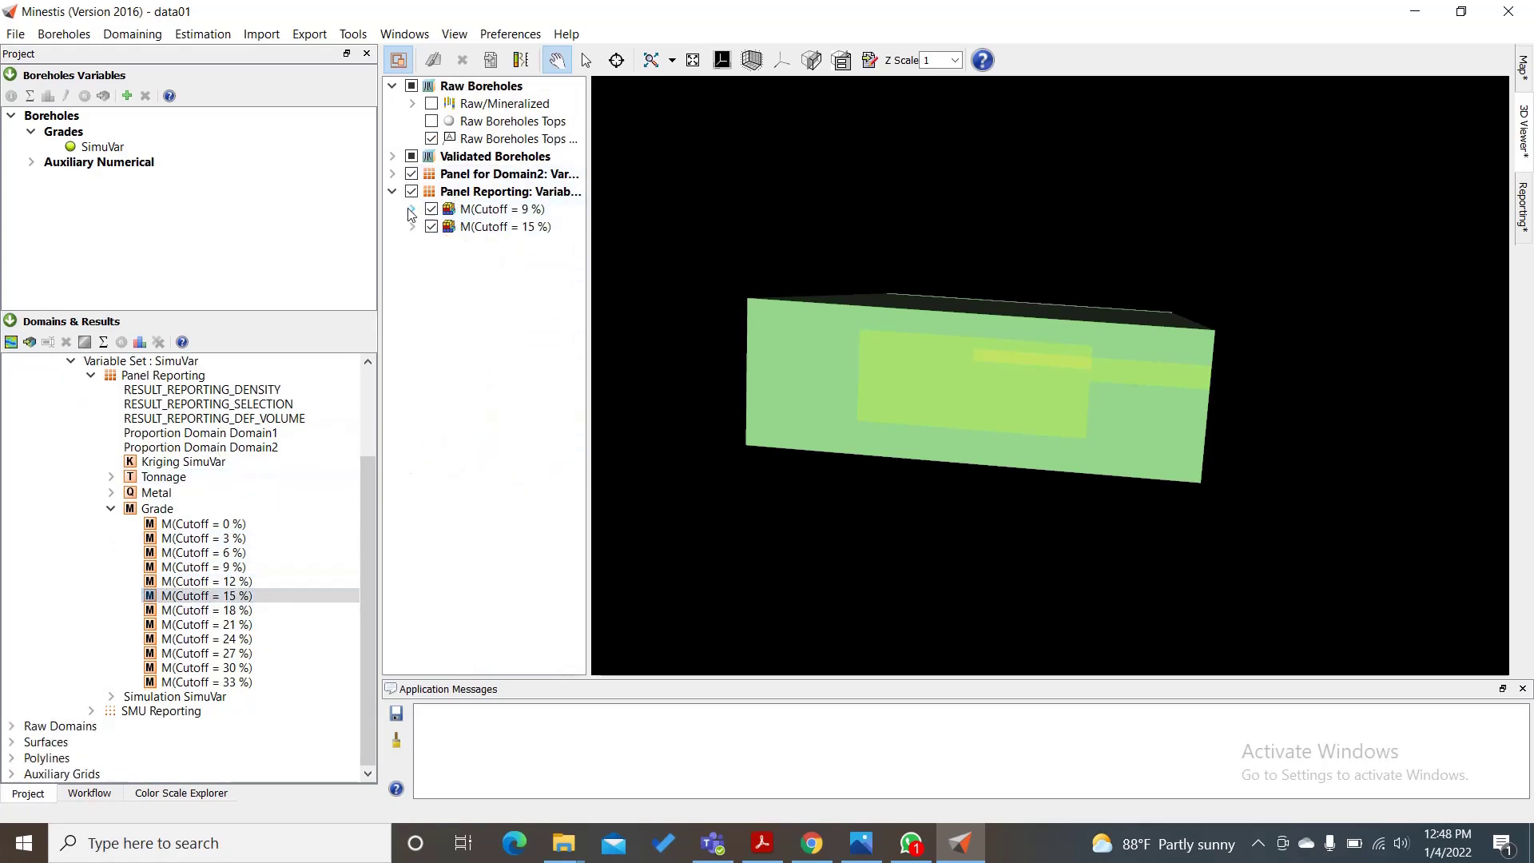
right_click(490, 226)
click(527, 235)
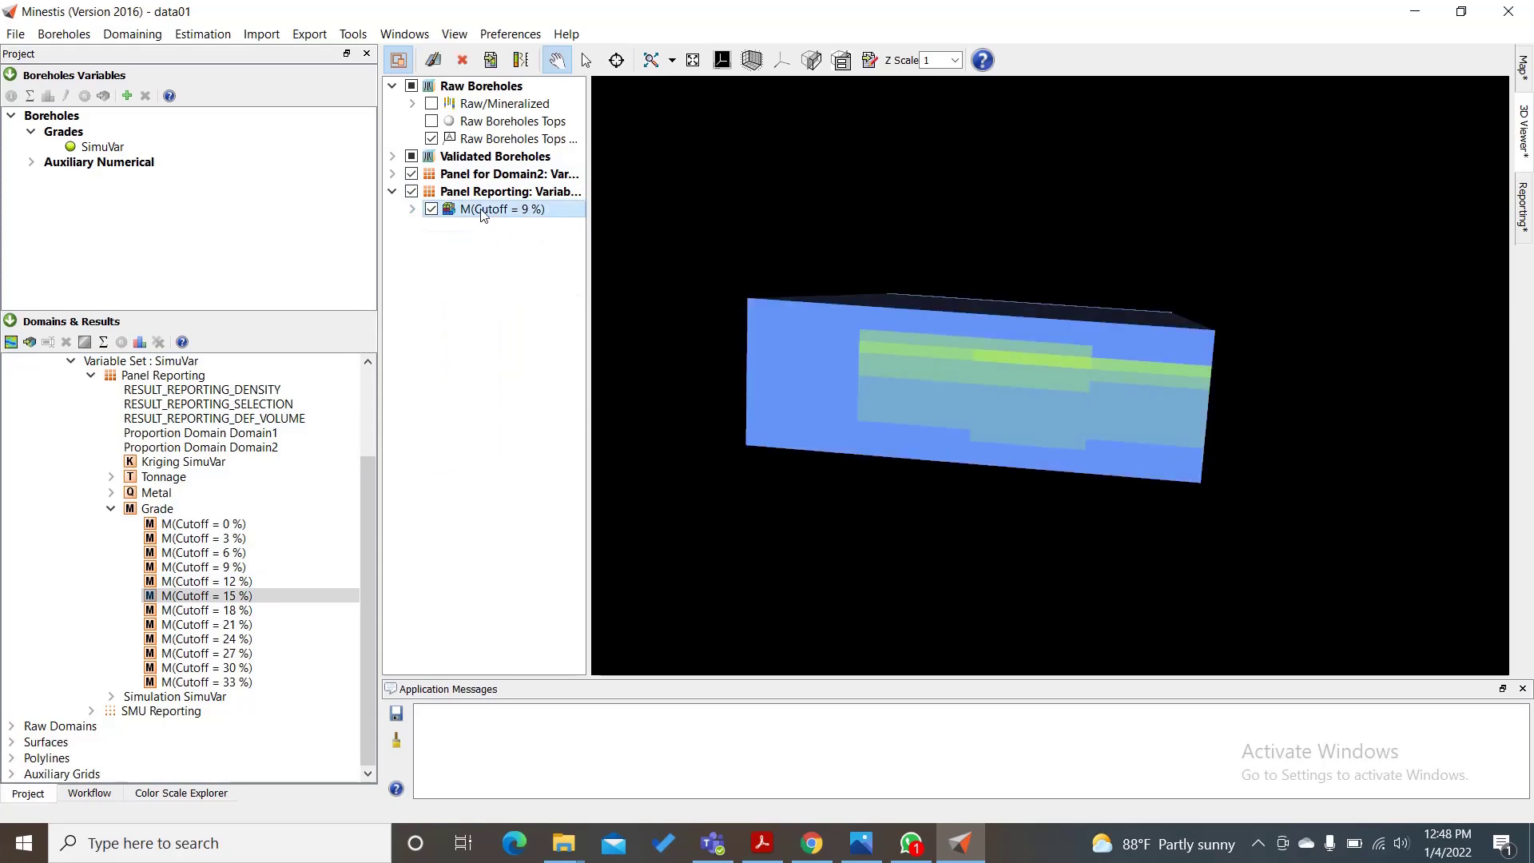
right_click(483, 210)
click(528, 223)
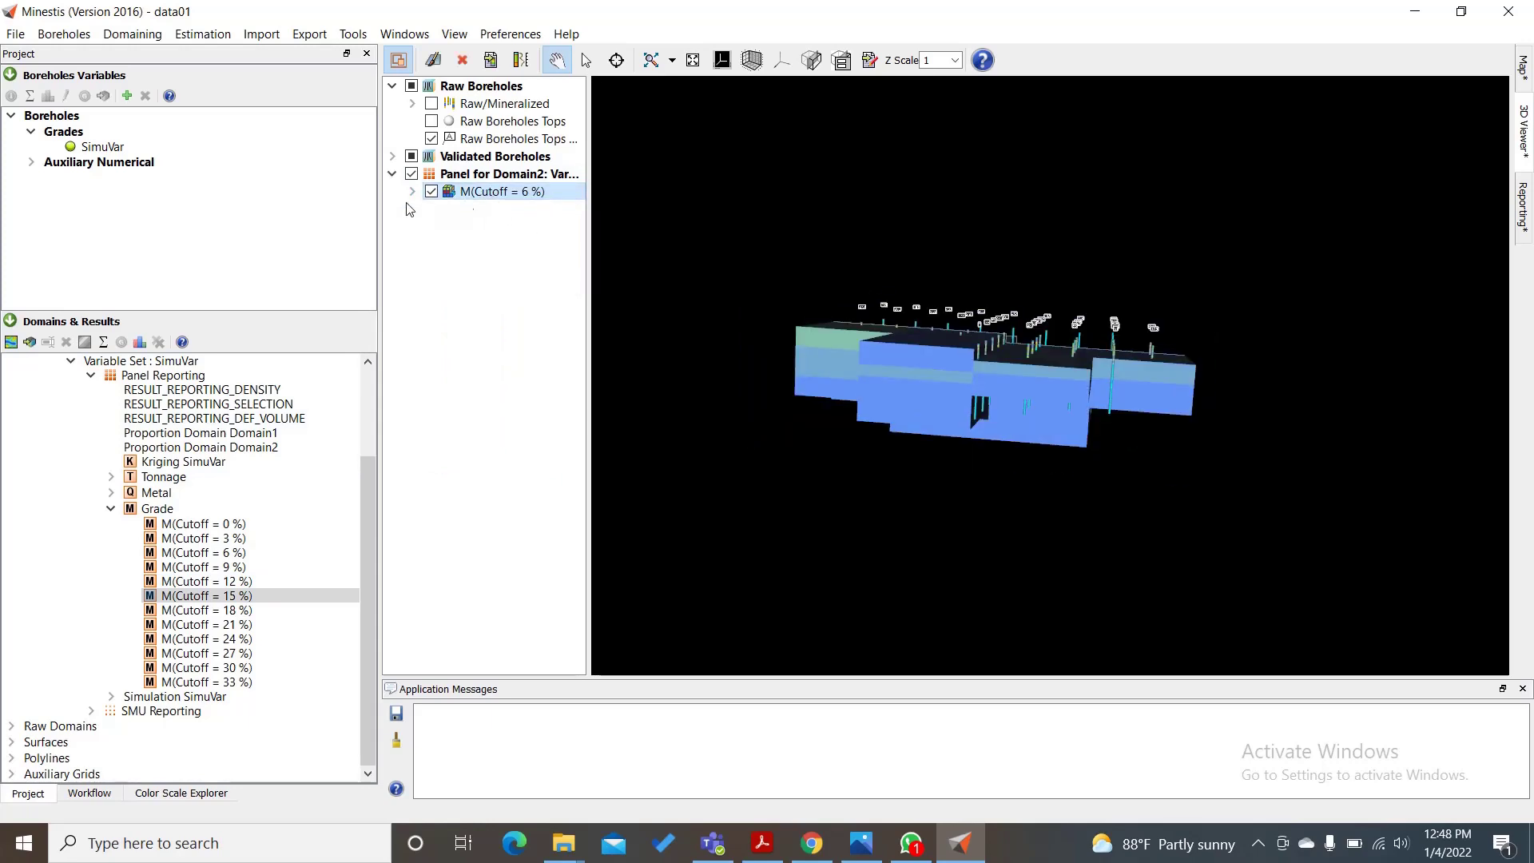
click(392, 174)
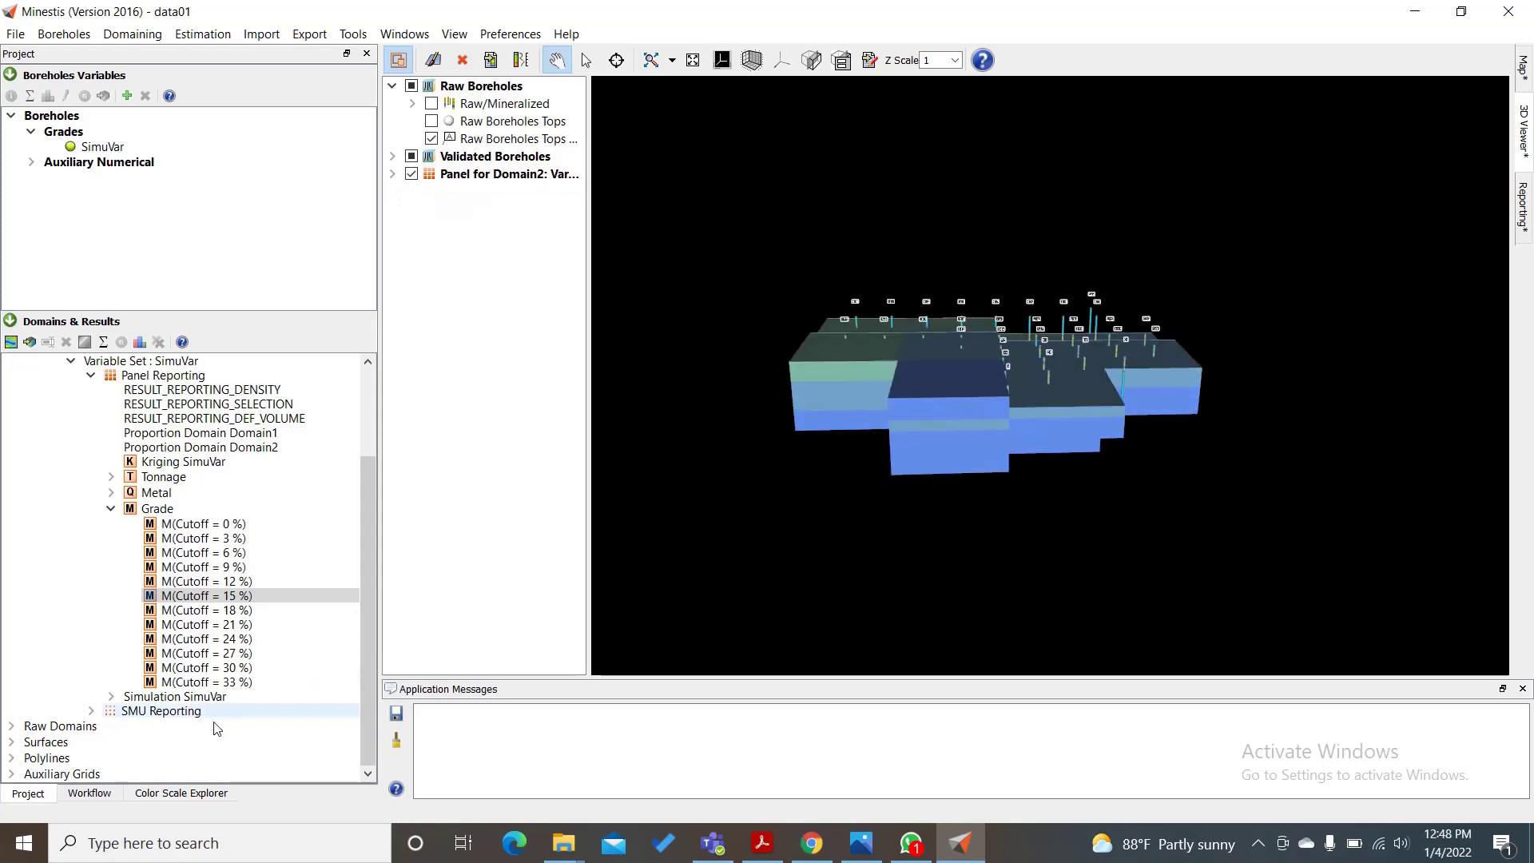